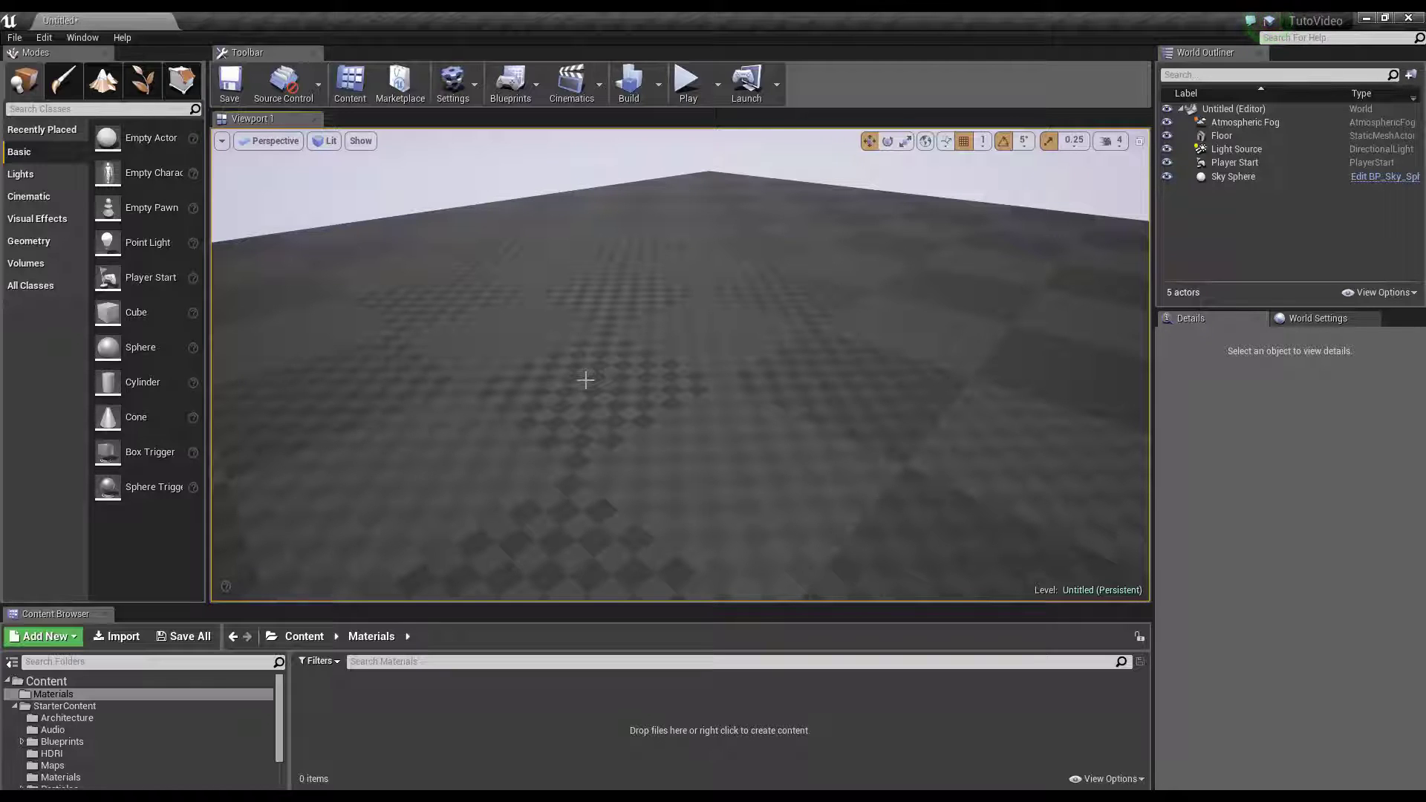
Add a new Material asset named M_UV and open it in the Material Editor
drag(614, 605, 616, 595)
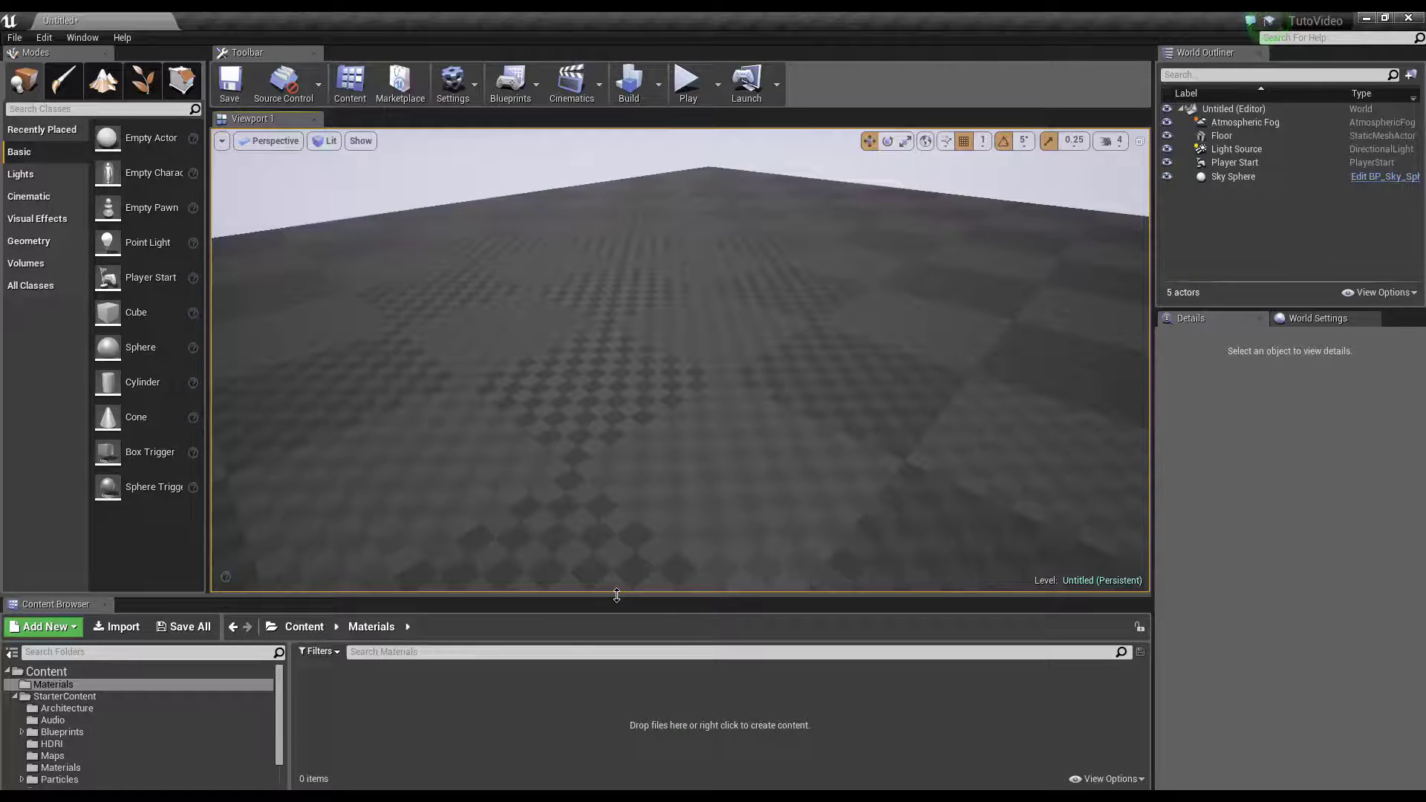
right_click(410, 719)
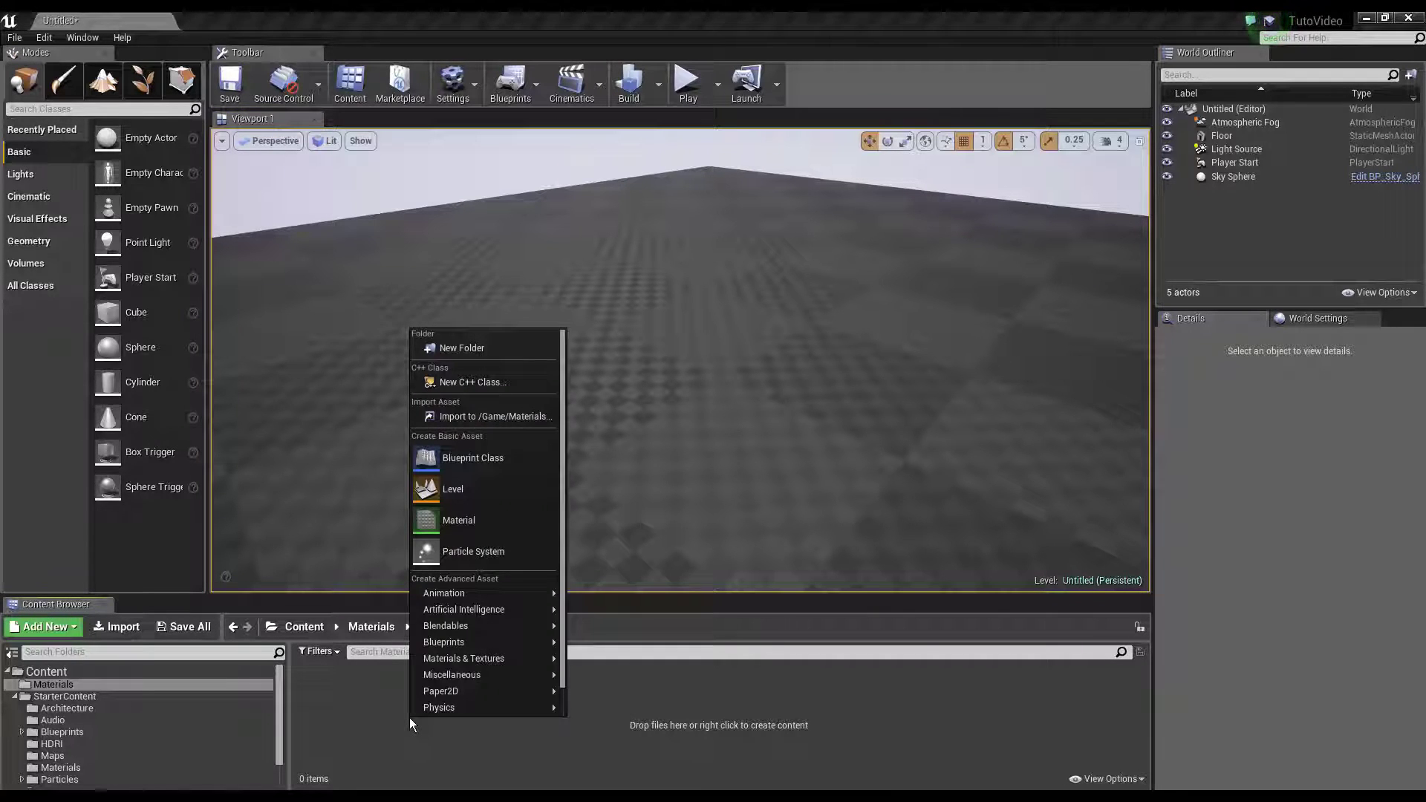
click(465, 529)
text(M_UV)
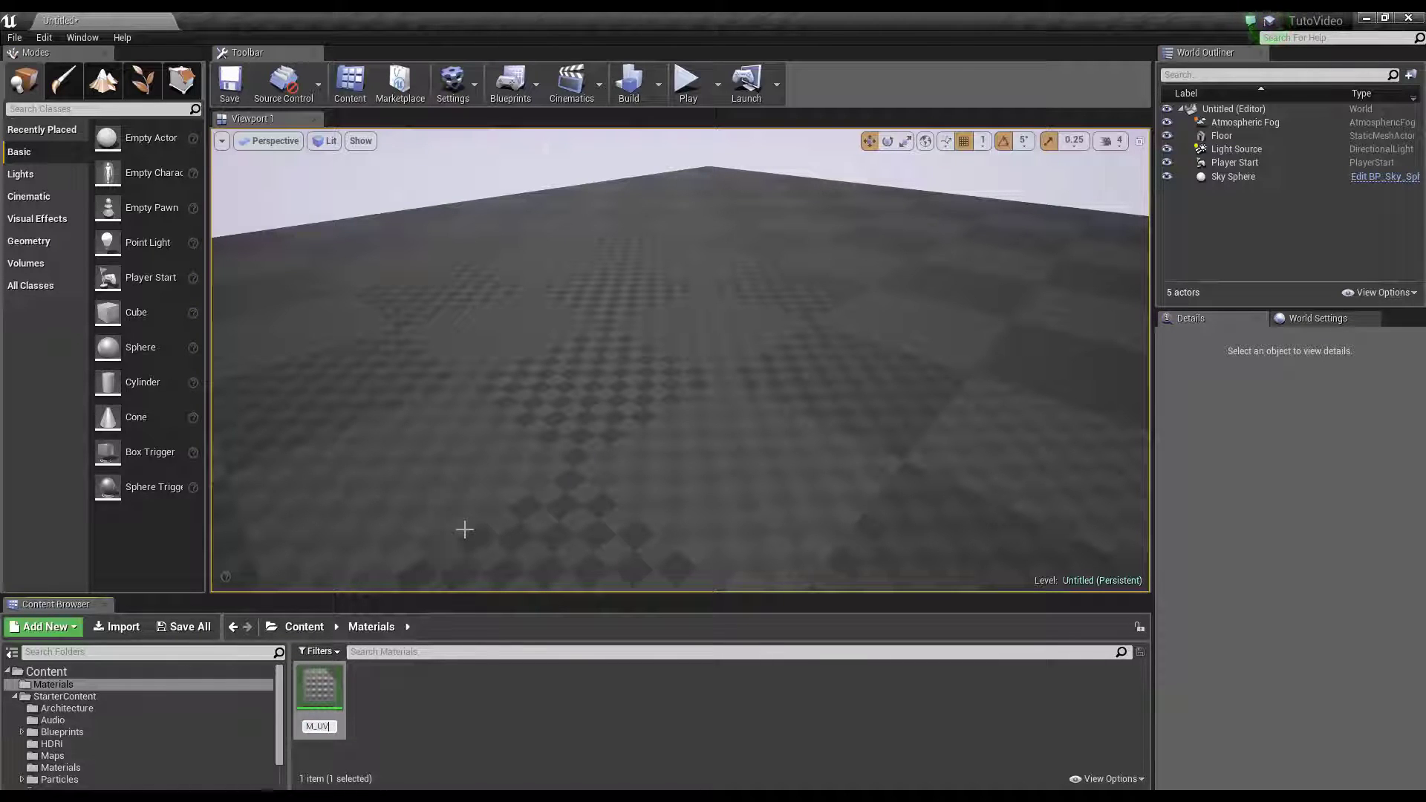
key(Return)
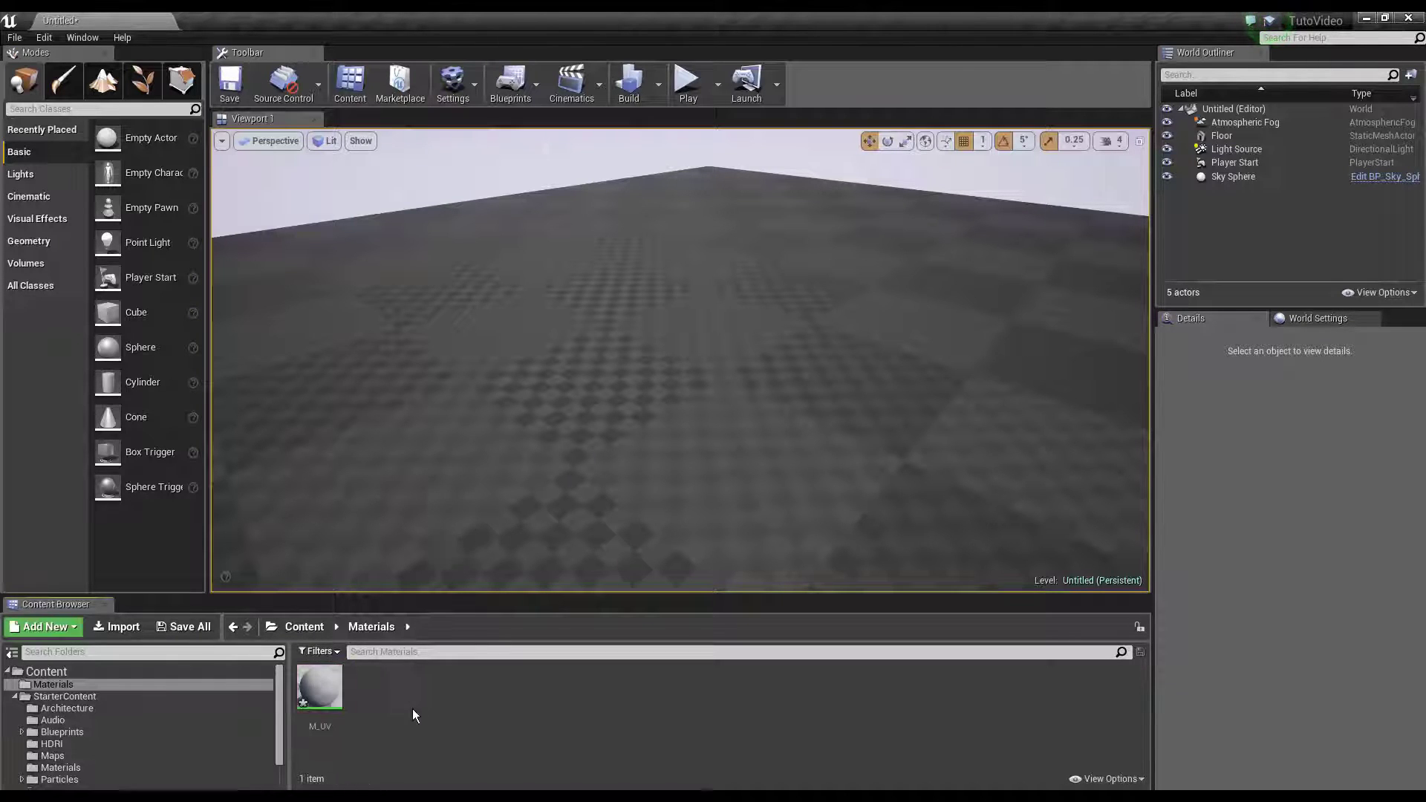
double_click(337, 705)
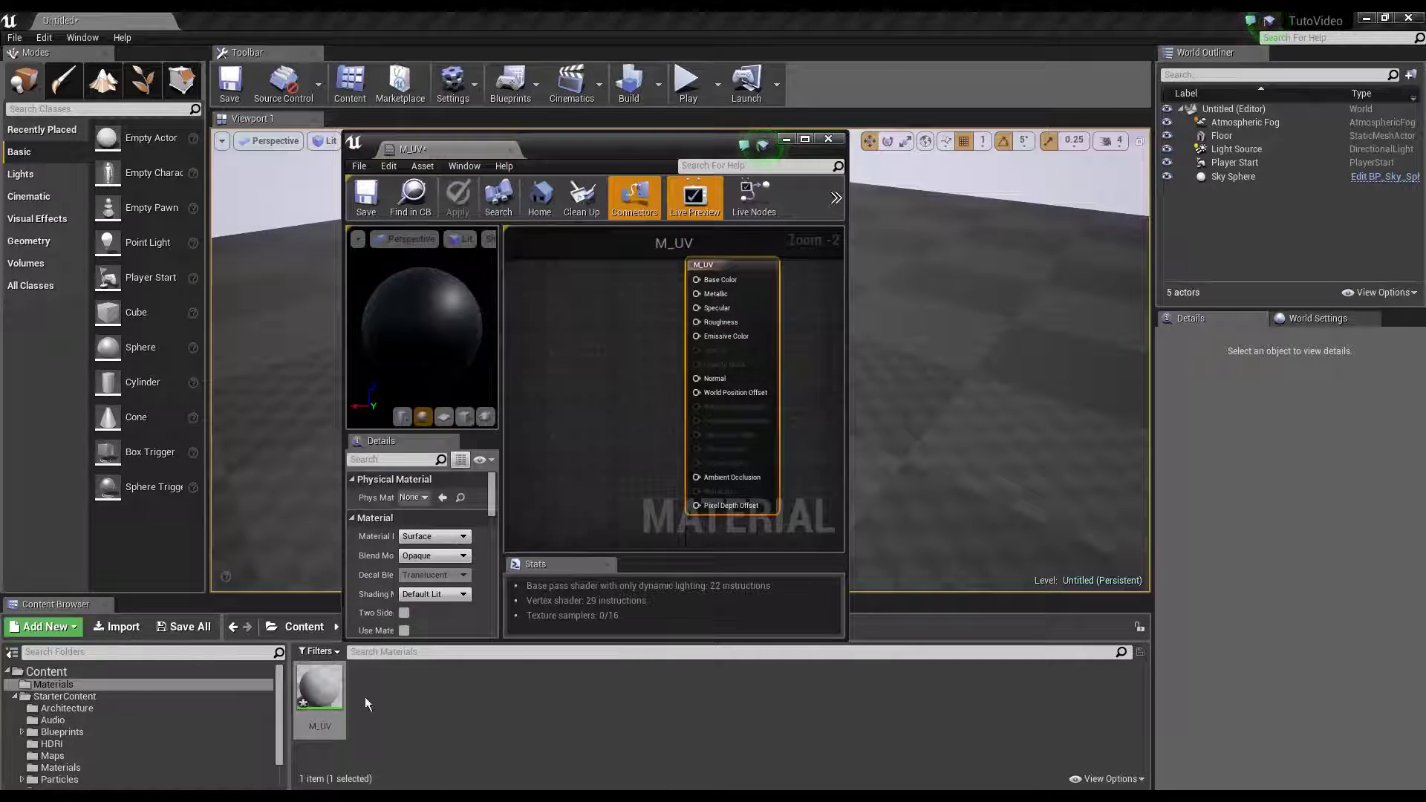
Bring T_Brick_Hewn_Stone_D and T_Brick_Hewn_Stone_N from the Textures folder into the M_UV graph
scroll(82, 779, down, 1)
scroll(82, 779, down, 1)
click(71, 782)
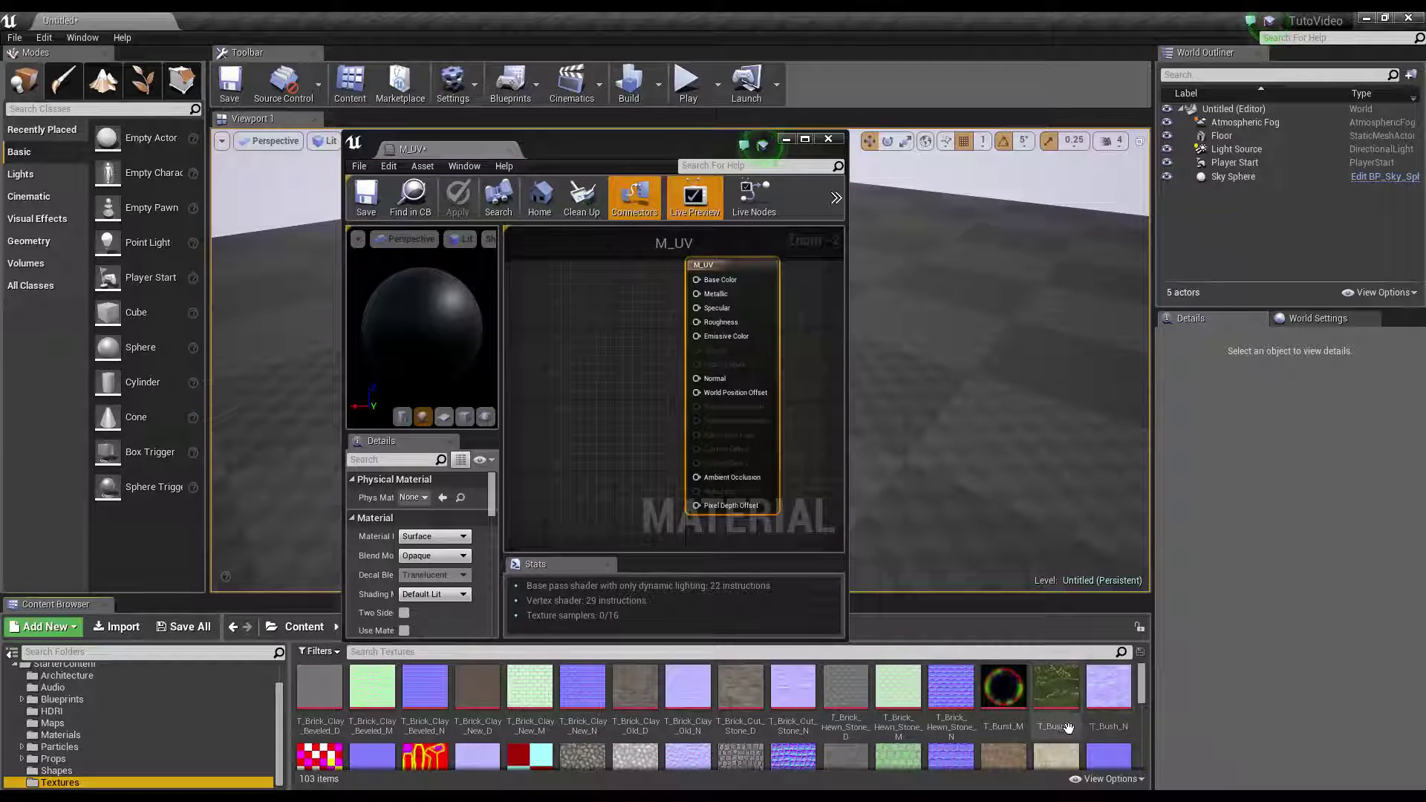
click(832, 690)
ctrl+click(950, 687)
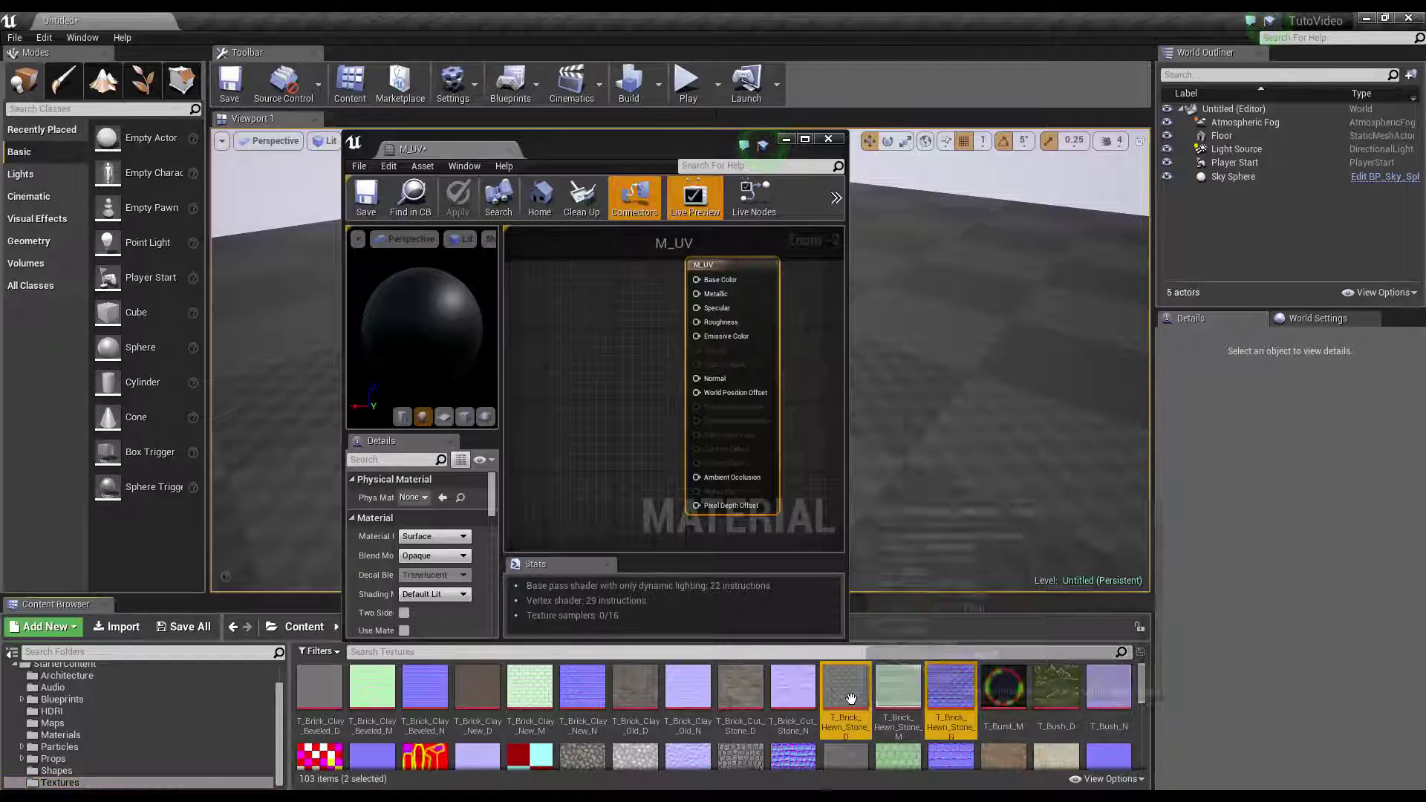
mouse_move(950, 687)
mouse_down()
mouse_move(588, 392)
mouse_move(568, 463)
mouse_up()
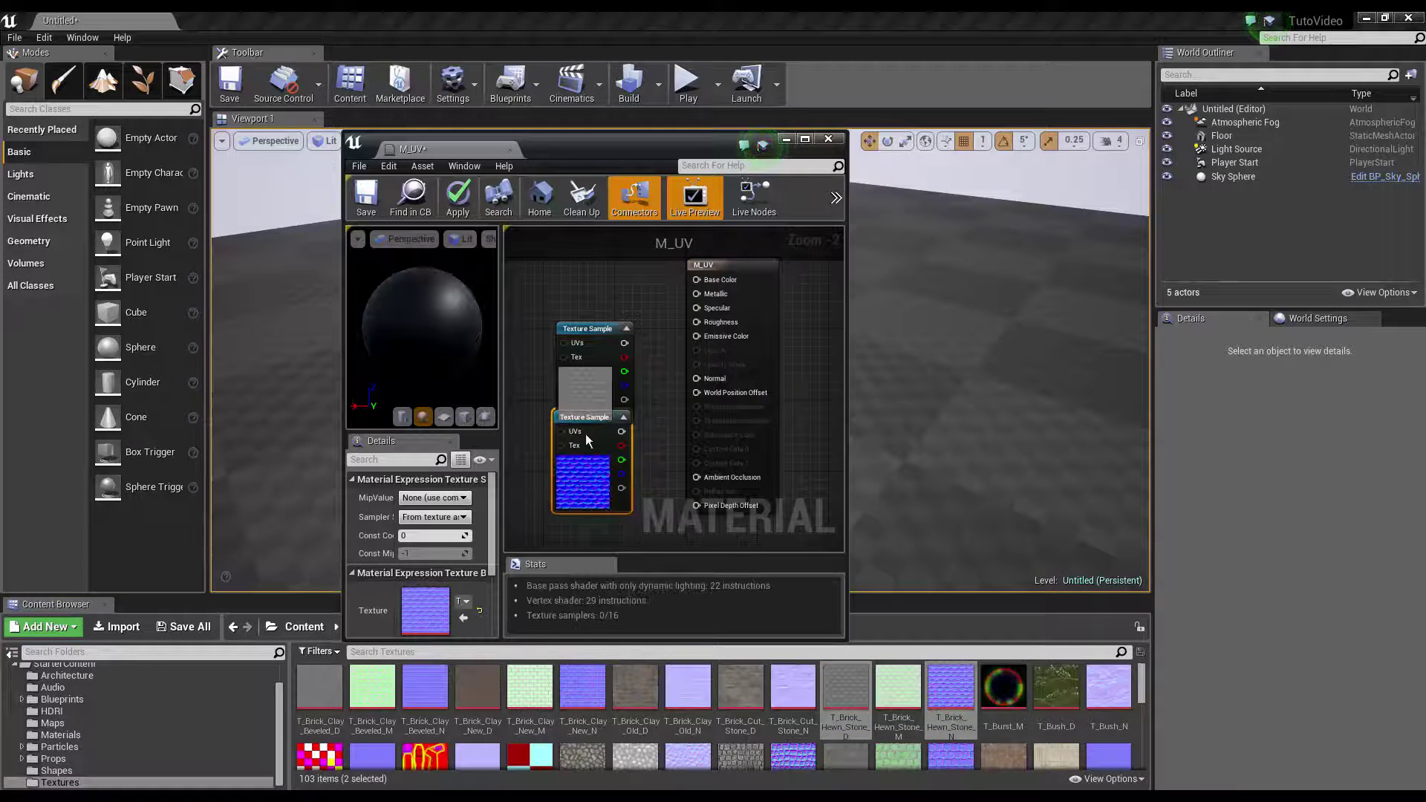
Wire colour RGB to Base Color, its red channel to Specular, and the normal map to Normal
mouse_move(613, 343)
mouse_down()
mouse_move(602, 306)
mouse_move(696, 279)
mouse_up()
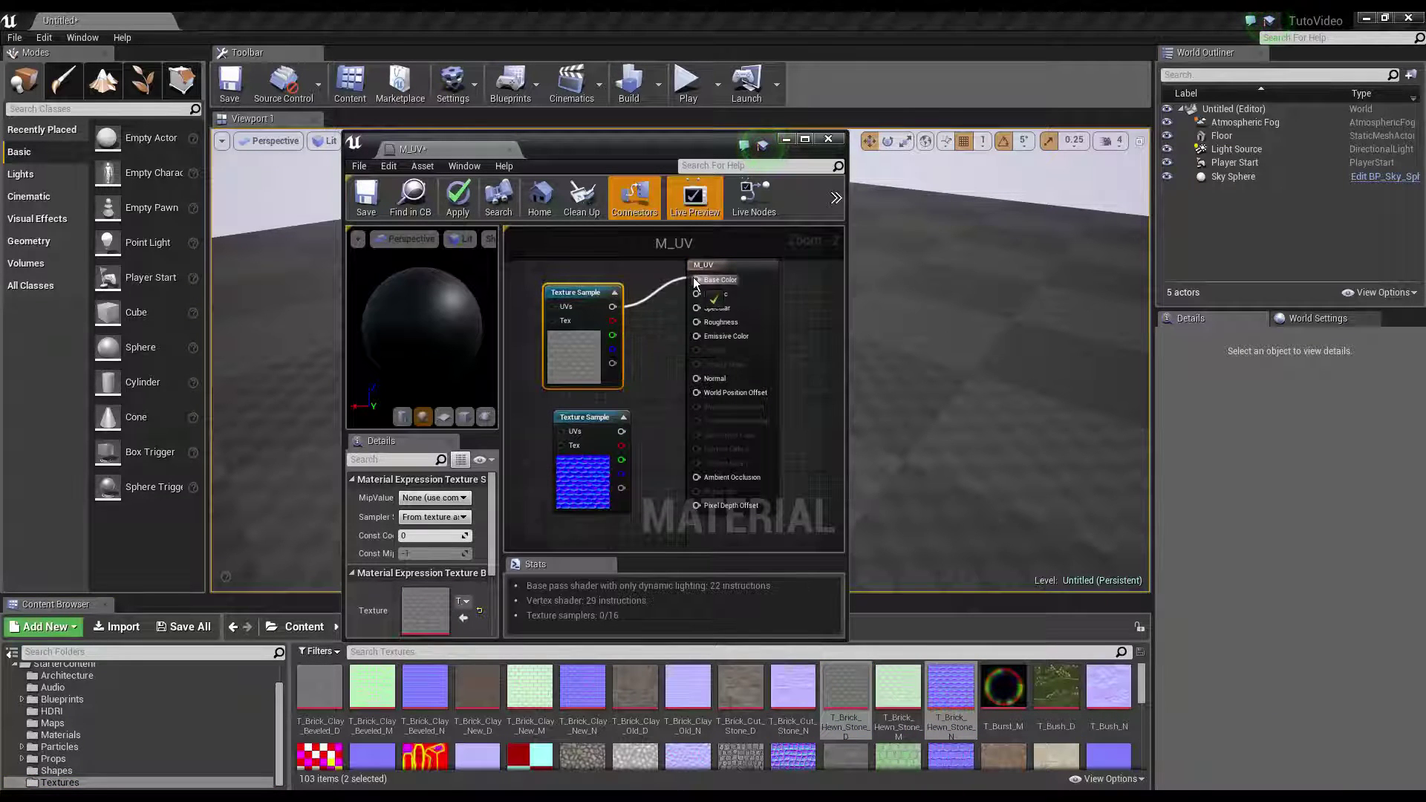
drag(621, 431, 696, 378)
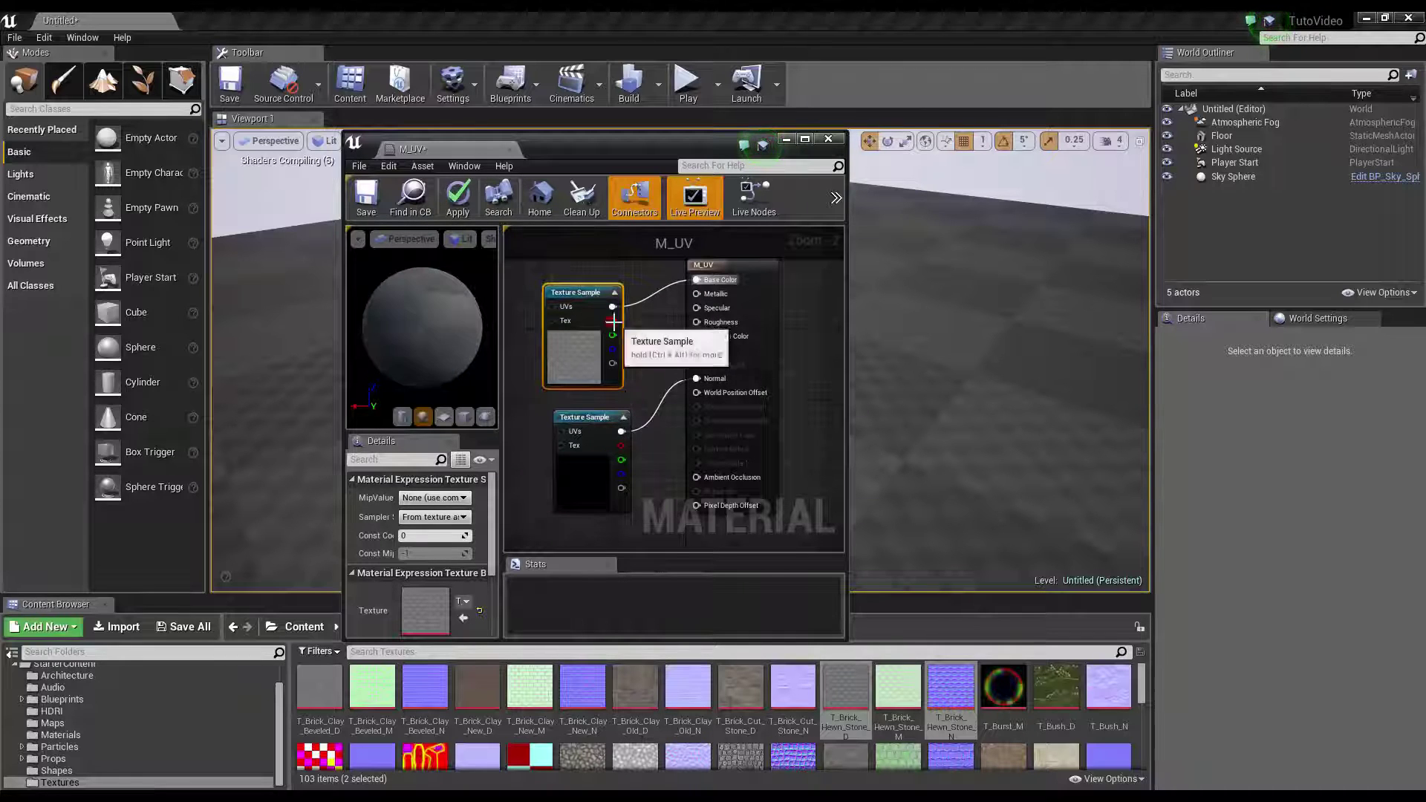
drag(612, 320, 696, 307)
right_drag(629, 393, 755, 395)
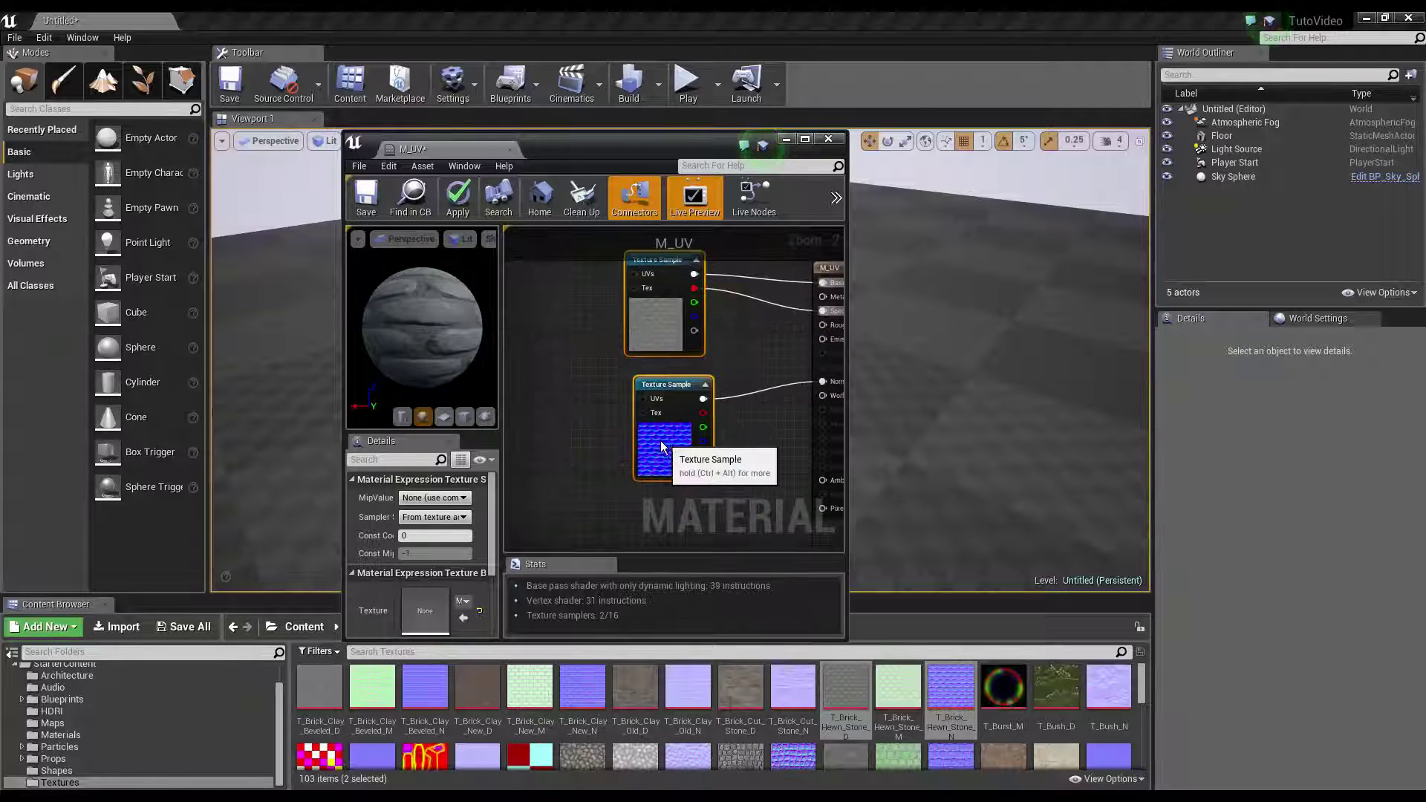
mouse_move(711, 417)
mouse_down()
mouse_move(640, 386)
mouse_move(628, 411)
mouse_up()
click(635, 492)
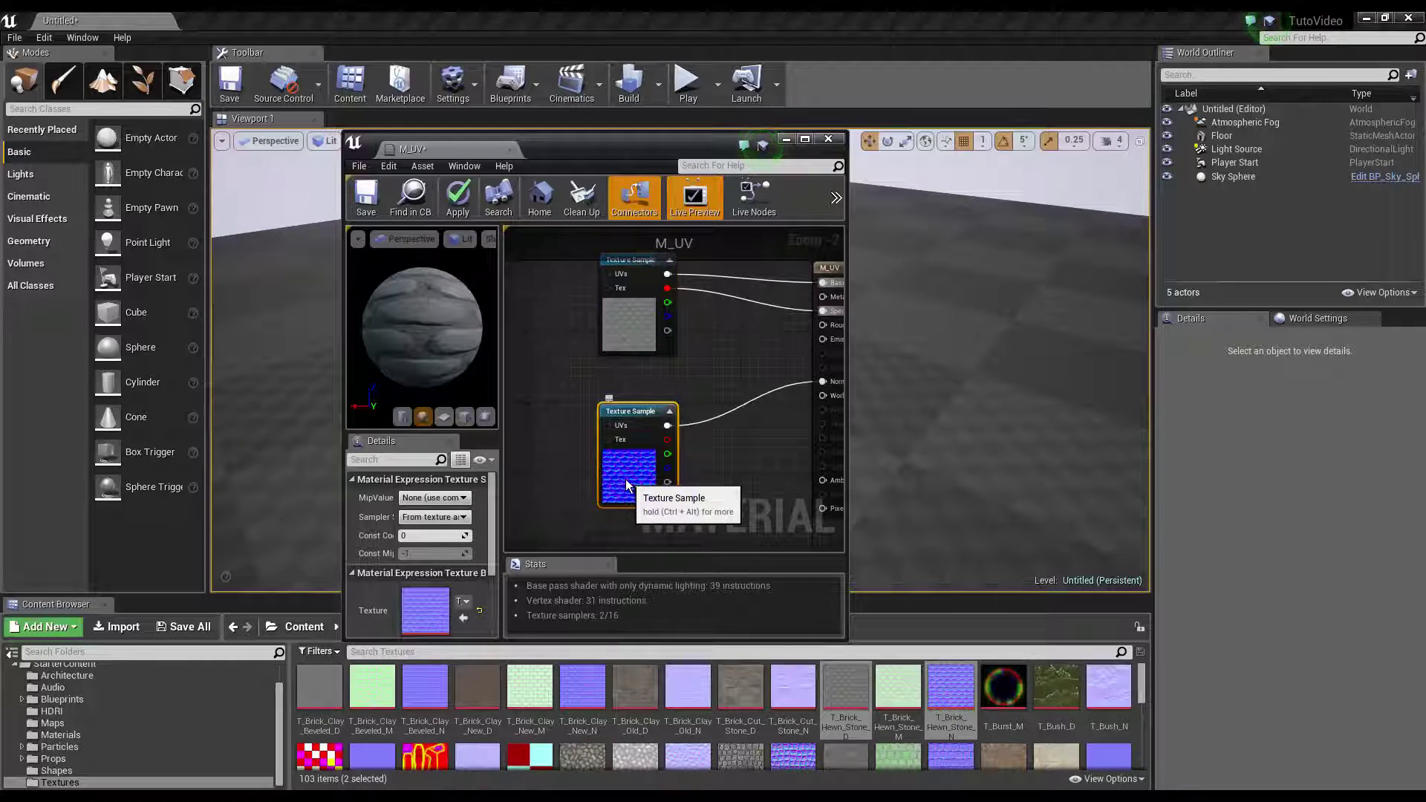
drag(603, 158, 597, 20)
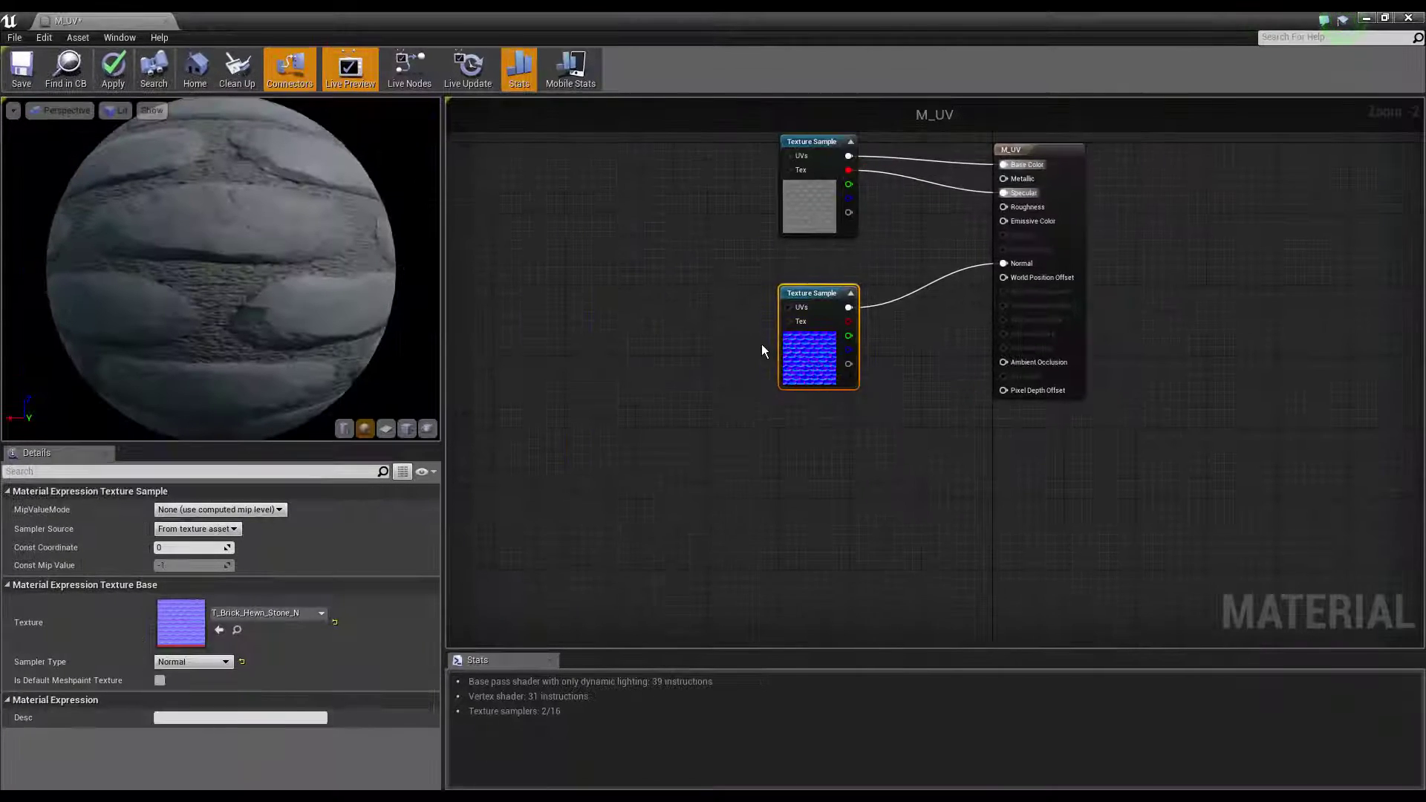
right_drag(860, 421, 936, 421)
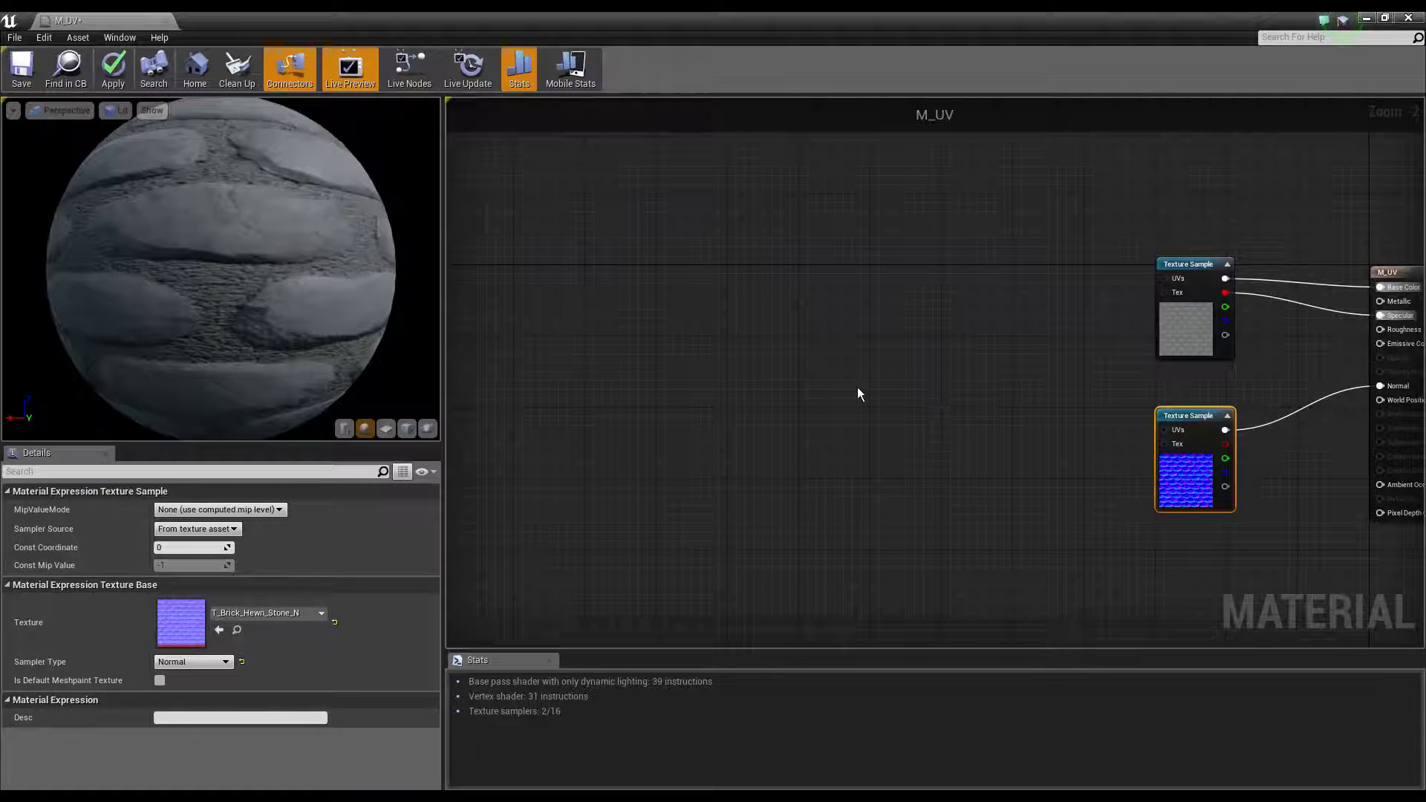
right_click(753, 392)
right_drag(755, 331, 800, 337)
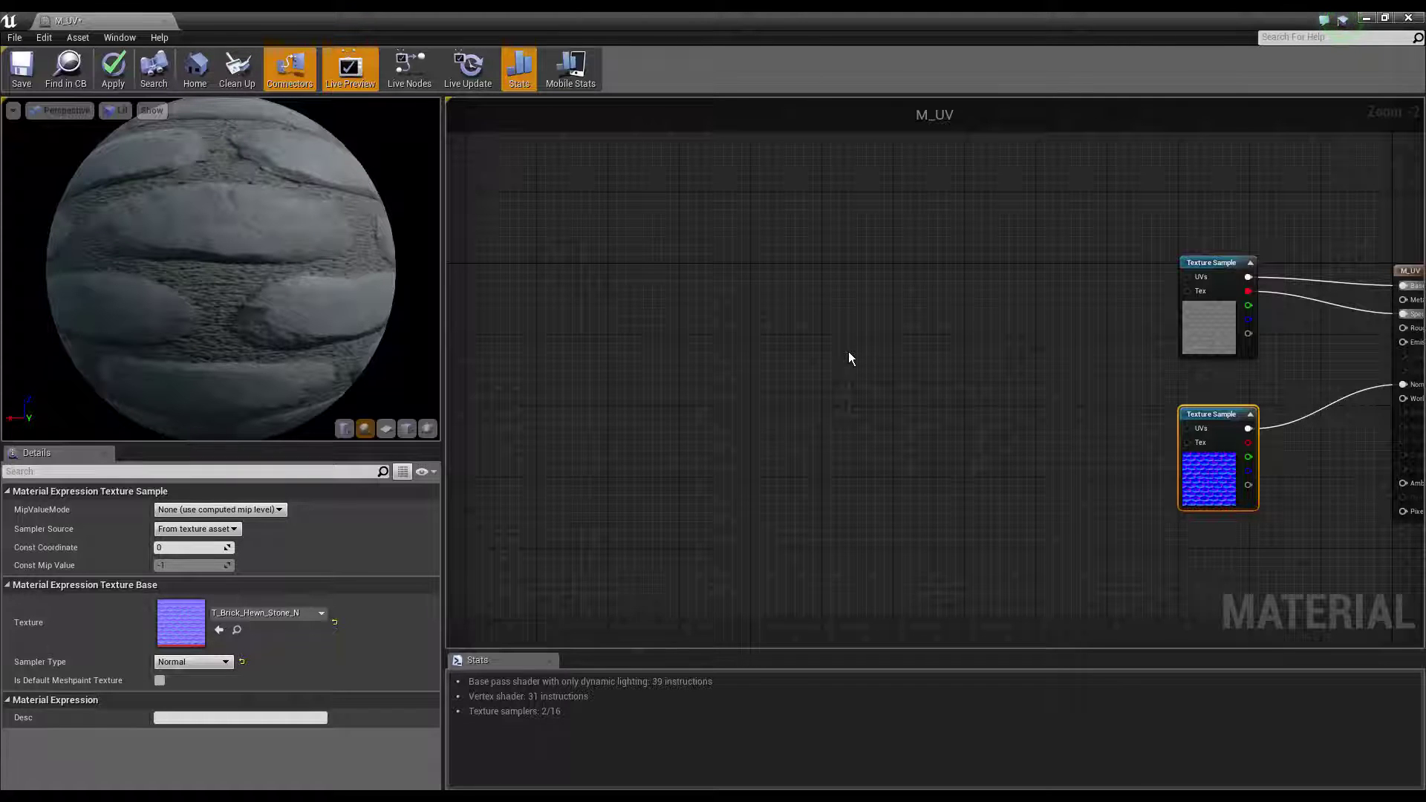
Add a Scalar Parameter node and duplicate it with Ctrl+W, placing the copy below
right_click(770, 353)
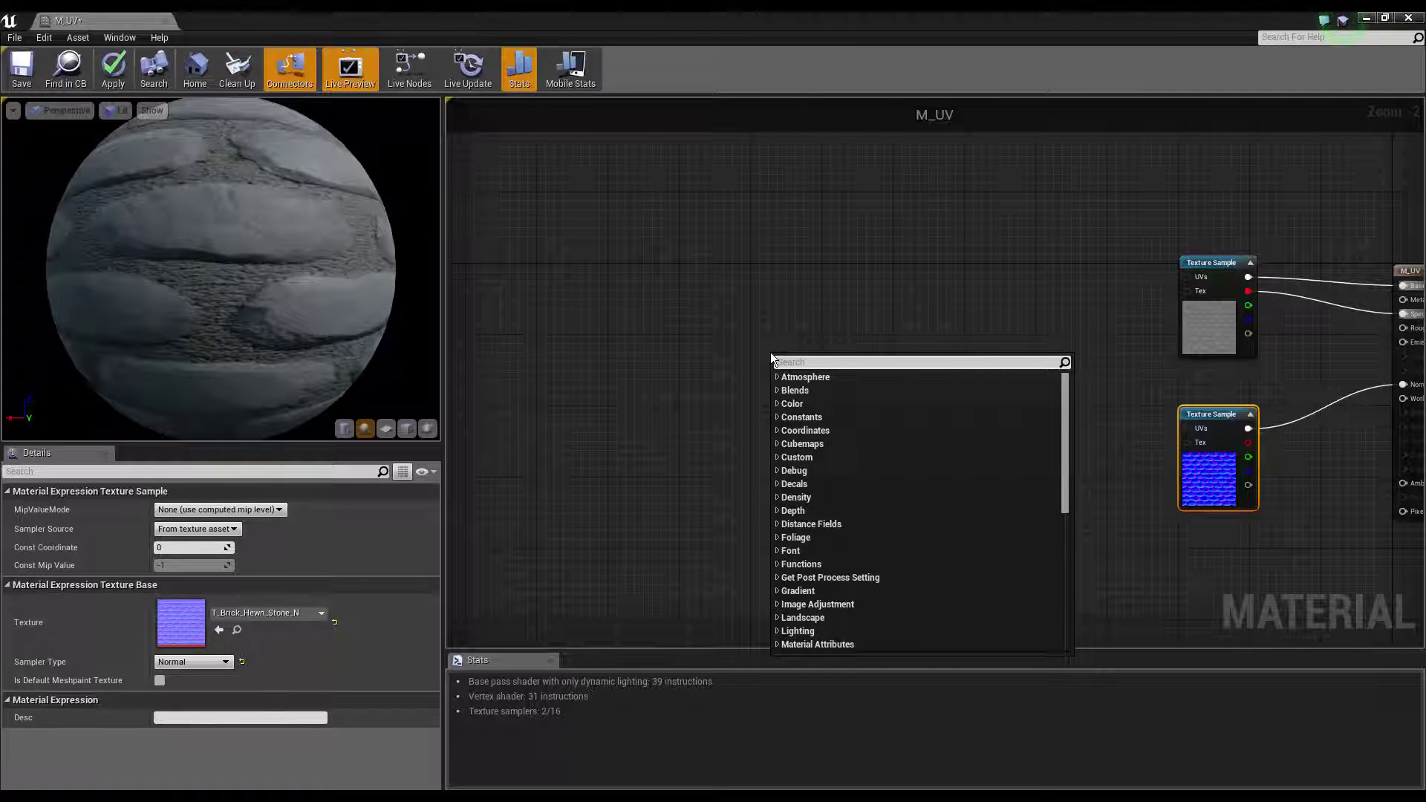
text(scalar)
key(Return)
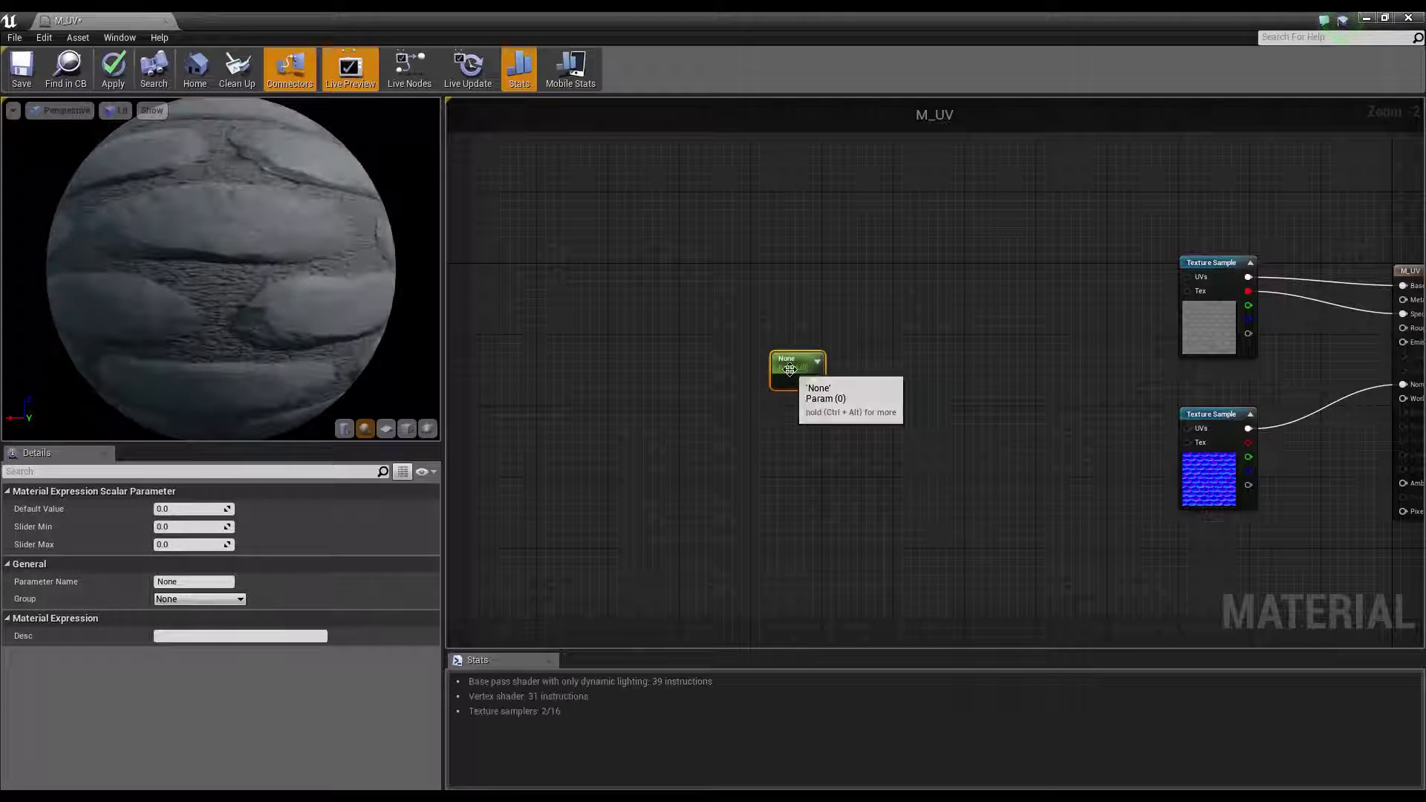
drag(787, 372, 769, 363)
key(ctrl+w)
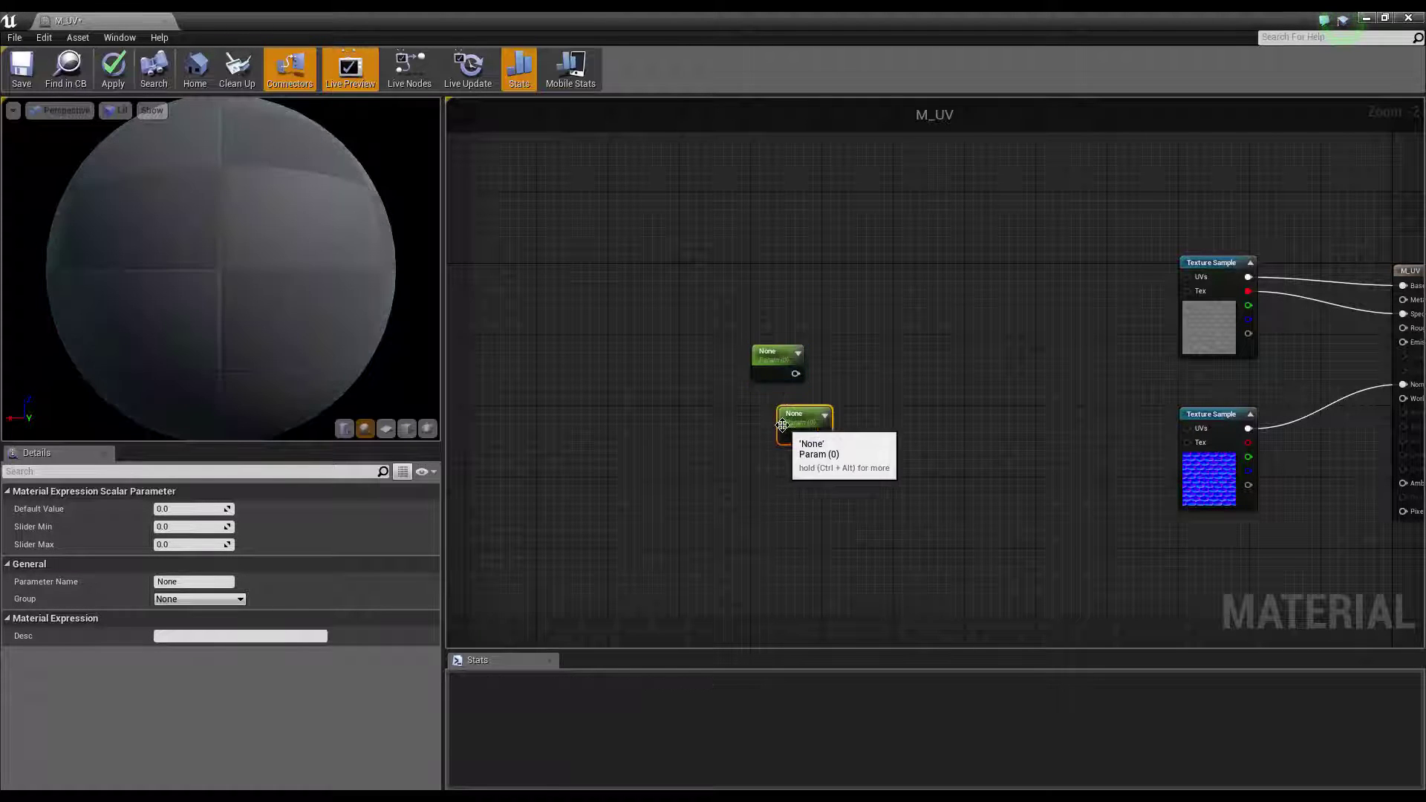
drag(782, 425, 757, 425)
scroll(747, 444, up, 2)
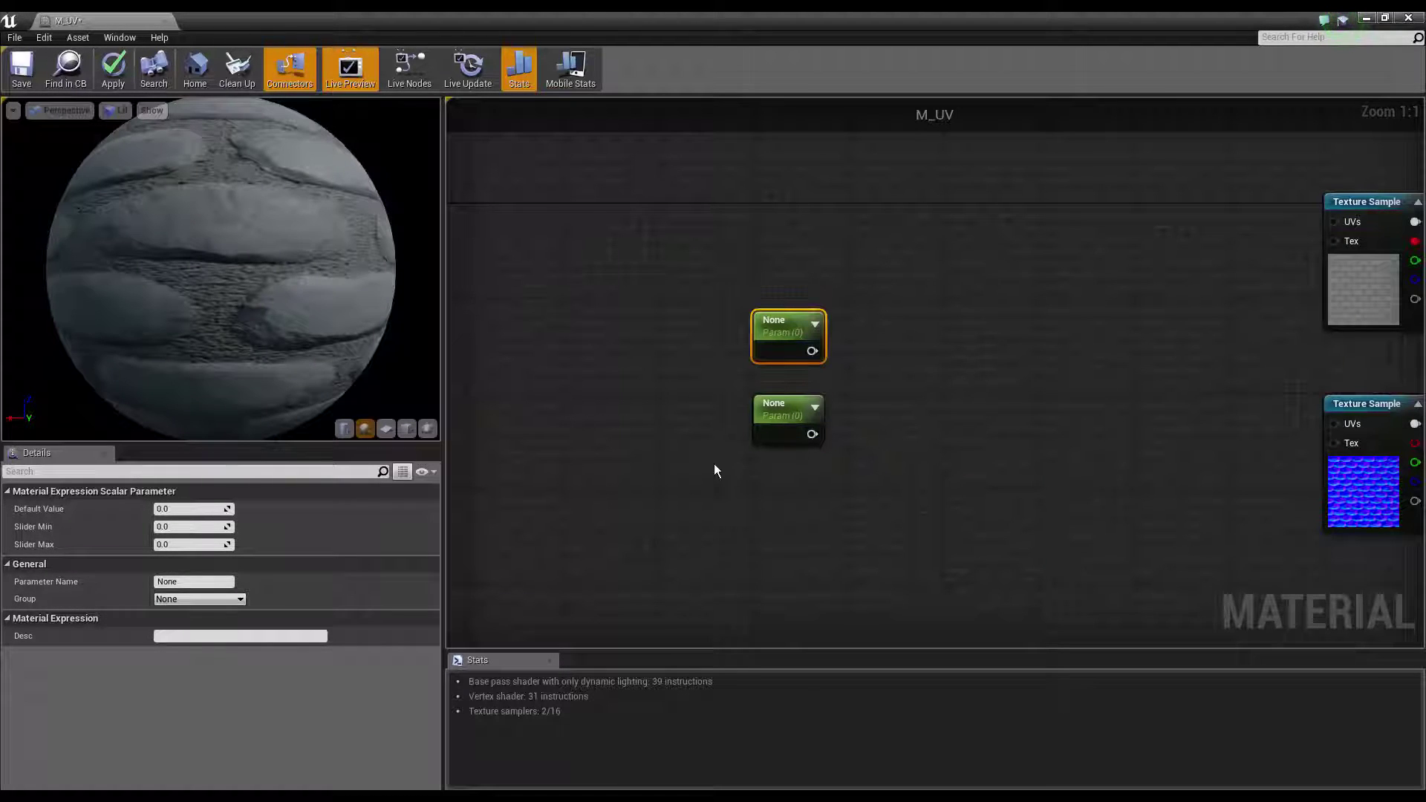
Name the two parameters U_Direction and V_Direction and move them left
click(188, 581)
text(U_Directio)
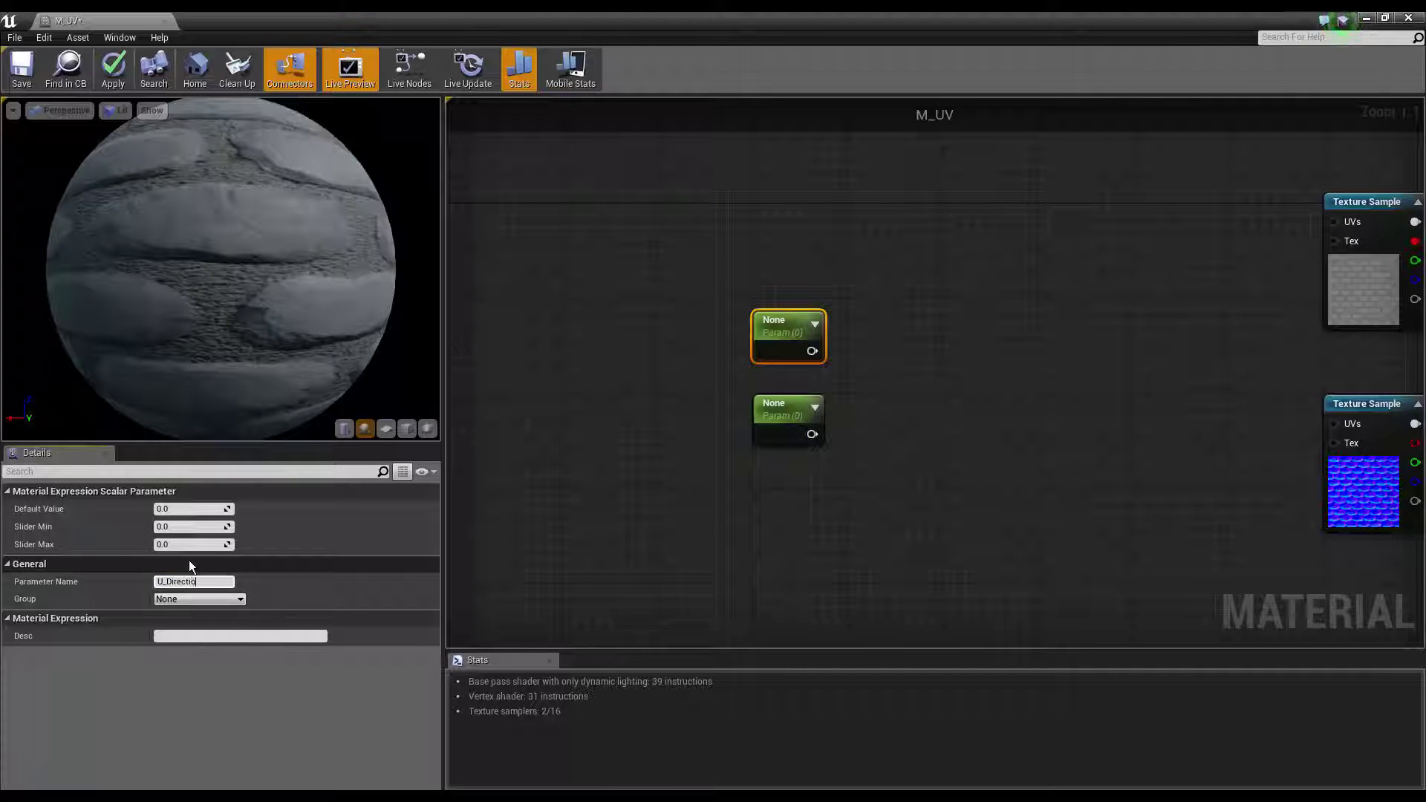
text(n)
key(Return)
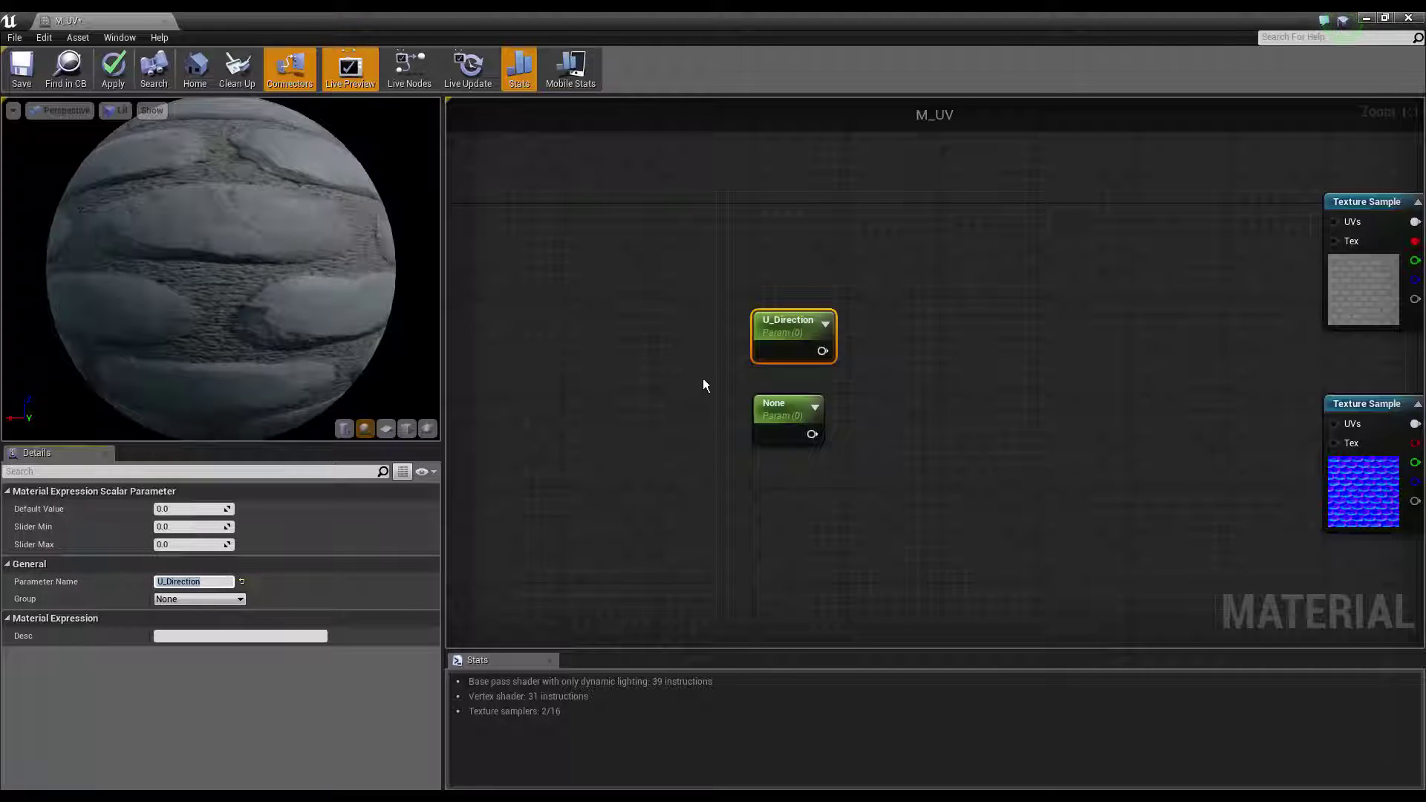
click(783, 410)
click(217, 580)
text(V_Di)
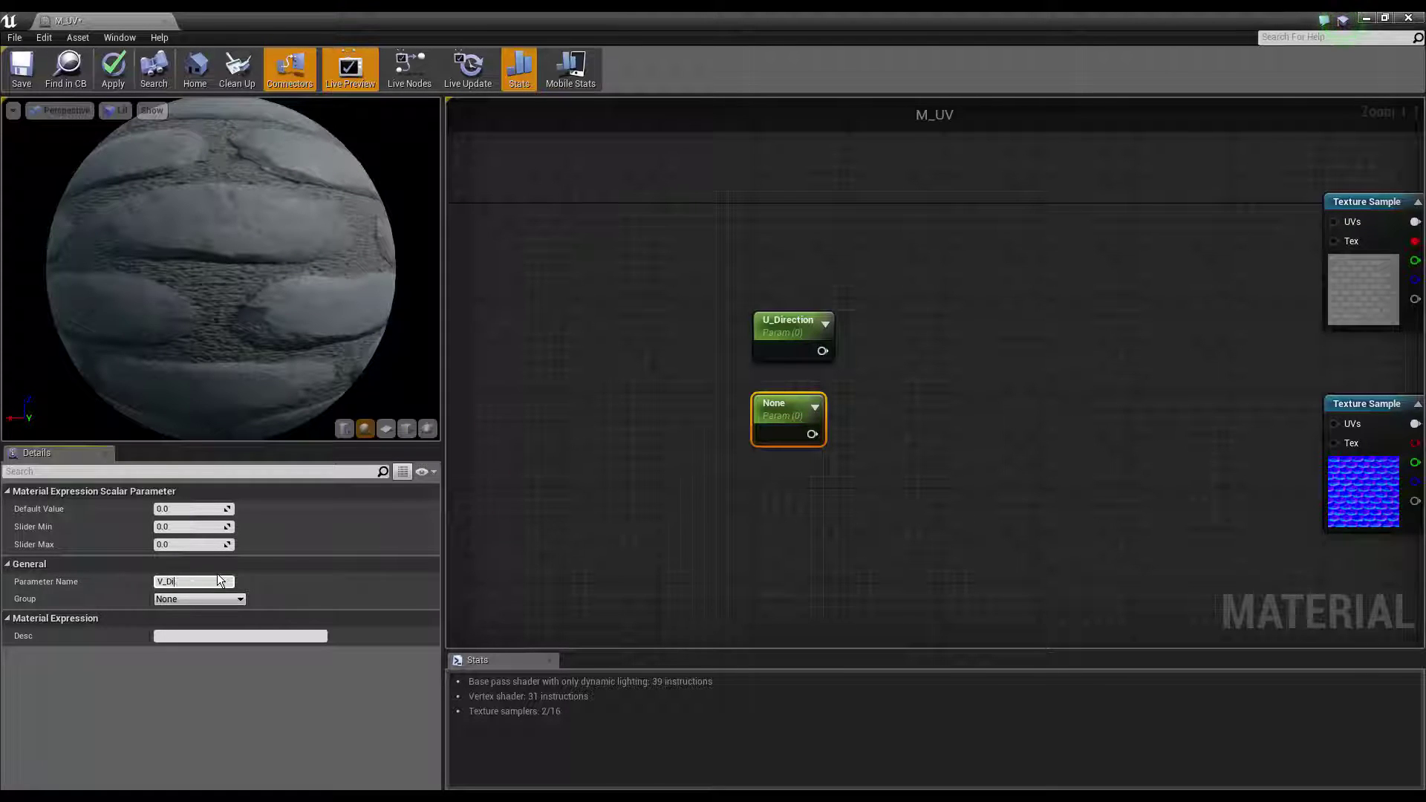
text(rection)
key(Return)
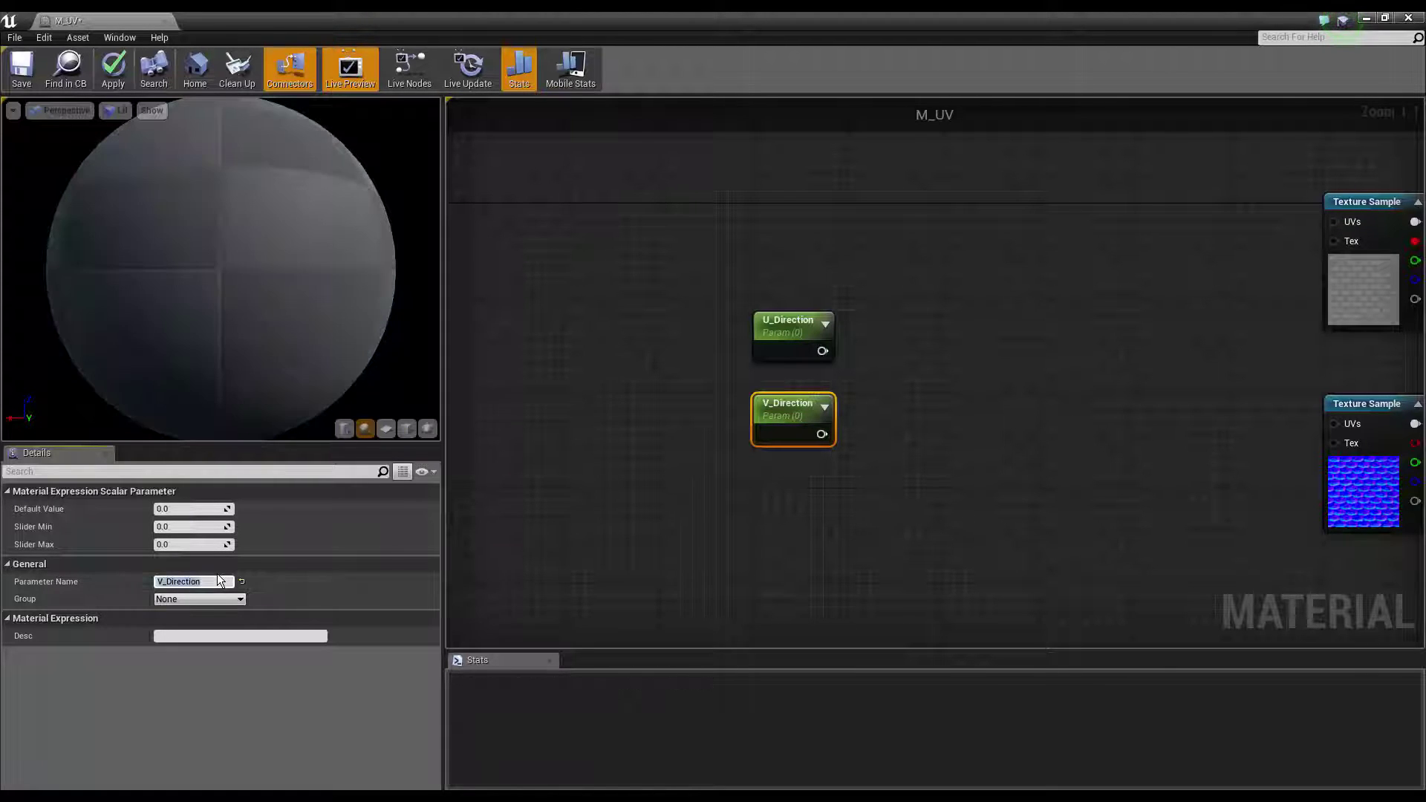
mouse_move(739, 297)
mouse_down()
mouse_move(818, 434)
mouse_move(724, 434)
mouse_up()
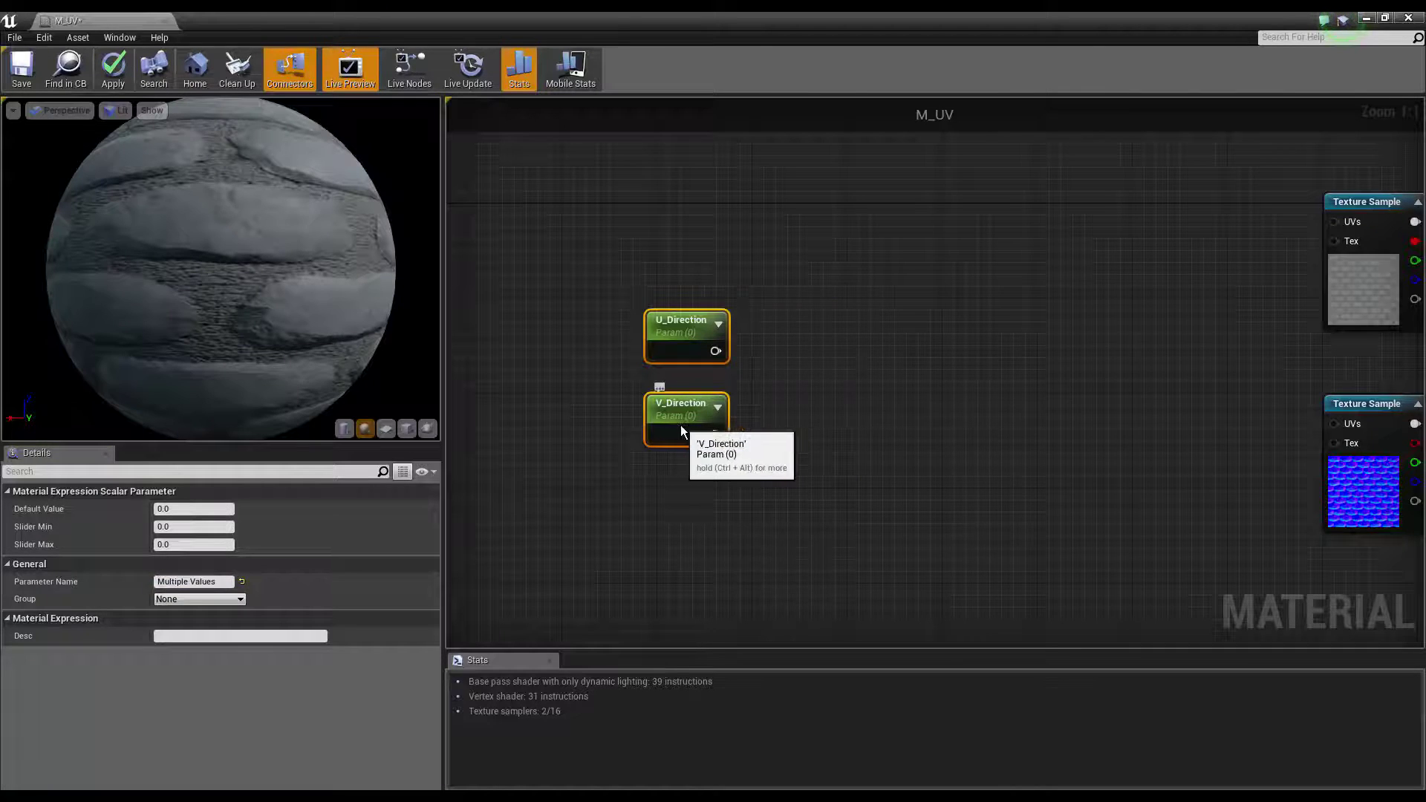
Add an AppendVector node with U_Direction into A and V_Direction into B
right_click(793, 382)
text(remapped)
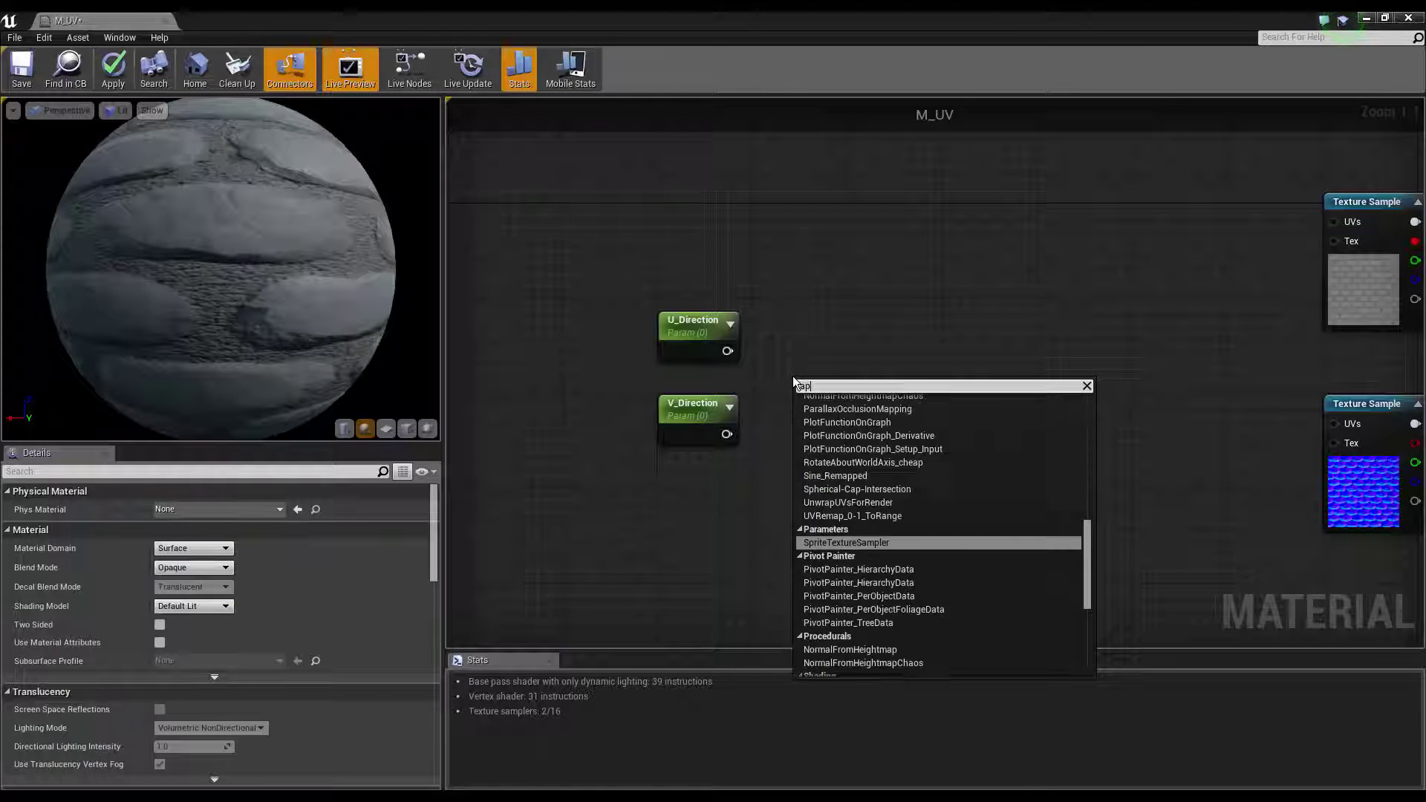
key(ctrl+a)
text(appen)
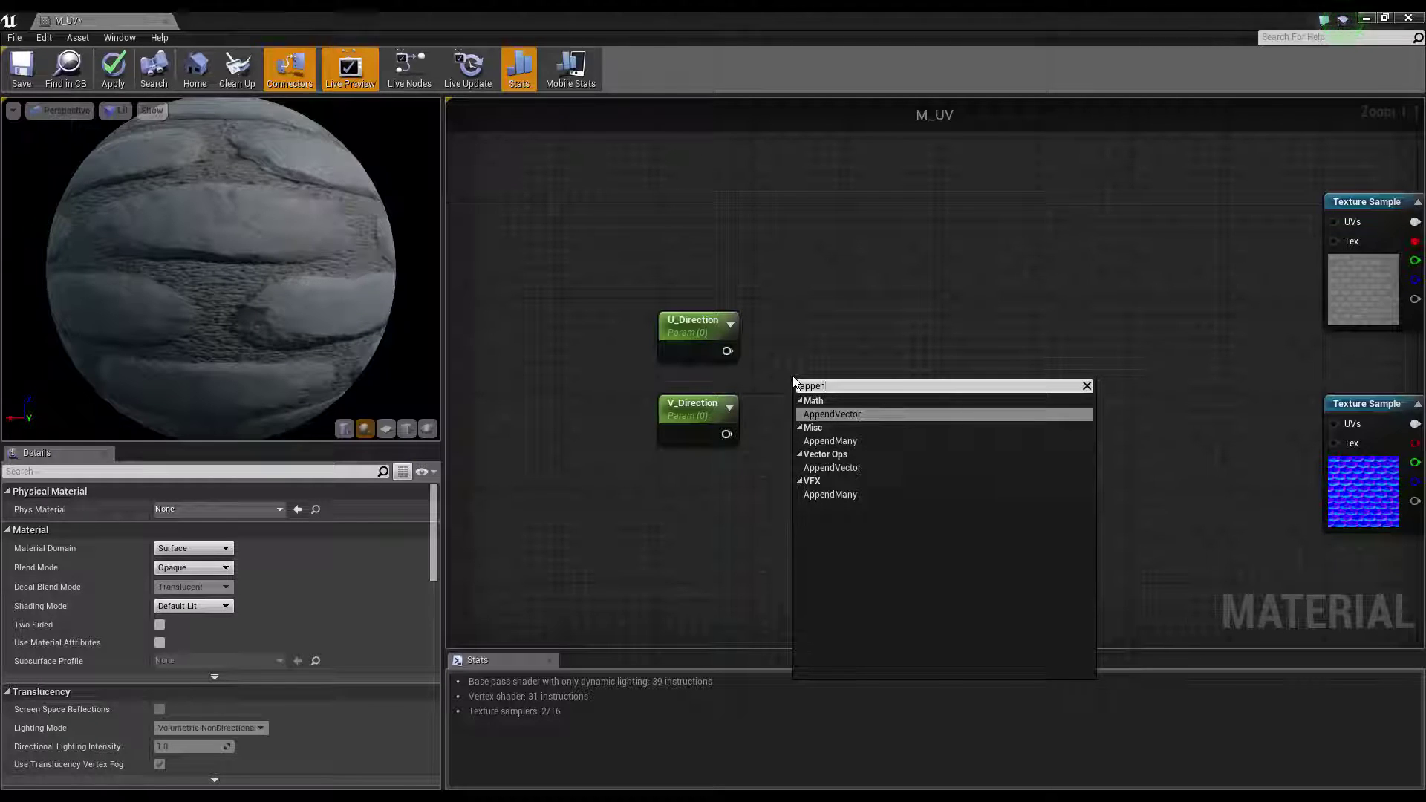
key(Return)
mouse_move(821, 380)
mouse_down()
mouse_move(834, 368)
mouse_move(824, 343)
mouse_up()
mouse_move(727, 351)
mouse_down()
mouse_move(811, 364)
mouse_move(728, 434)
mouse_up()
drag(564, 341, 703, 461)
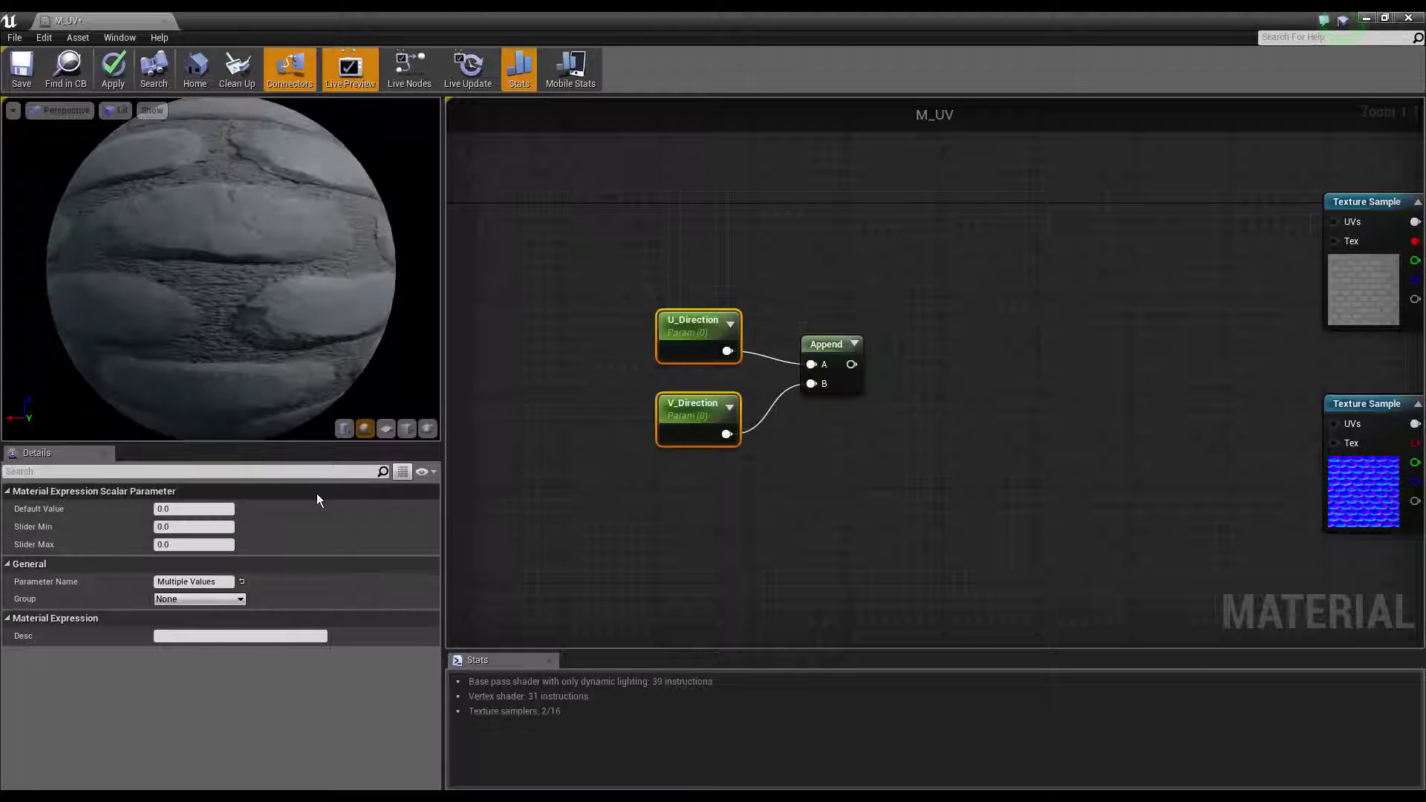
Set the default value of both U_Direction and V_Direction to 1
click(564, 229)
drag(564, 228, 706, 515)
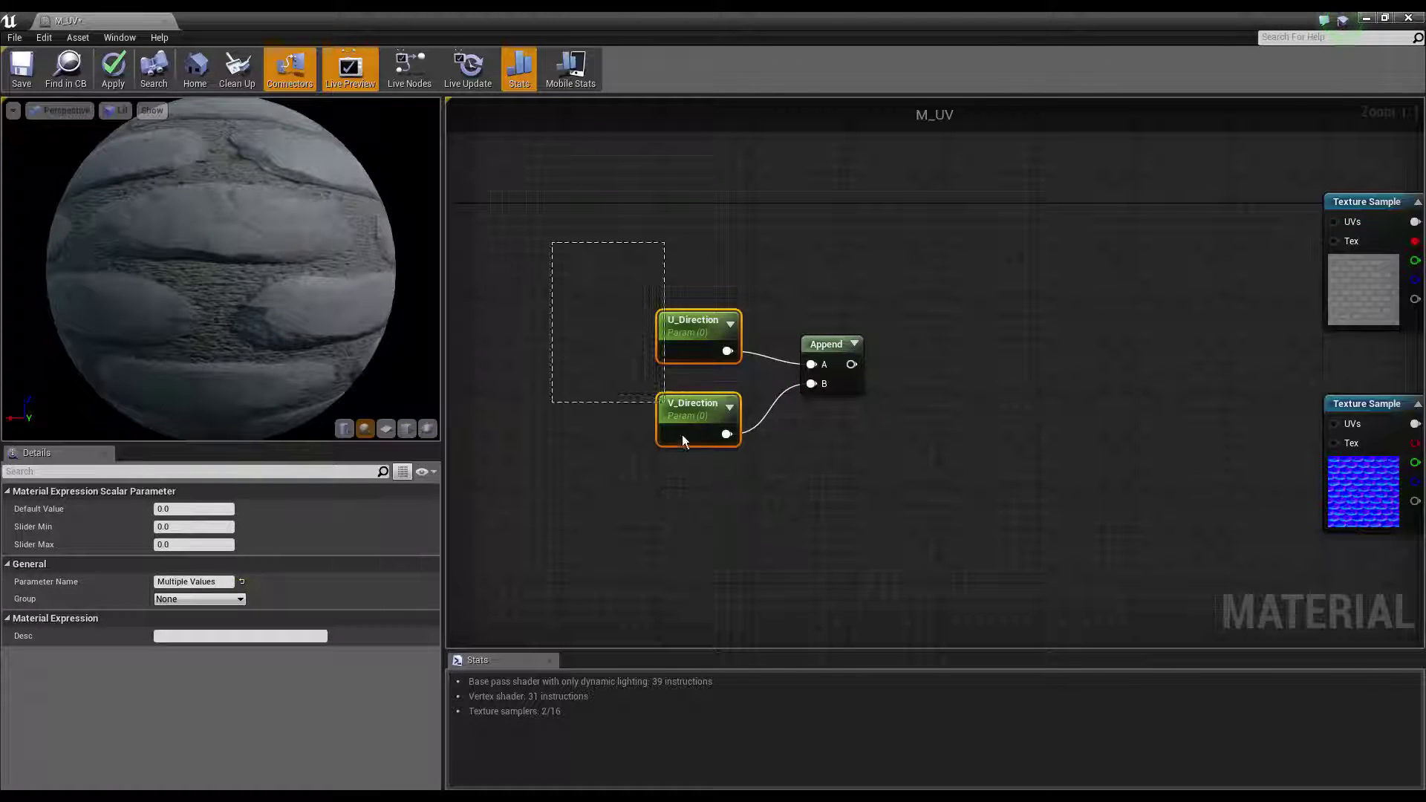
mouse_move(548, 239)
mouse_down()
mouse_move(614, 286)
mouse_move(746, 497)
mouse_up()
click(199, 509)
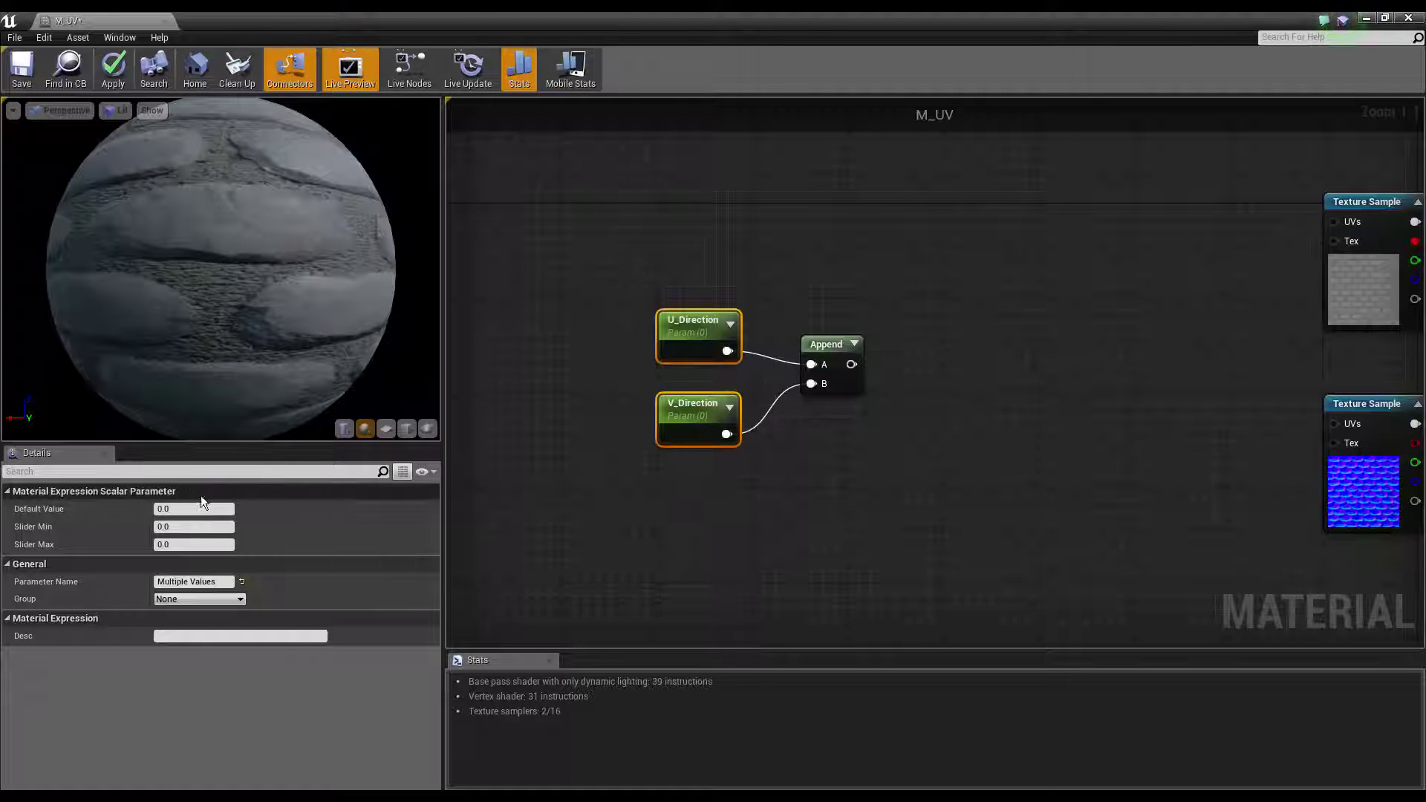
text(1)
key(Return)
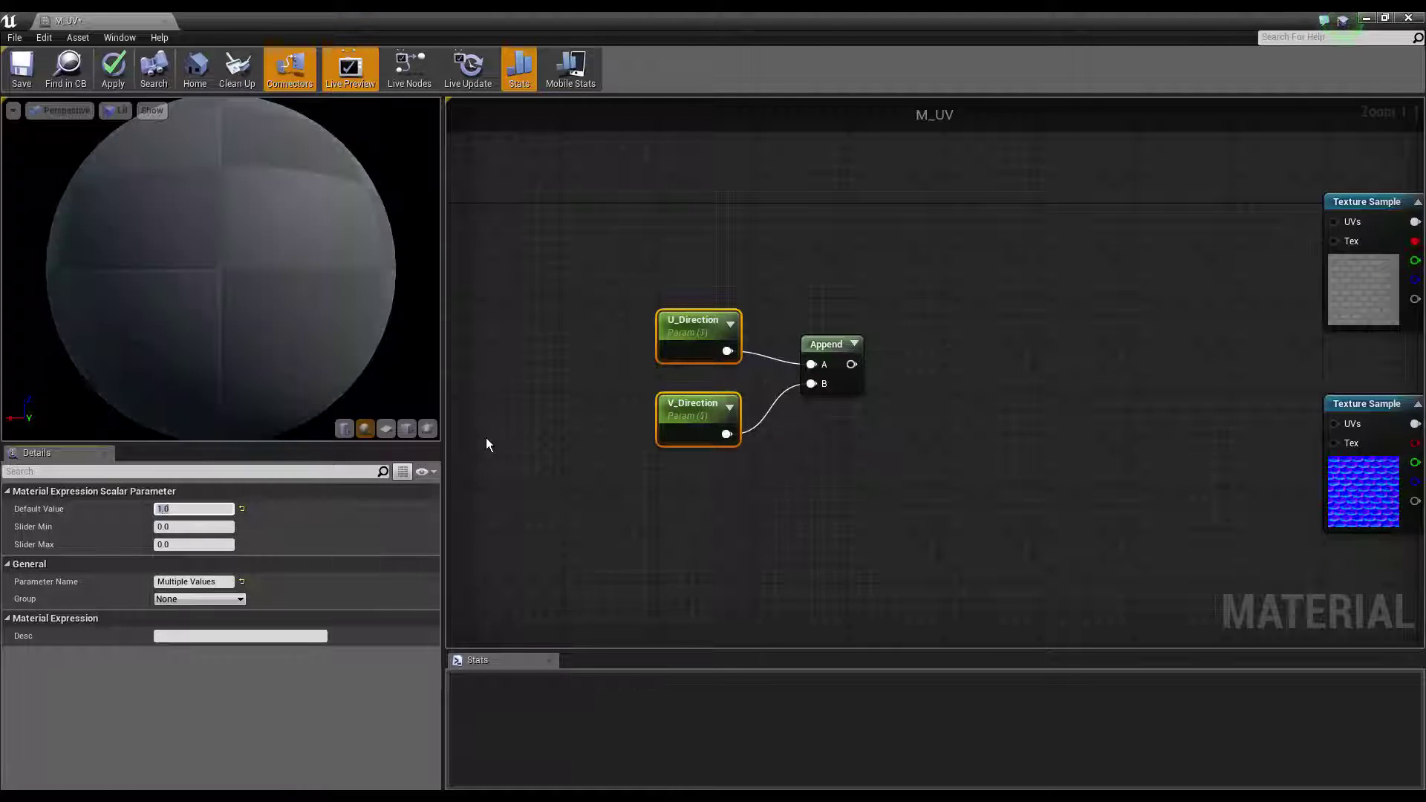
Add a Multiply node fed by Append into B and a new TexCoord into A
right_drag(863, 440, 914, 351)
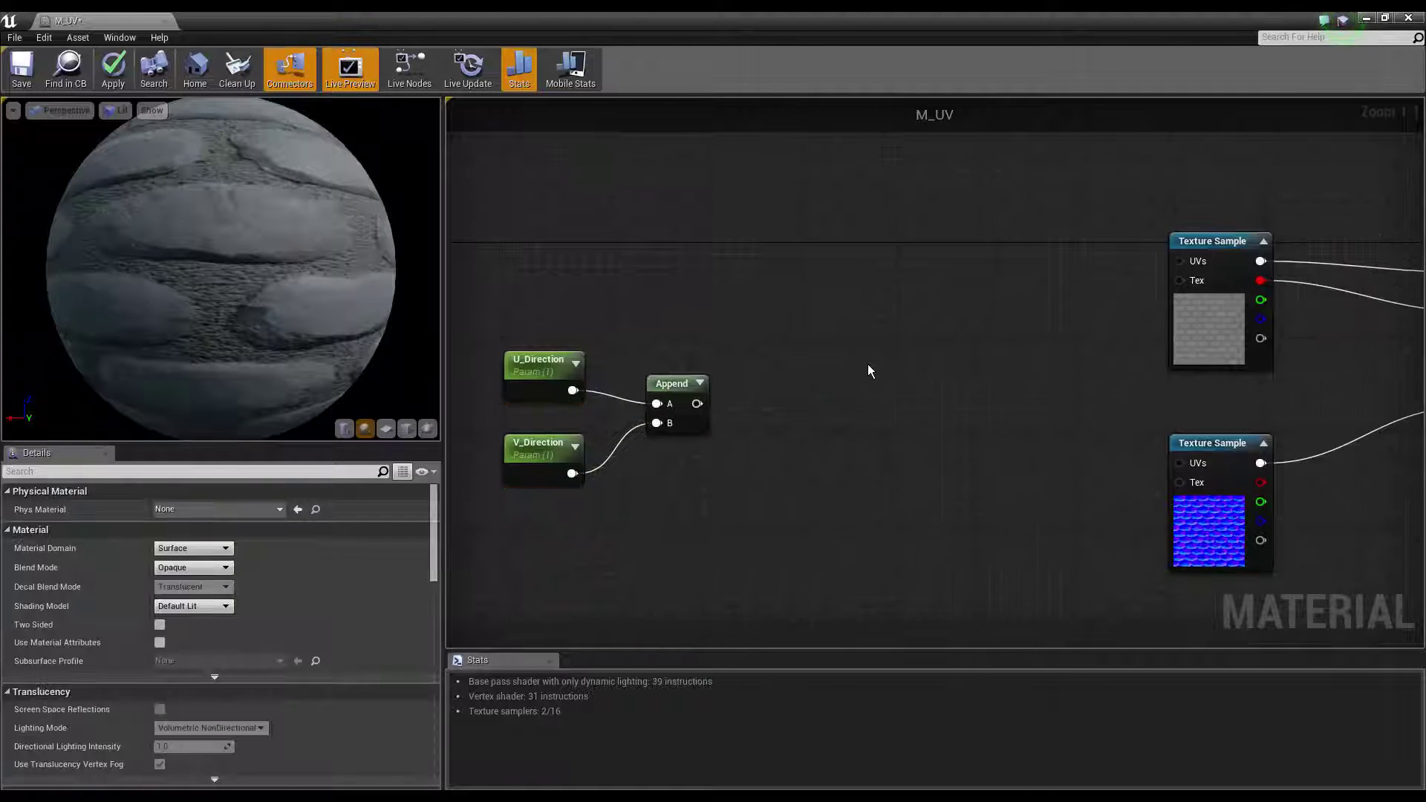
click(863, 281)
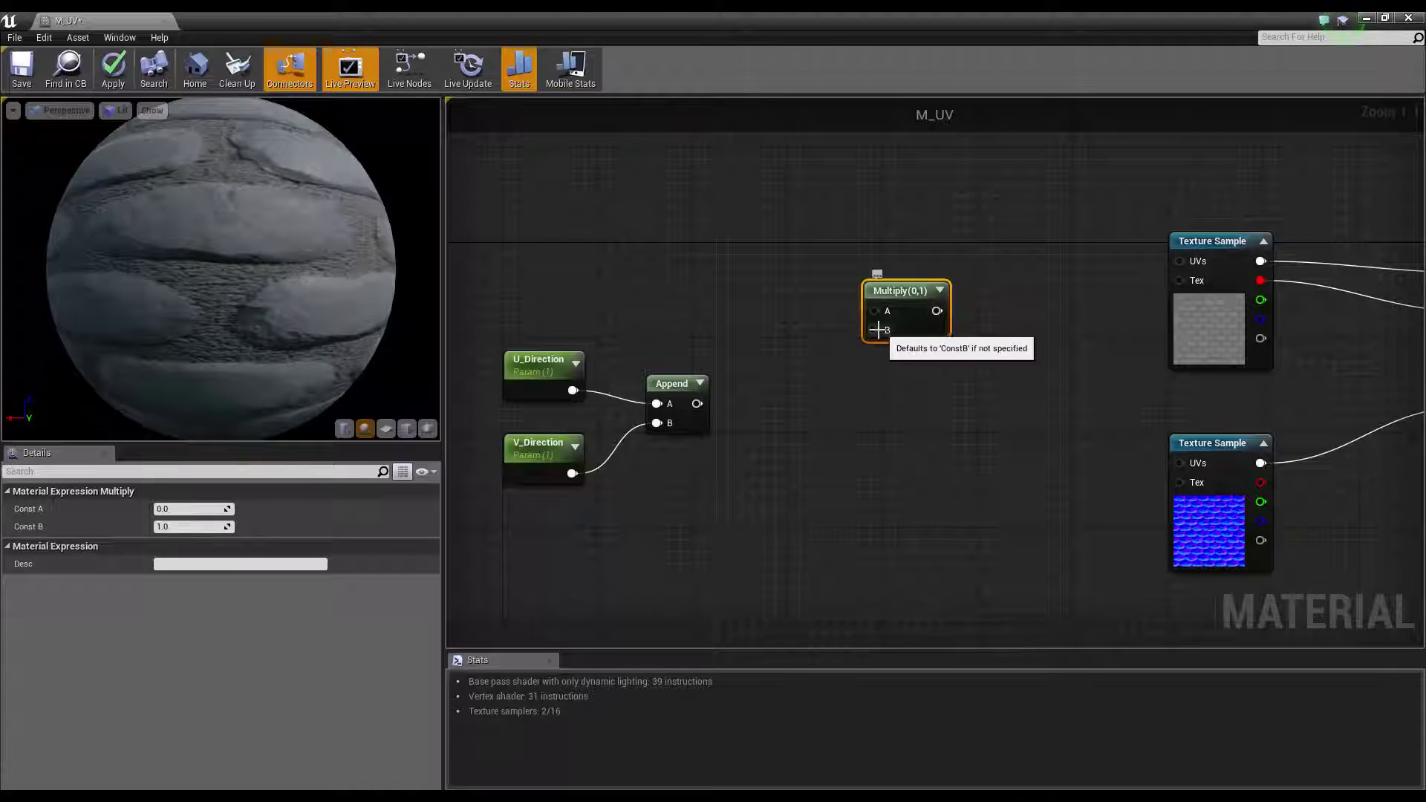
drag(878, 330, 690, 416)
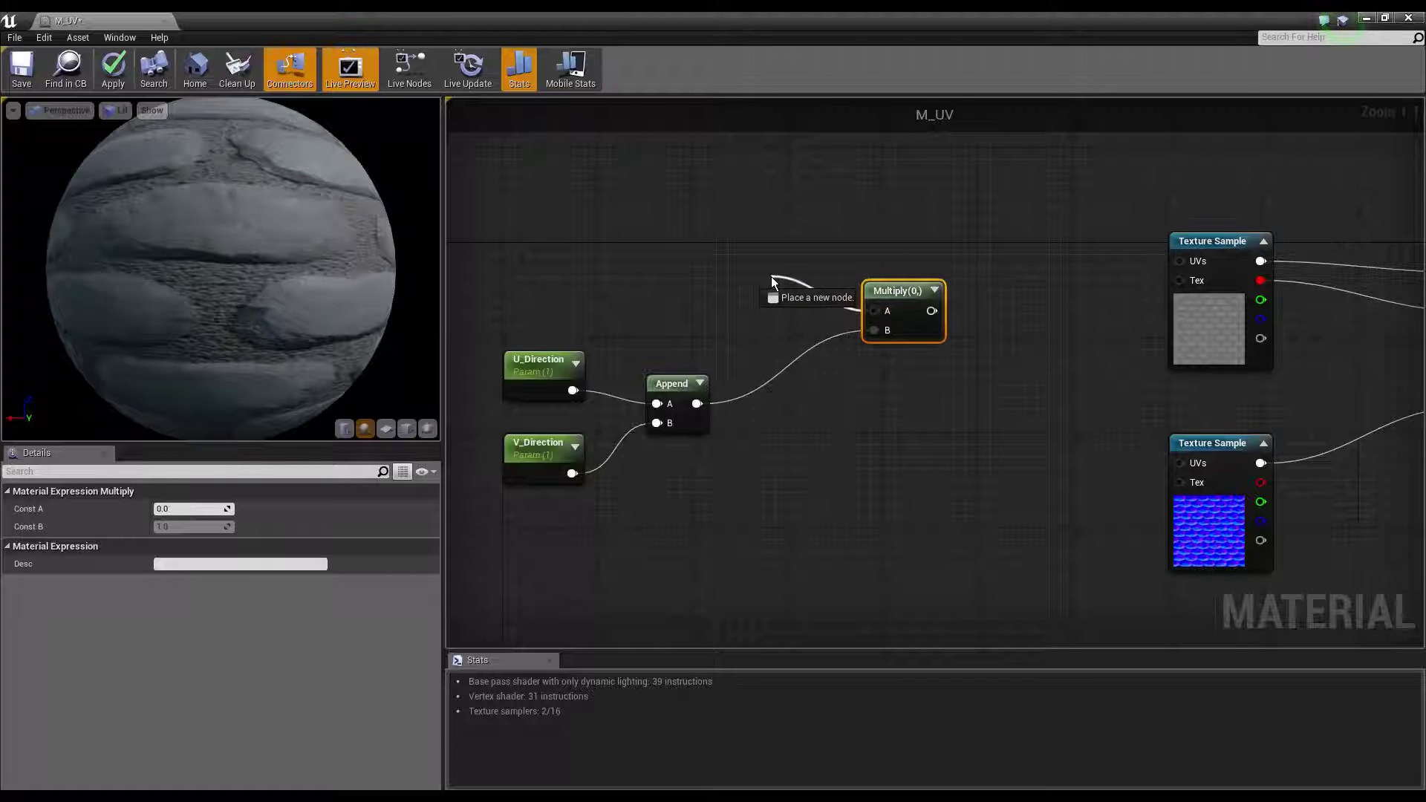
drag(887, 310, 763, 260)
text(text coor)
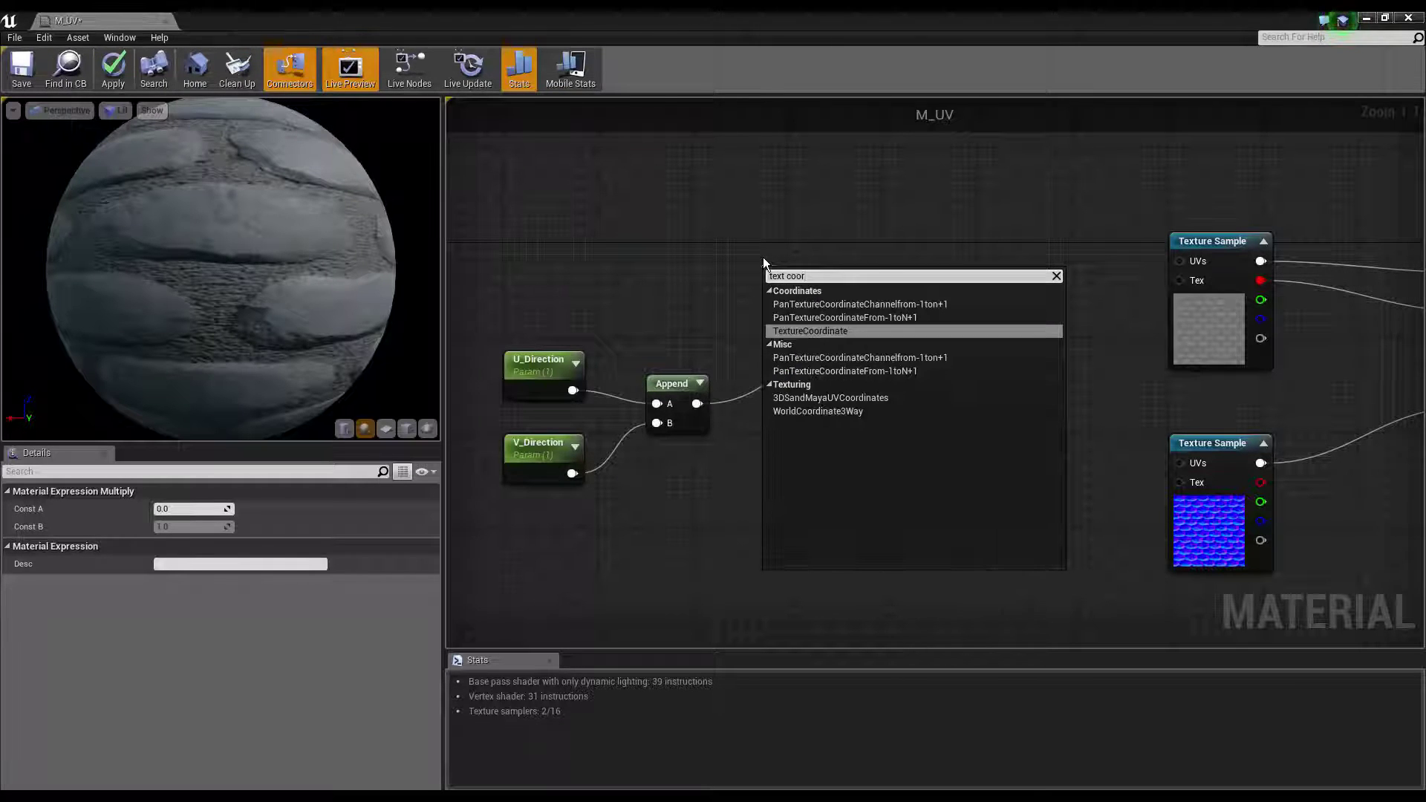
key(Return)
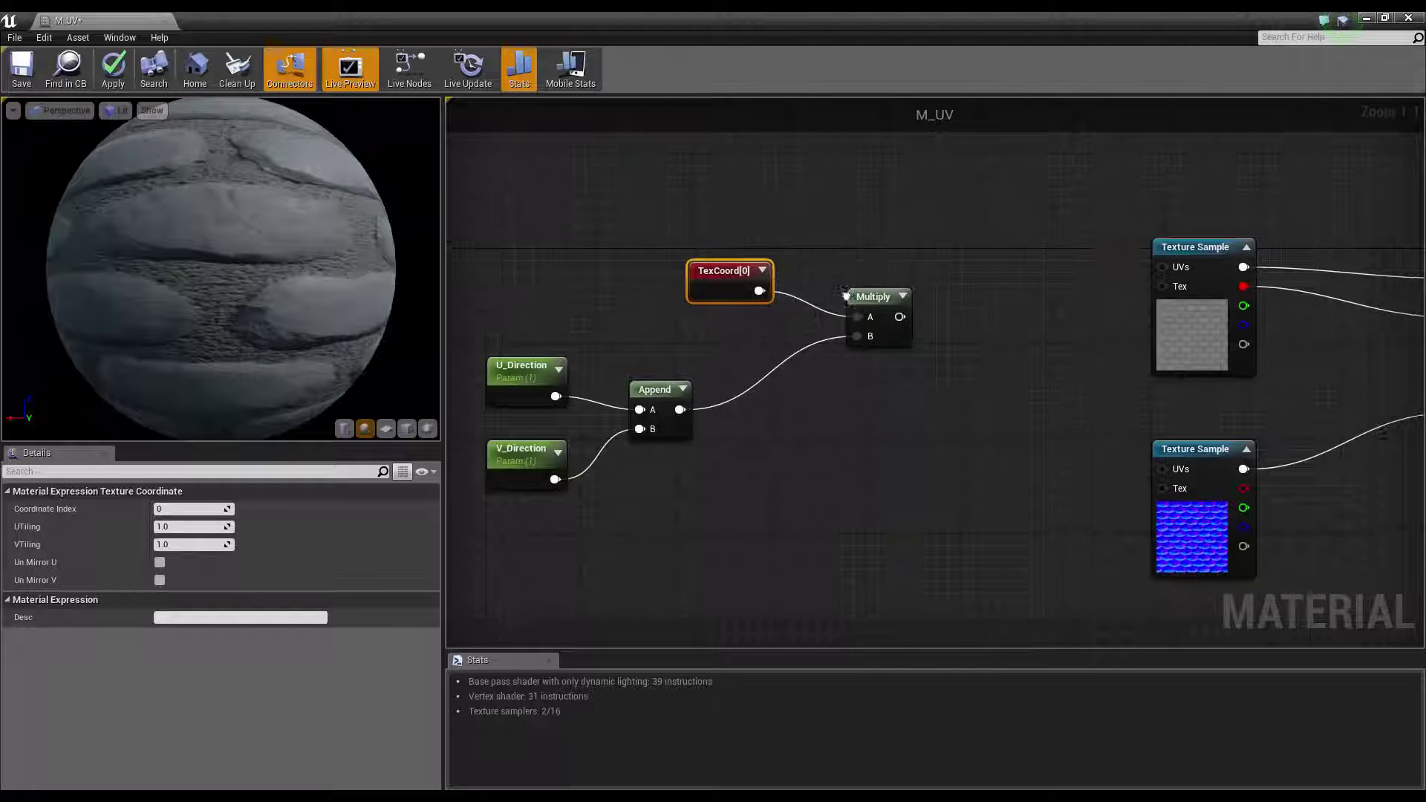
Feed the Multiply output into both Texture Samples' UVs and tidy the UV nodes
right_drag(717, 266, 575, 272)
mouse_move(751, 328)
mouse_down()
mouse_move(739, 409)
mouse_move(1037, 266)
mouse_up()
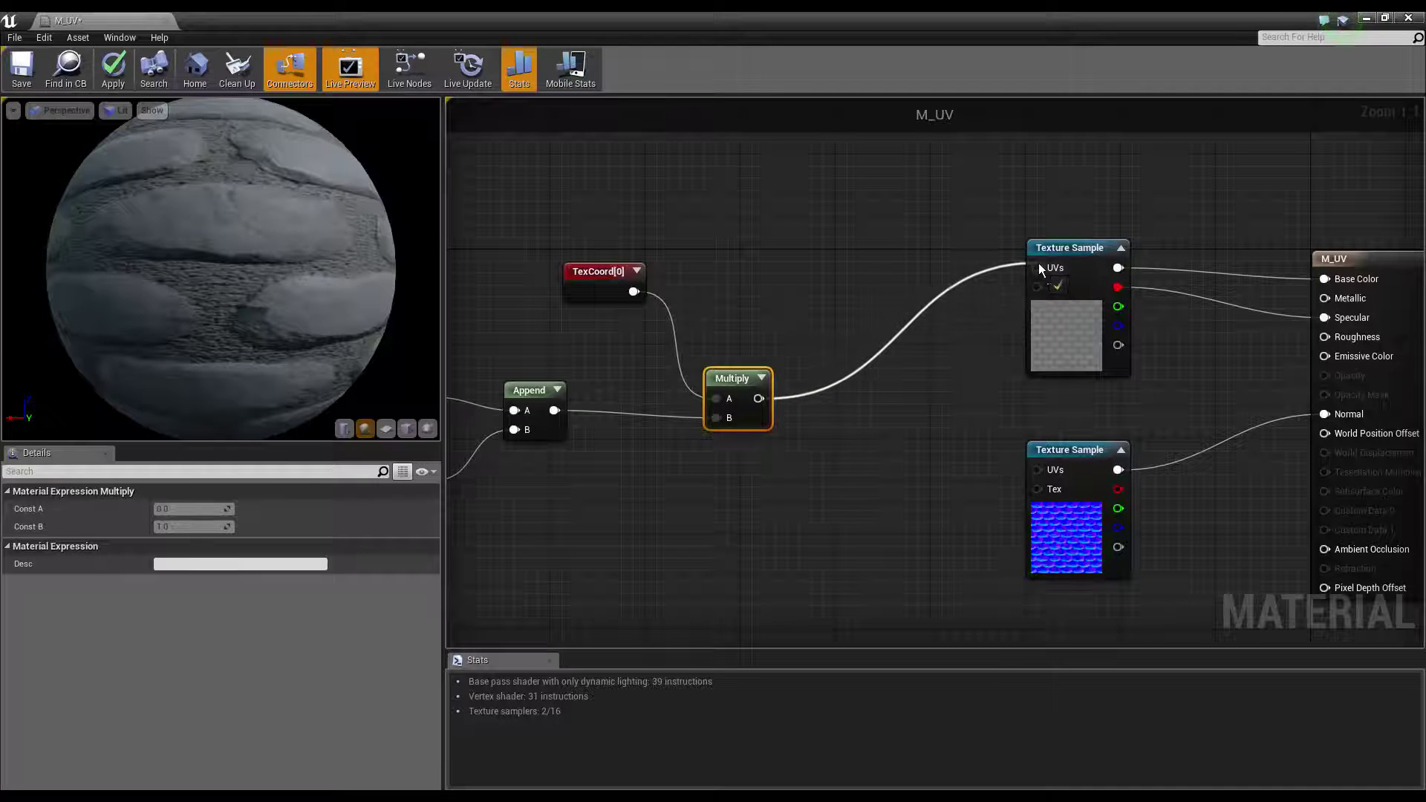
drag(756, 399, 1038, 469)
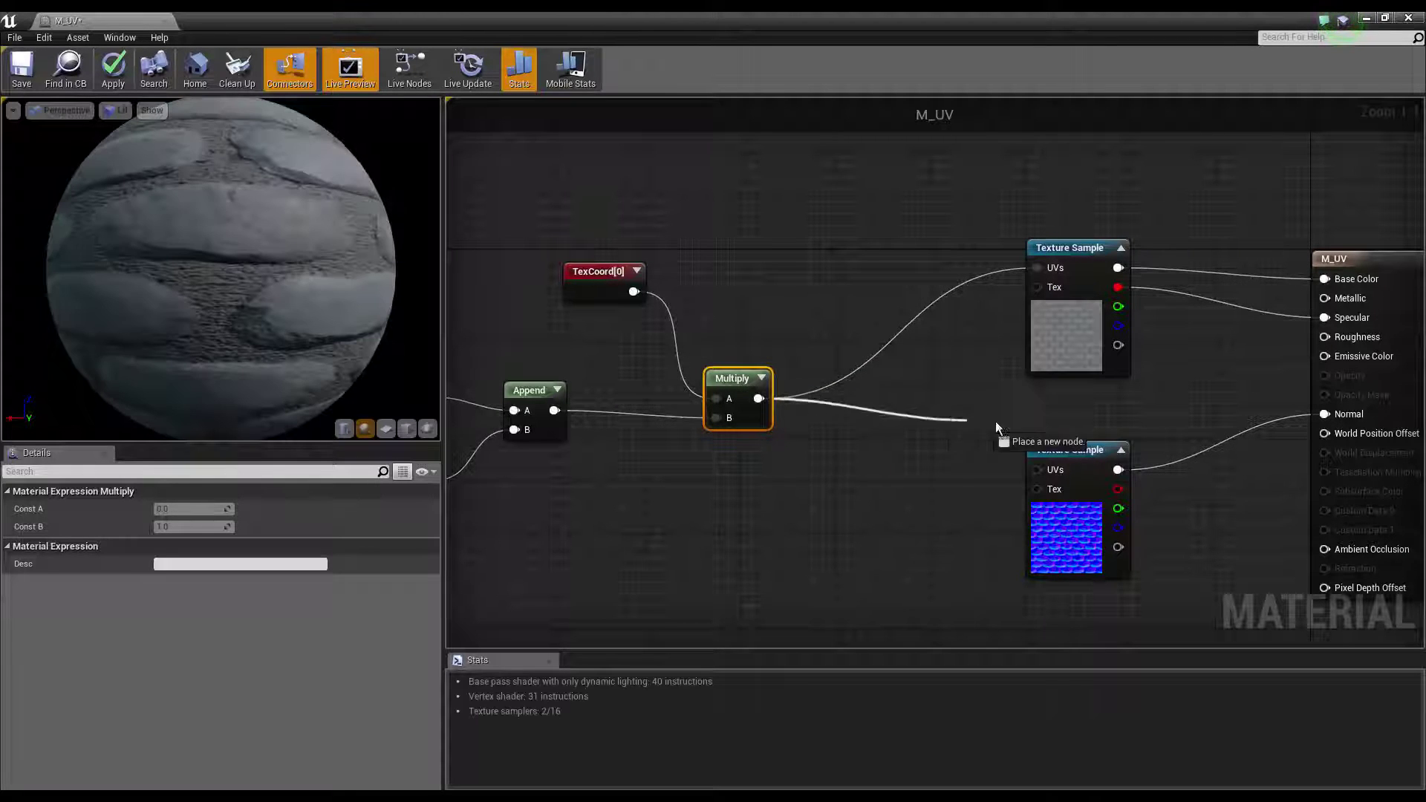
scroll(932, 361, down, 3)
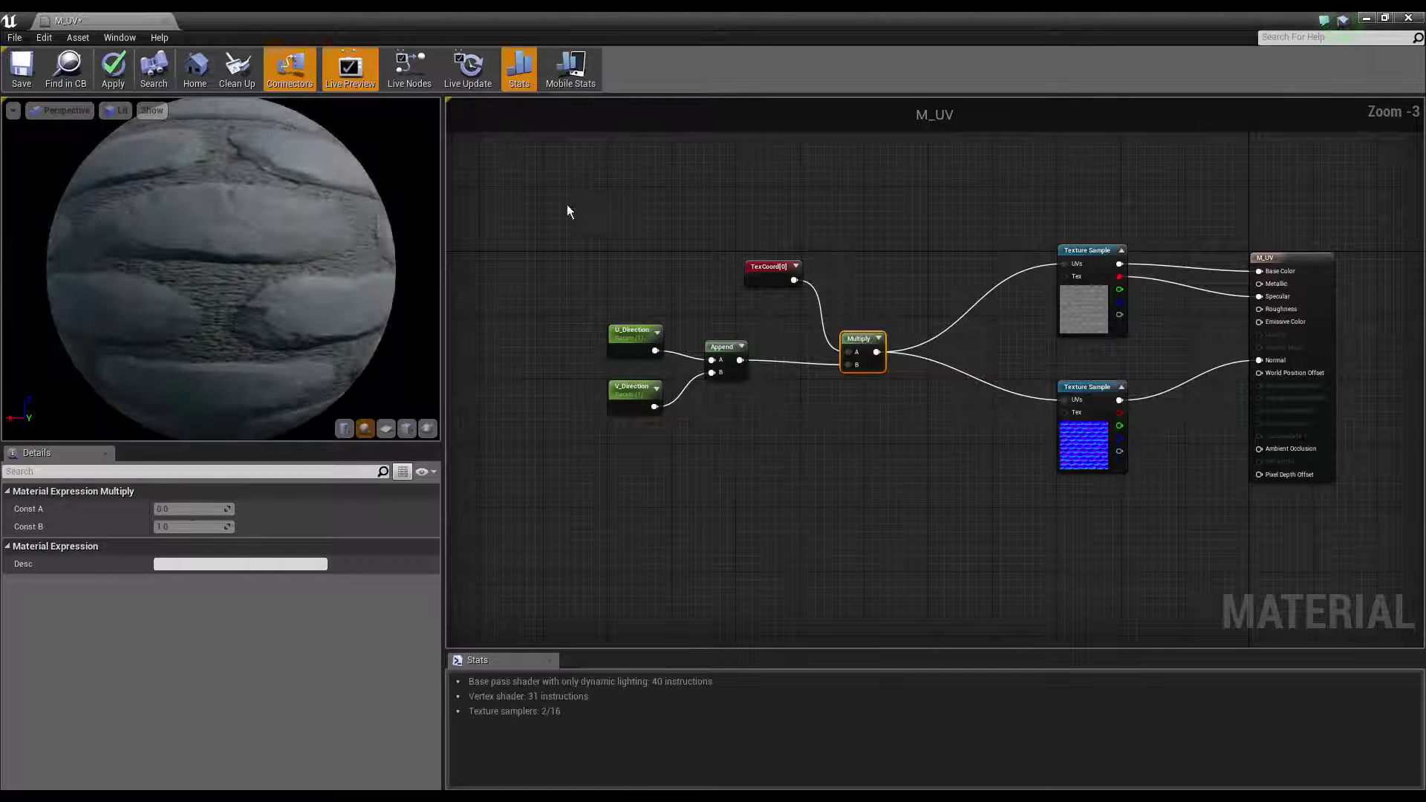
drag(570, 210, 866, 381)
drag(864, 332, 927, 326)
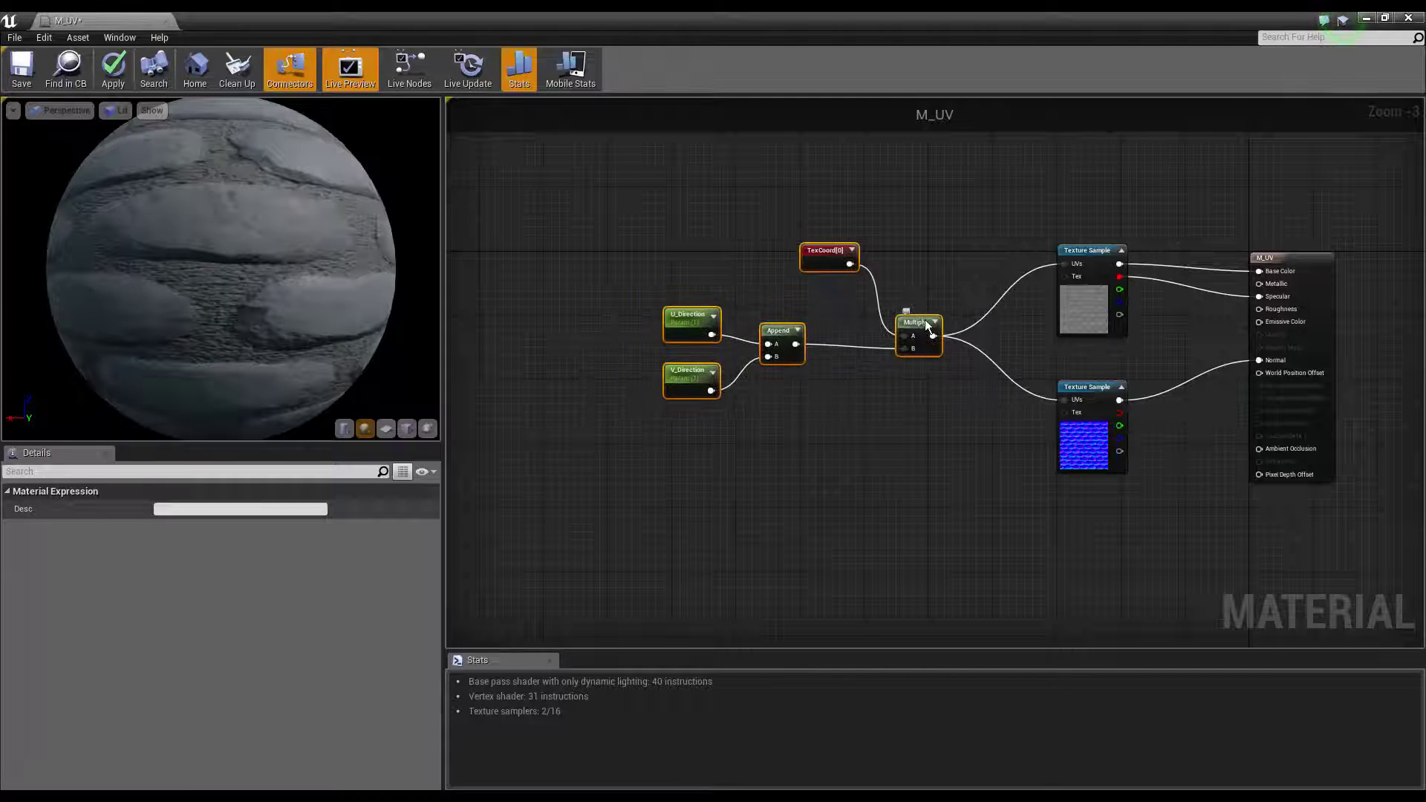
click(970, 403)
drag(832, 262, 831, 311)
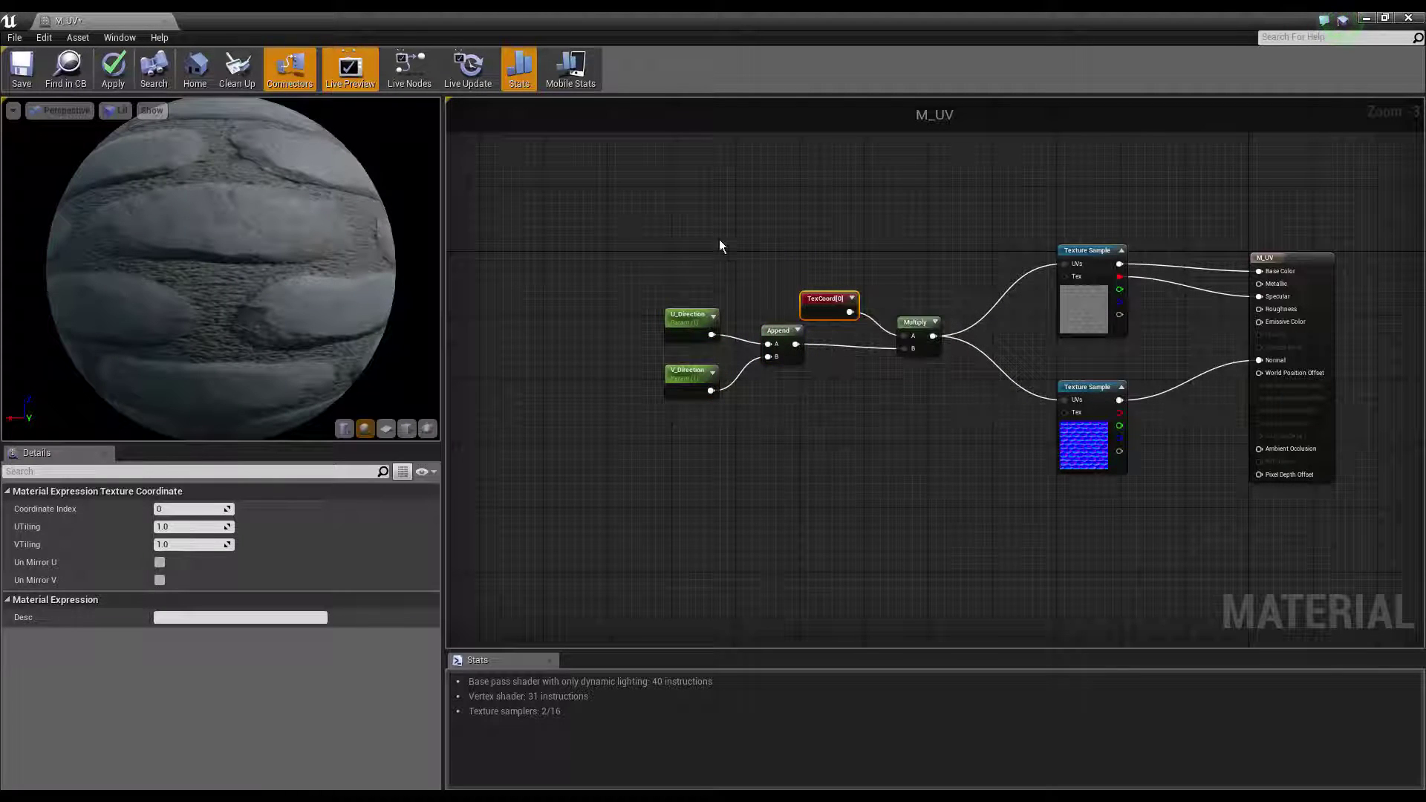
Apply and save M_UV, then create its material instance M_UV_Inst in the Content Browser
click(124, 83)
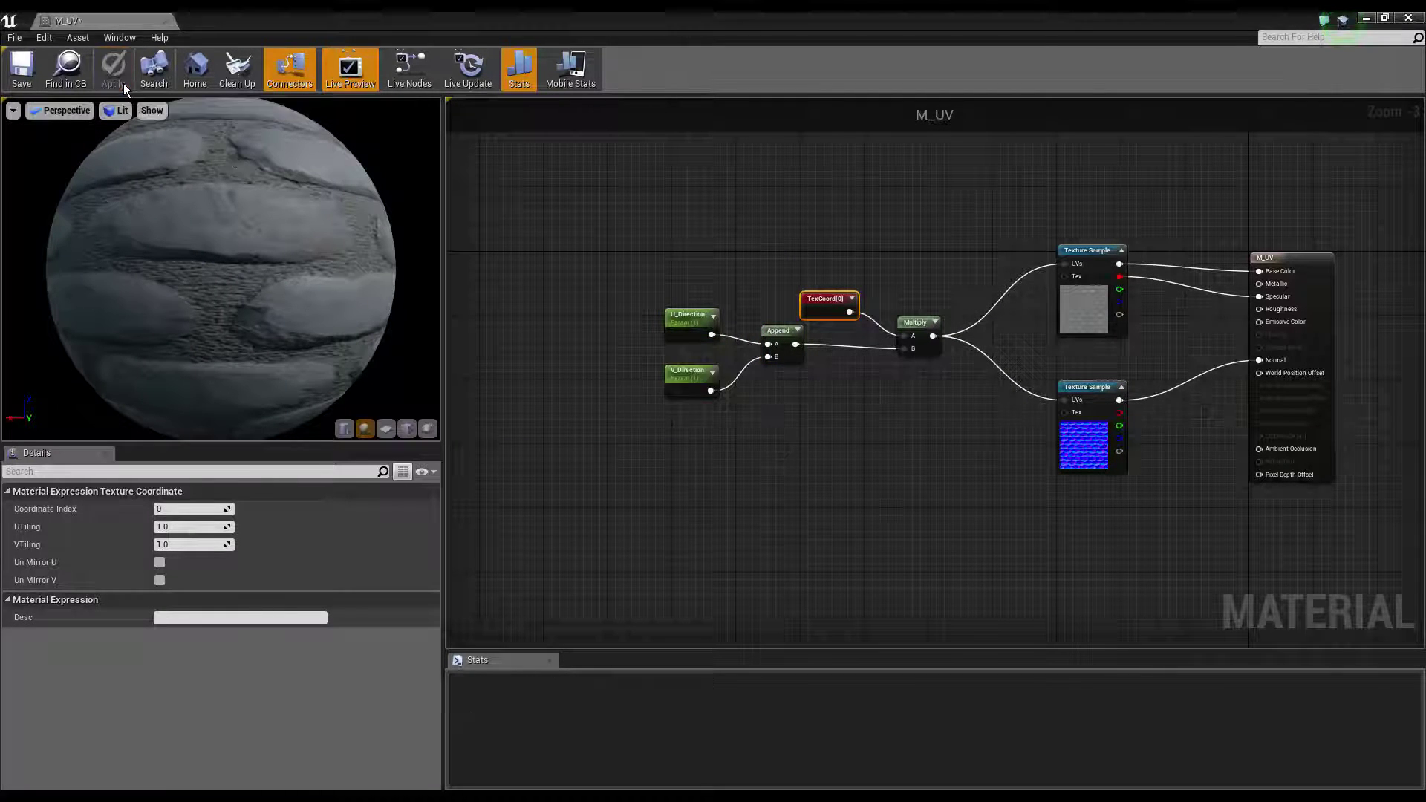
click(21, 74)
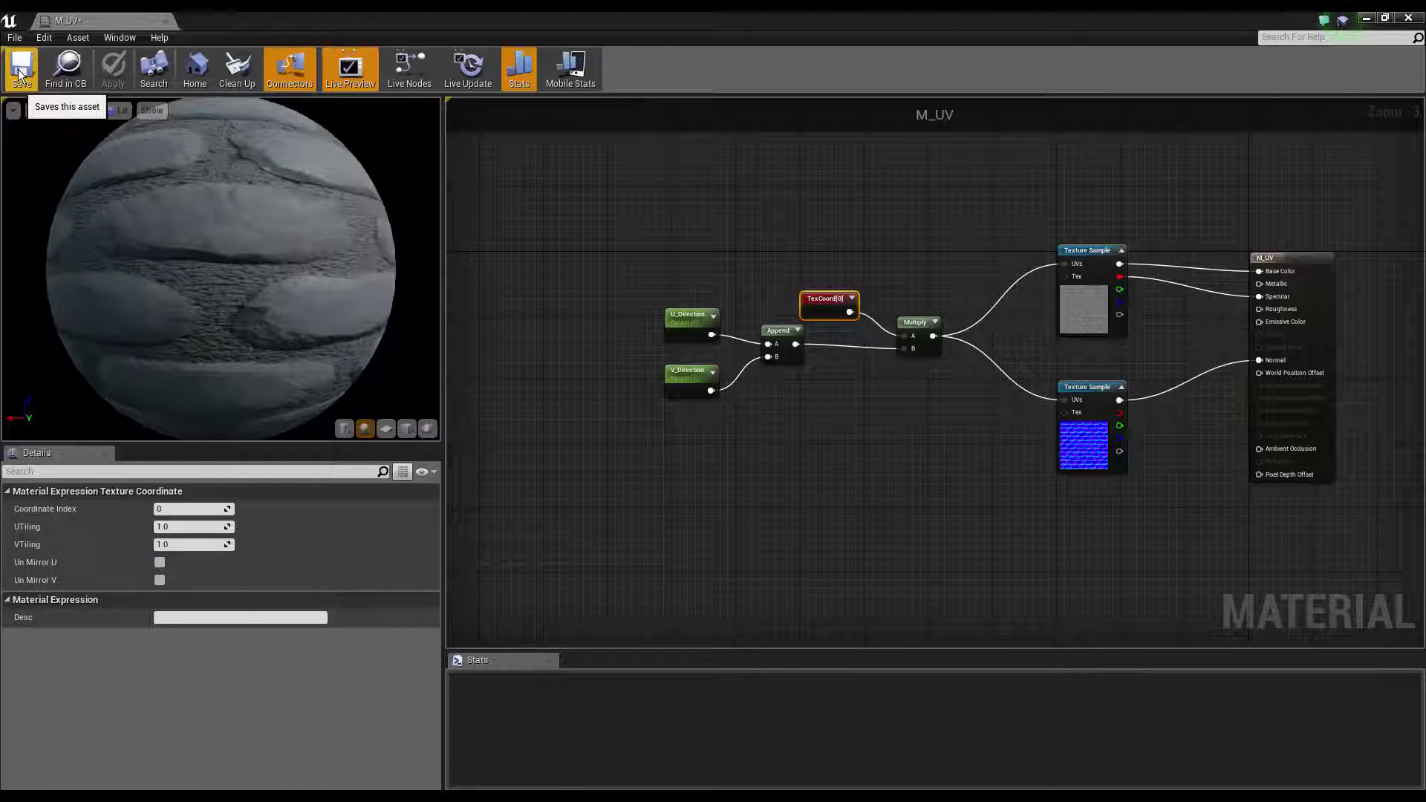
mouse_move(278, 12)
mouse_down()
mouse_move(817, 165)
mouse_move(962, 107)
mouse_up()
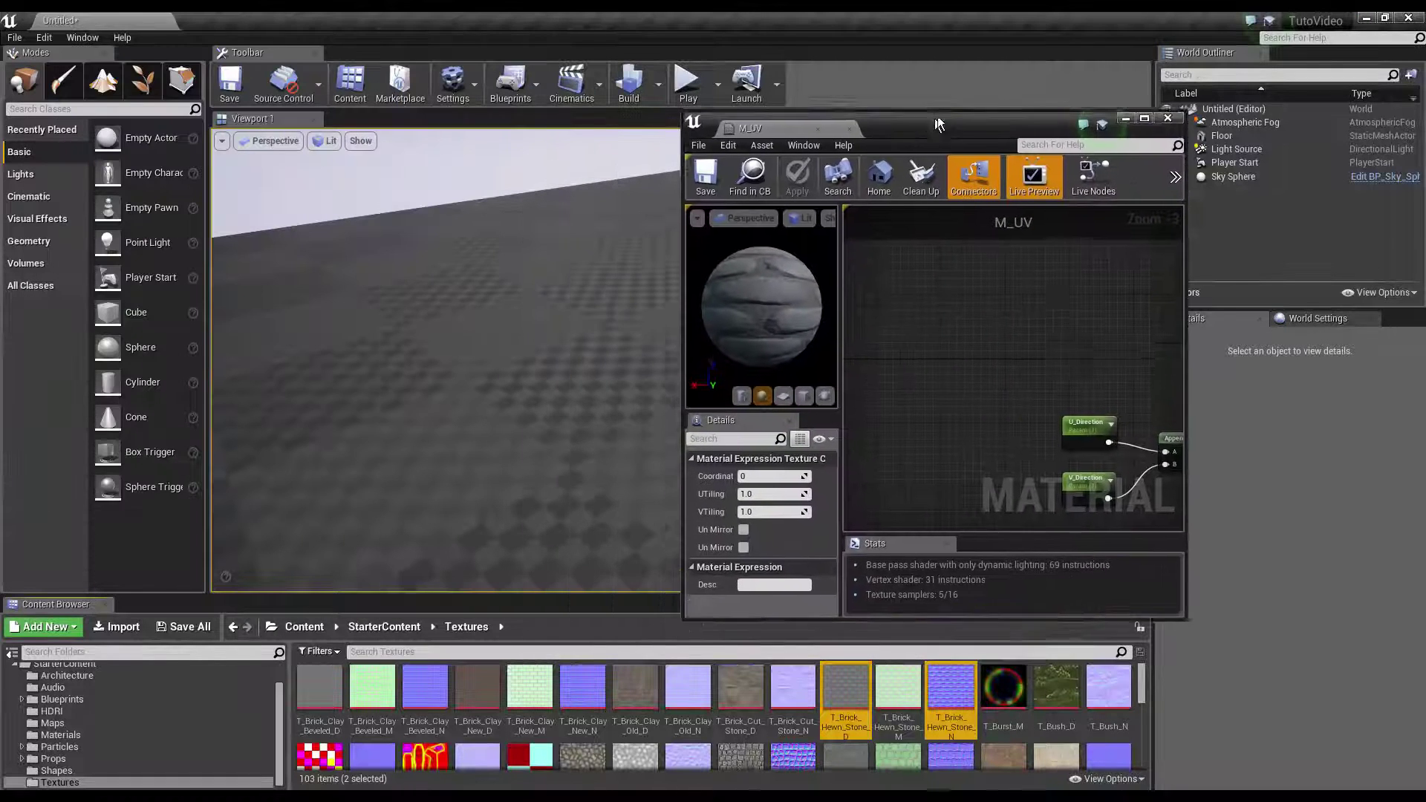
click(774, 160)
click(382, 706)
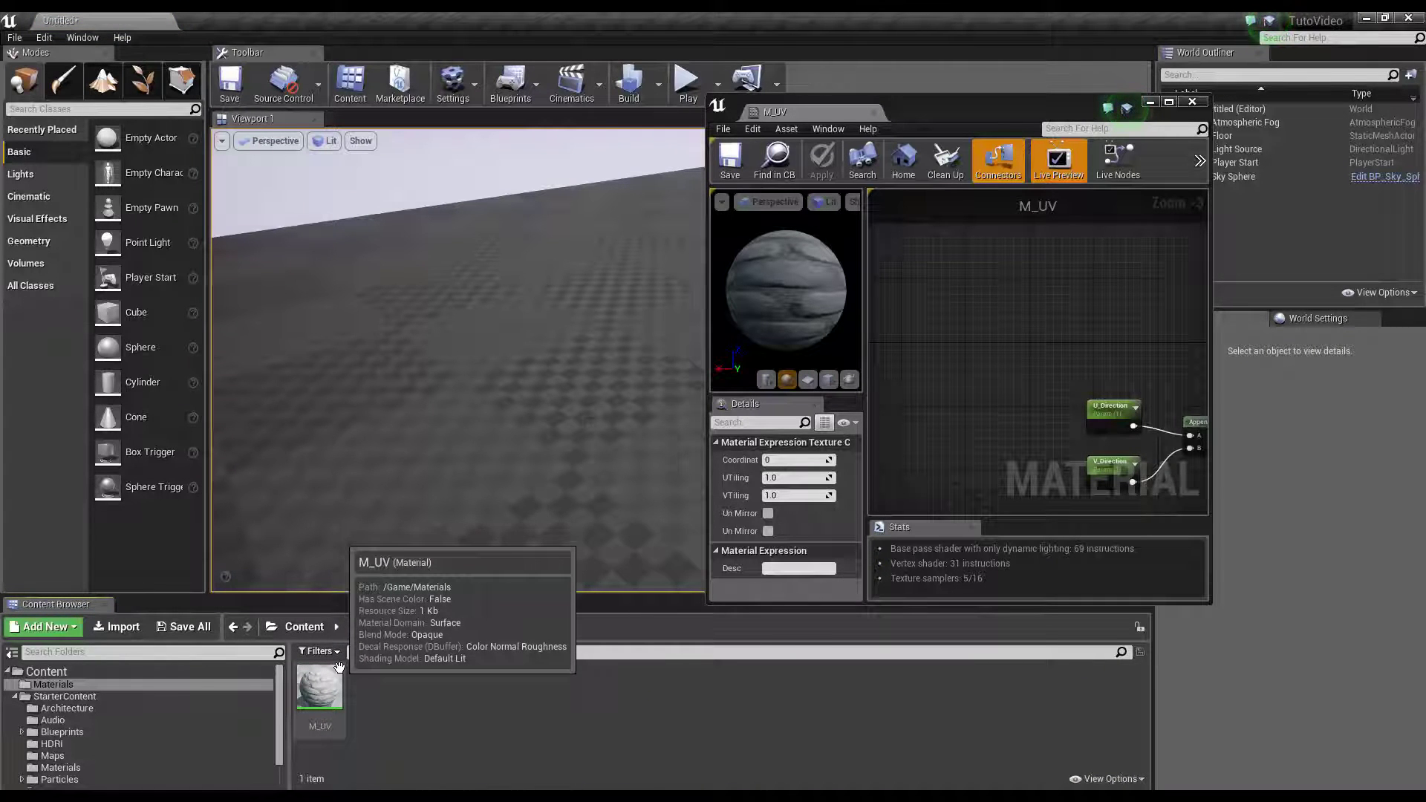
right_click(328, 702)
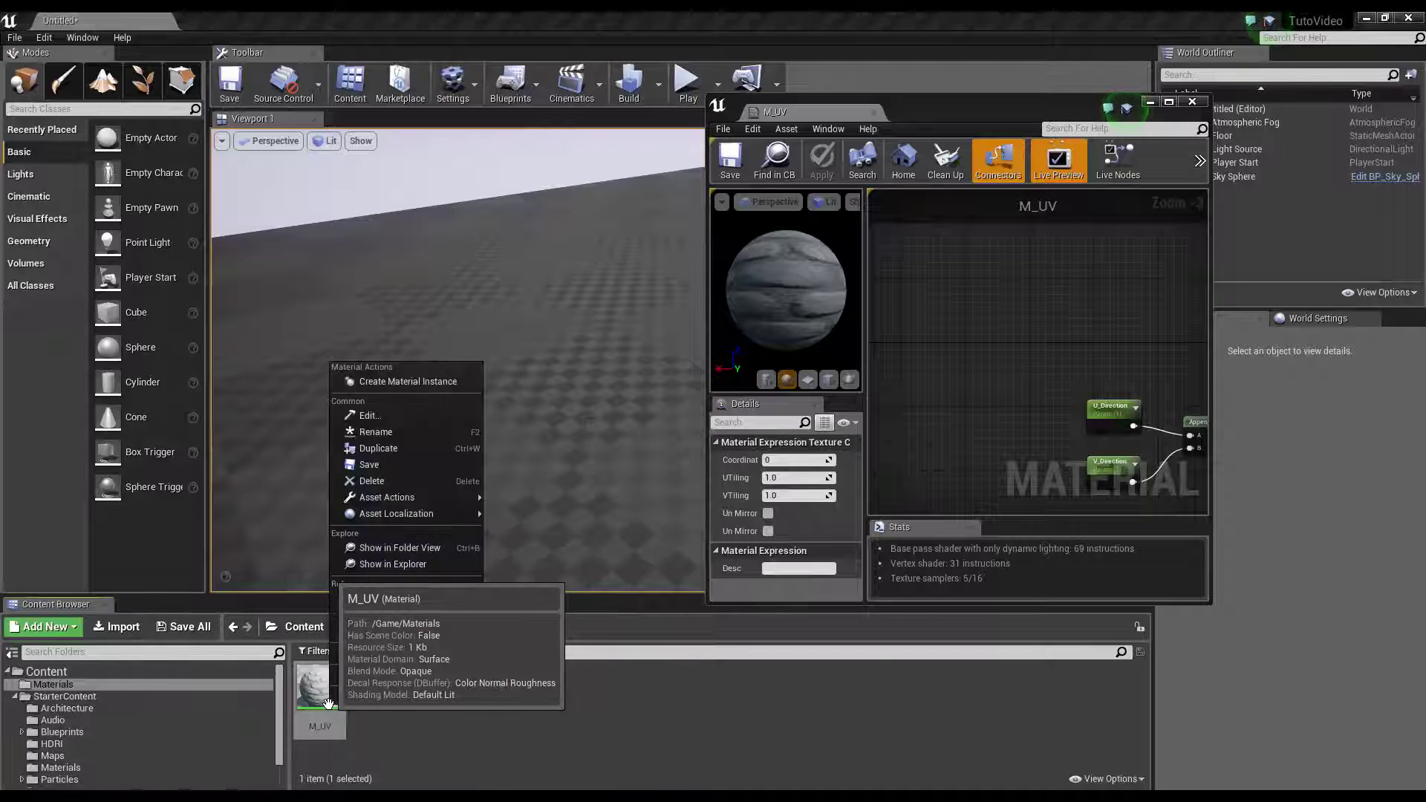
click(373, 384)
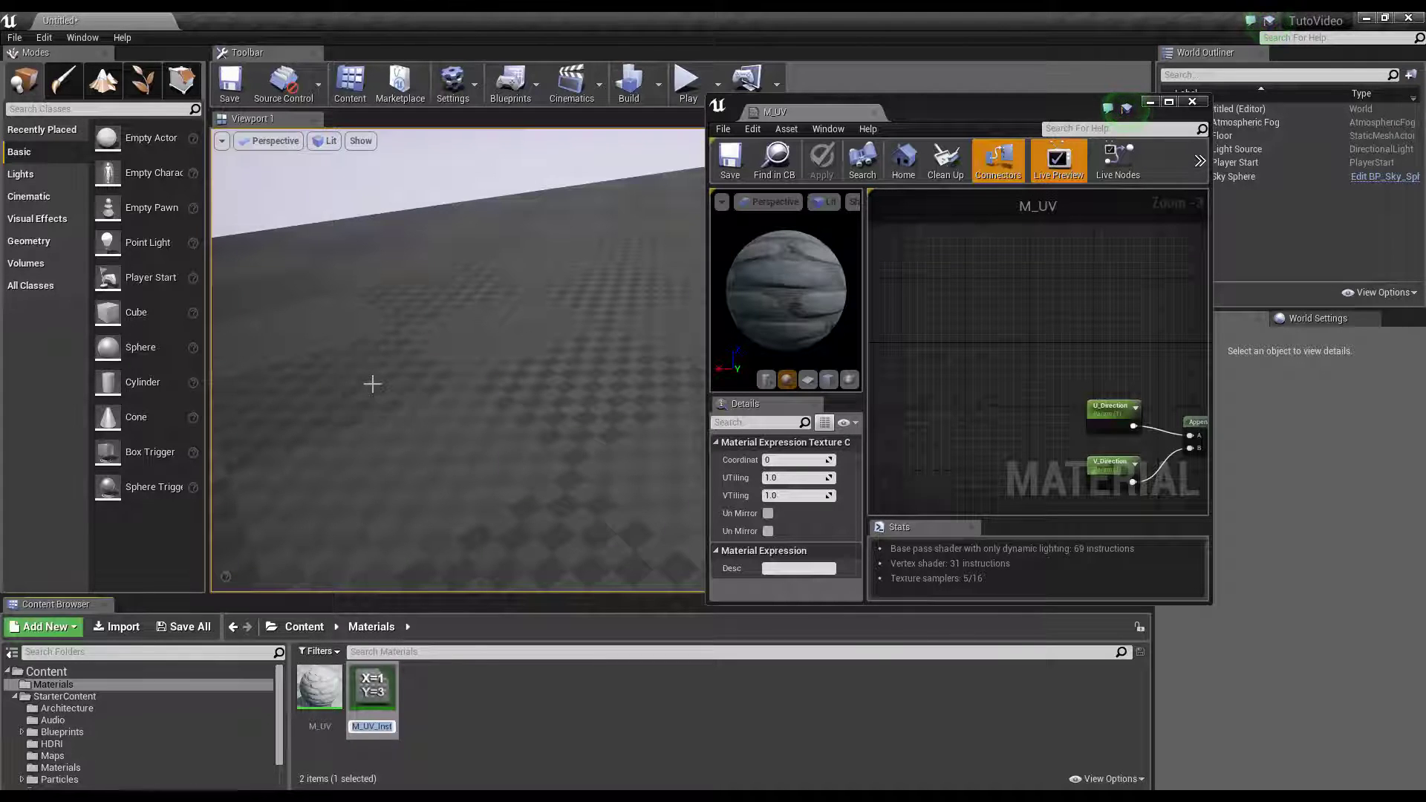
key(Return)
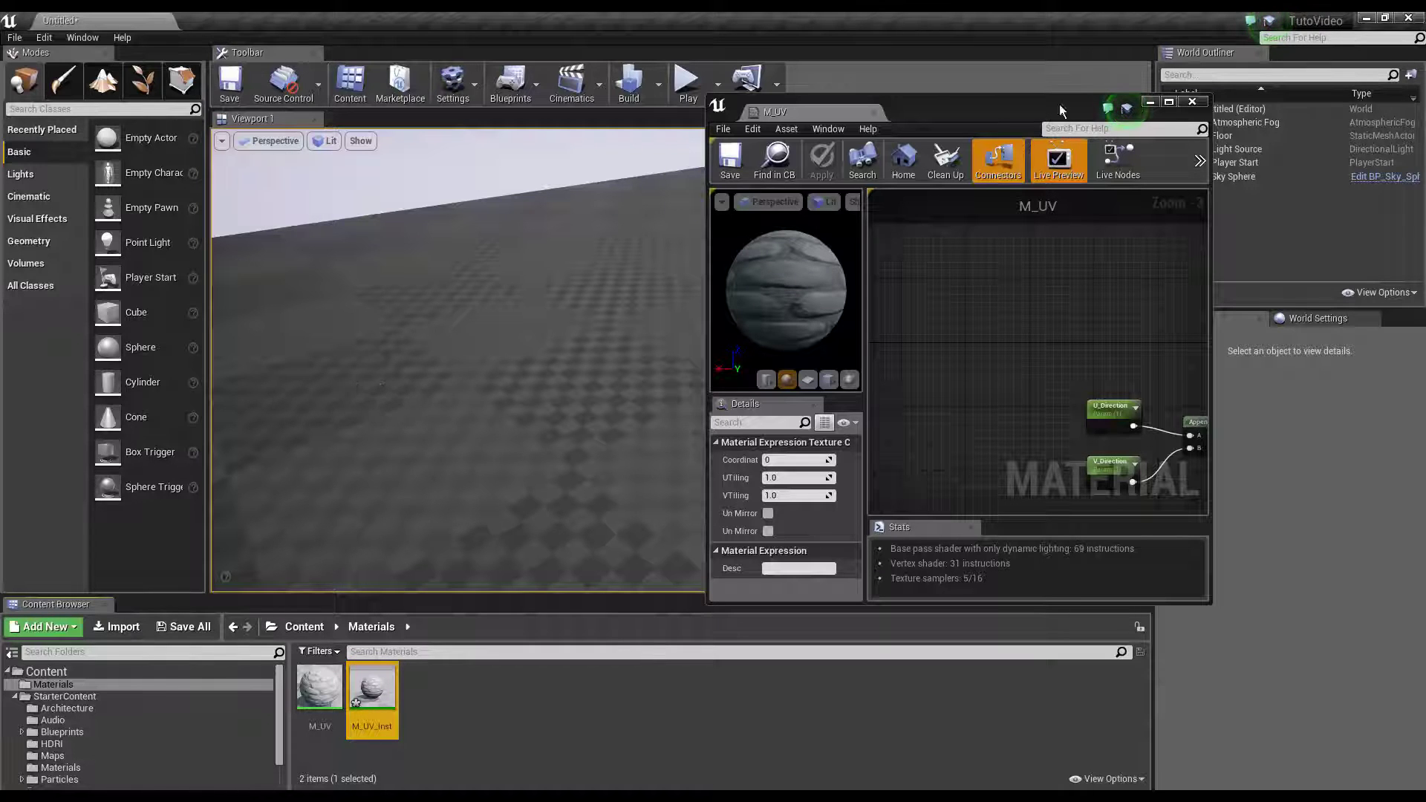
Drop M_UV_Inst onto the Floor's Element 0 material slot, then deselect the floor
click(1151, 104)
click(757, 458)
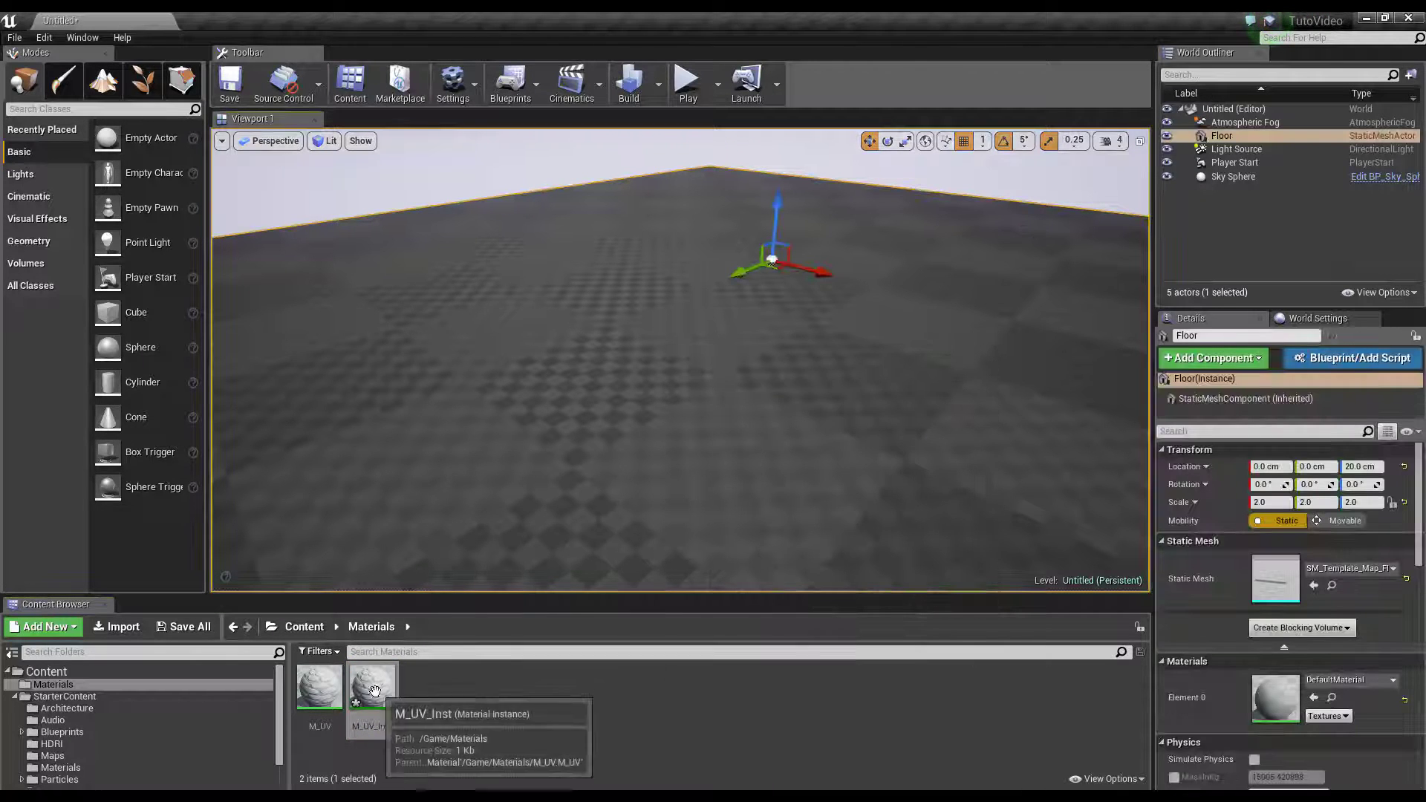
mouse_move(371, 687)
mouse_down()
mouse_move(495, 602)
mouse_move(1244, 692)
mouse_up()
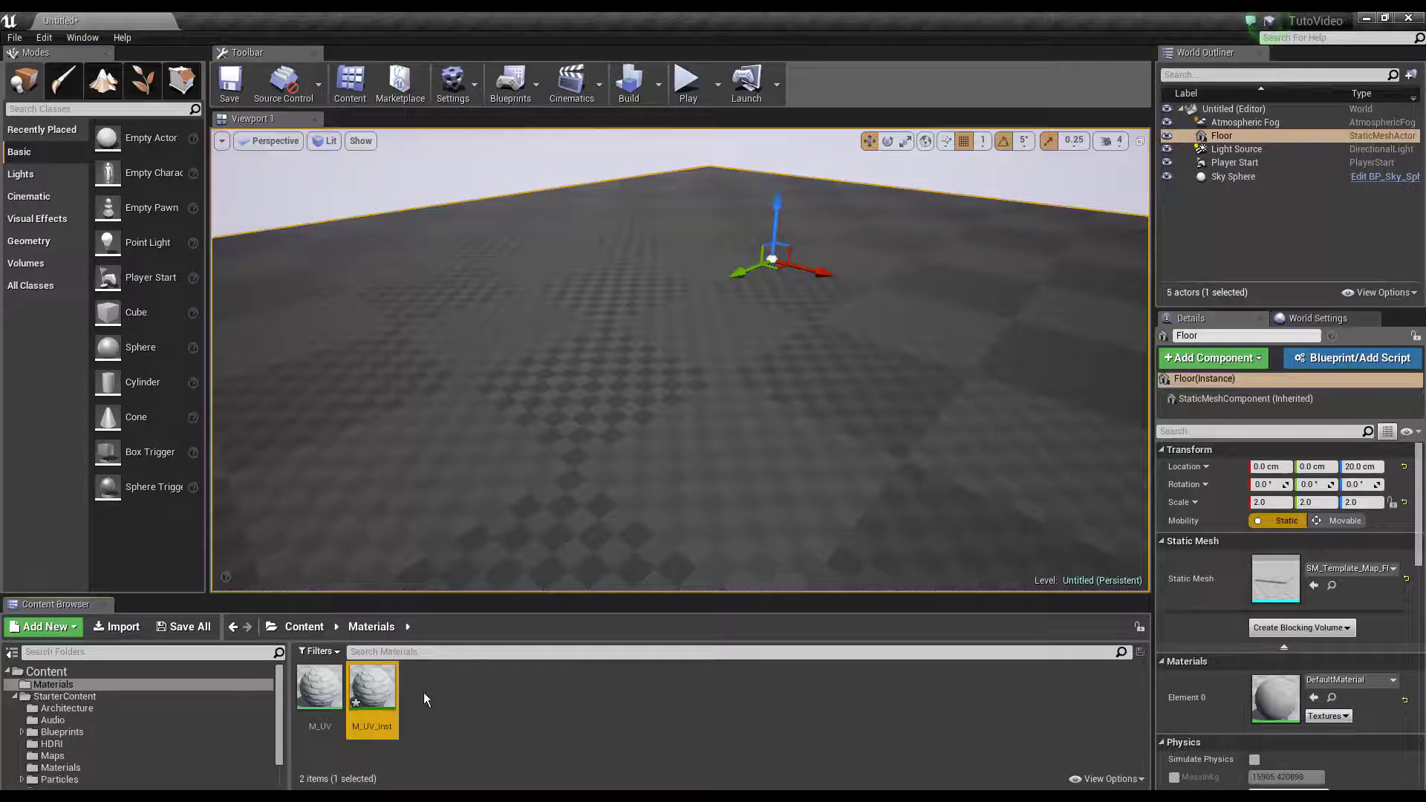
mouse_move(371, 687)
mouse_down()
mouse_move(571, 507)
mouse_move(1044, 445)
mouse_up()
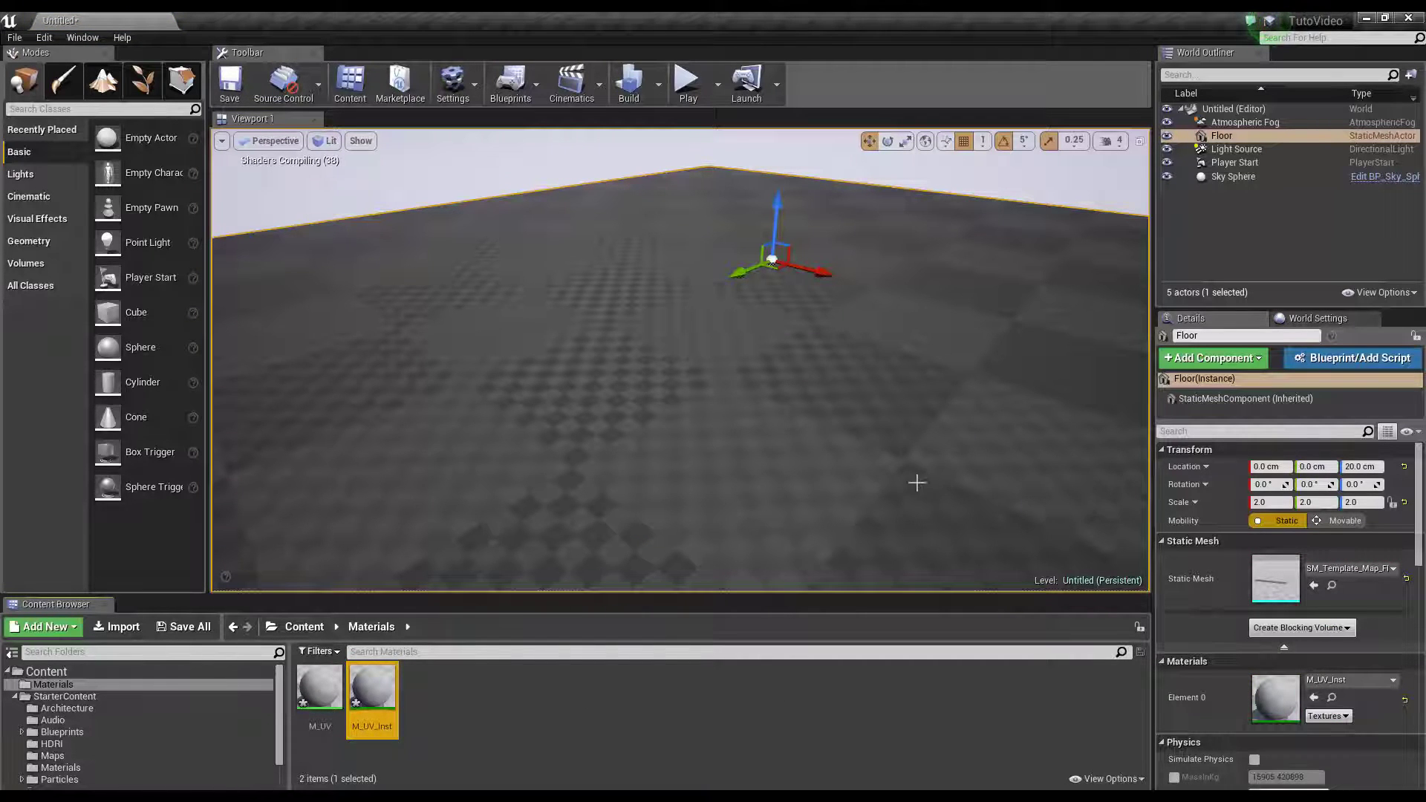
mouse_move(917, 483)
right_down()
mouse_move(958, 498)
mouse_move(948, 505)
right_up()
key(Escape)
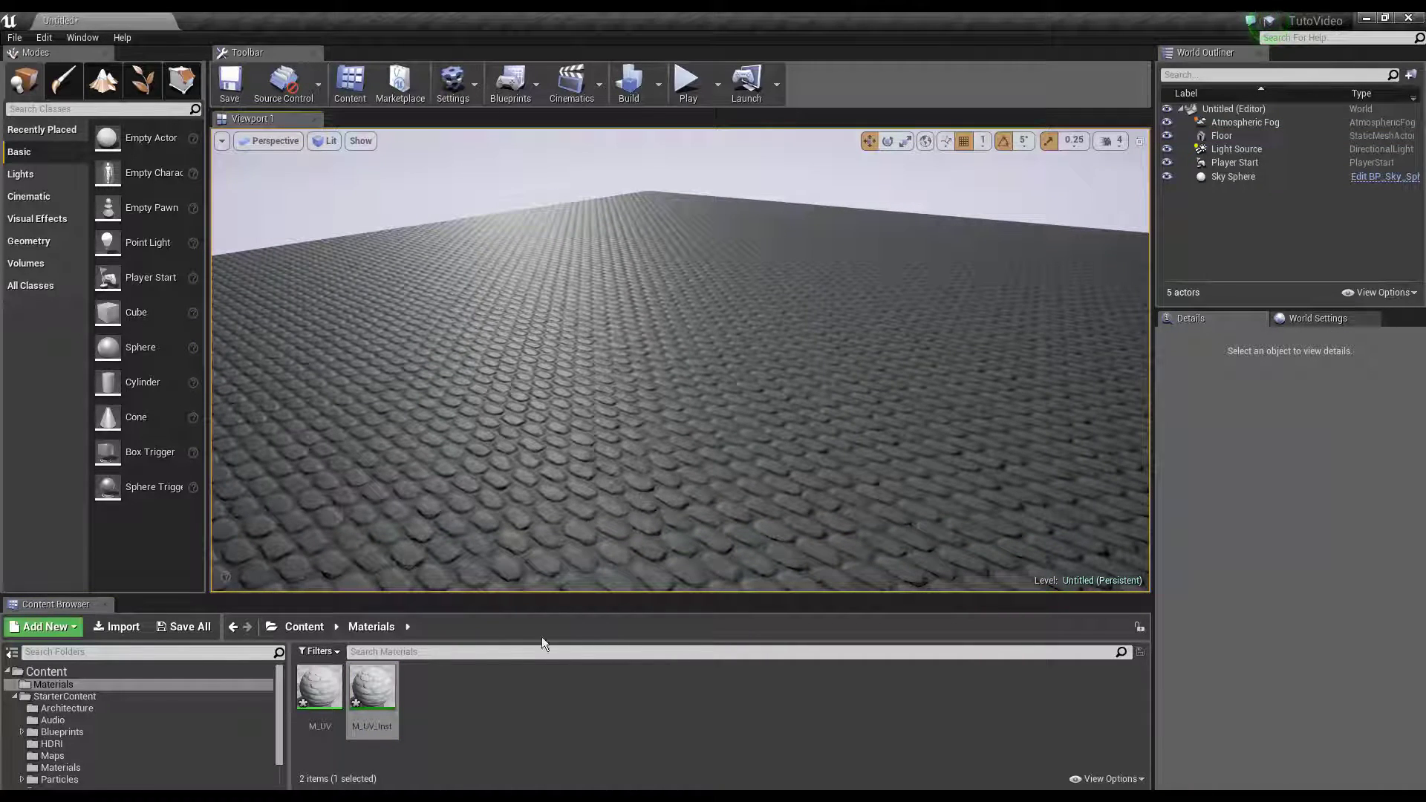
Open M_UV_Inst beside the viewport and tick its U_Direction and V_Direction overrides
double_click(374, 690)
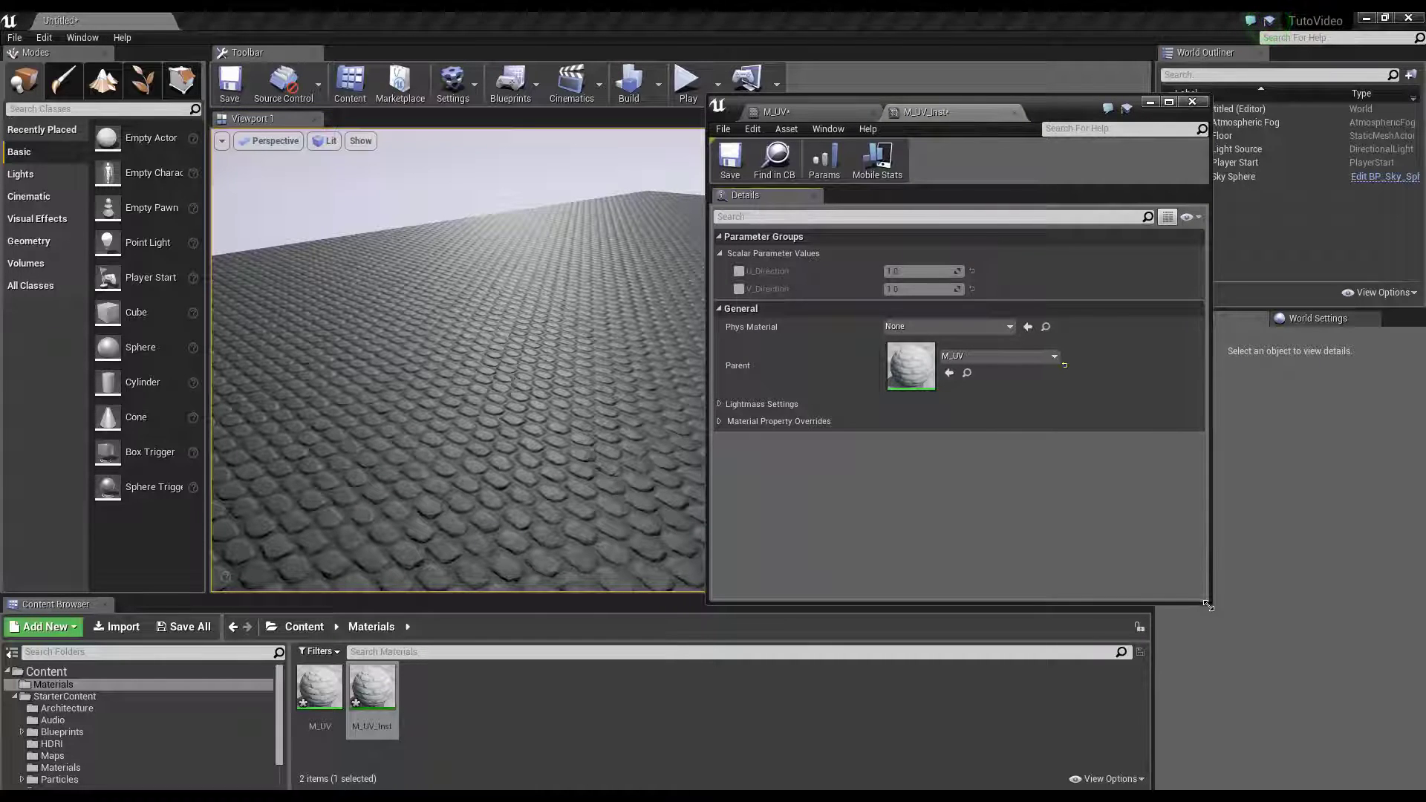
drag(1209, 603, 1118, 686)
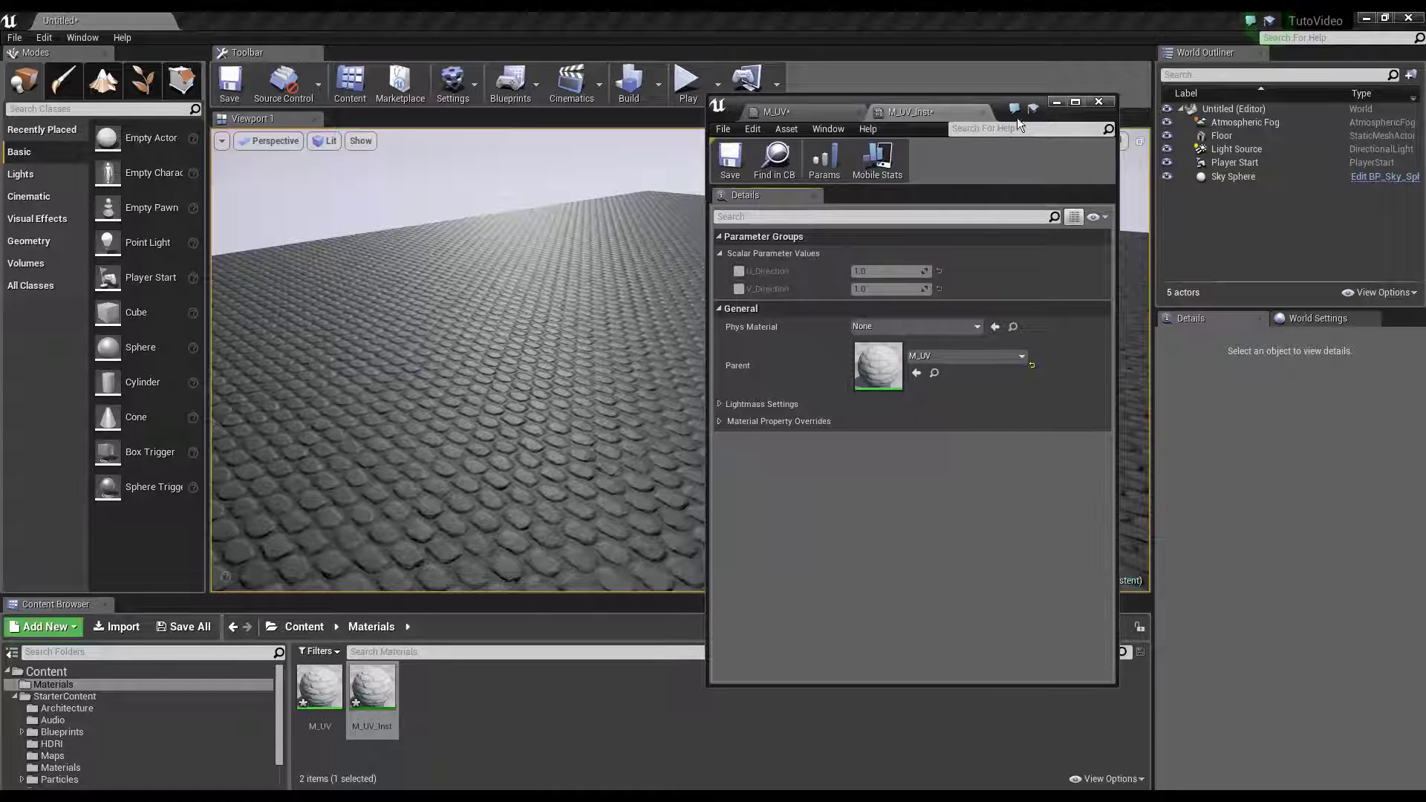
drag(986, 114, 1293, 120)
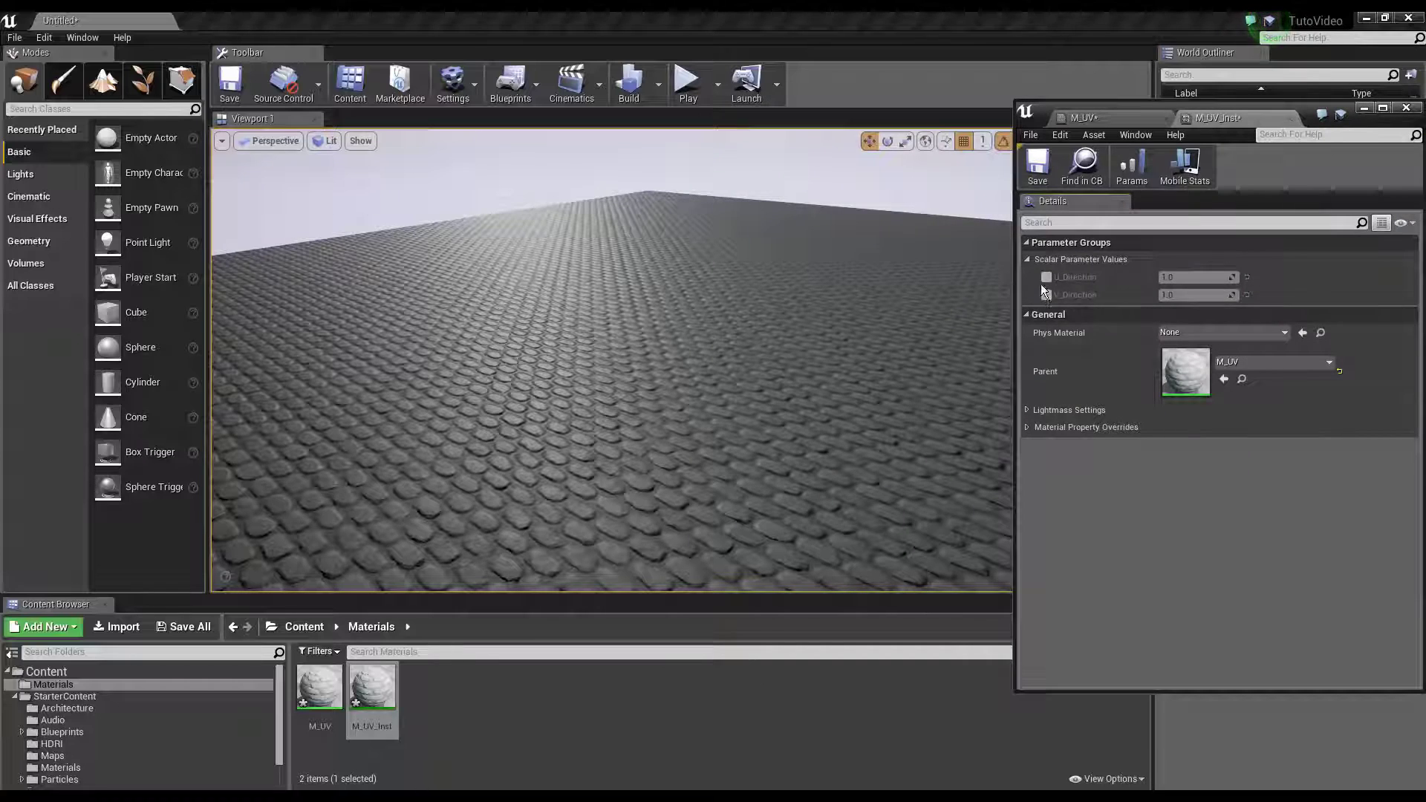
click(1047, 277)
click(1046, 294)
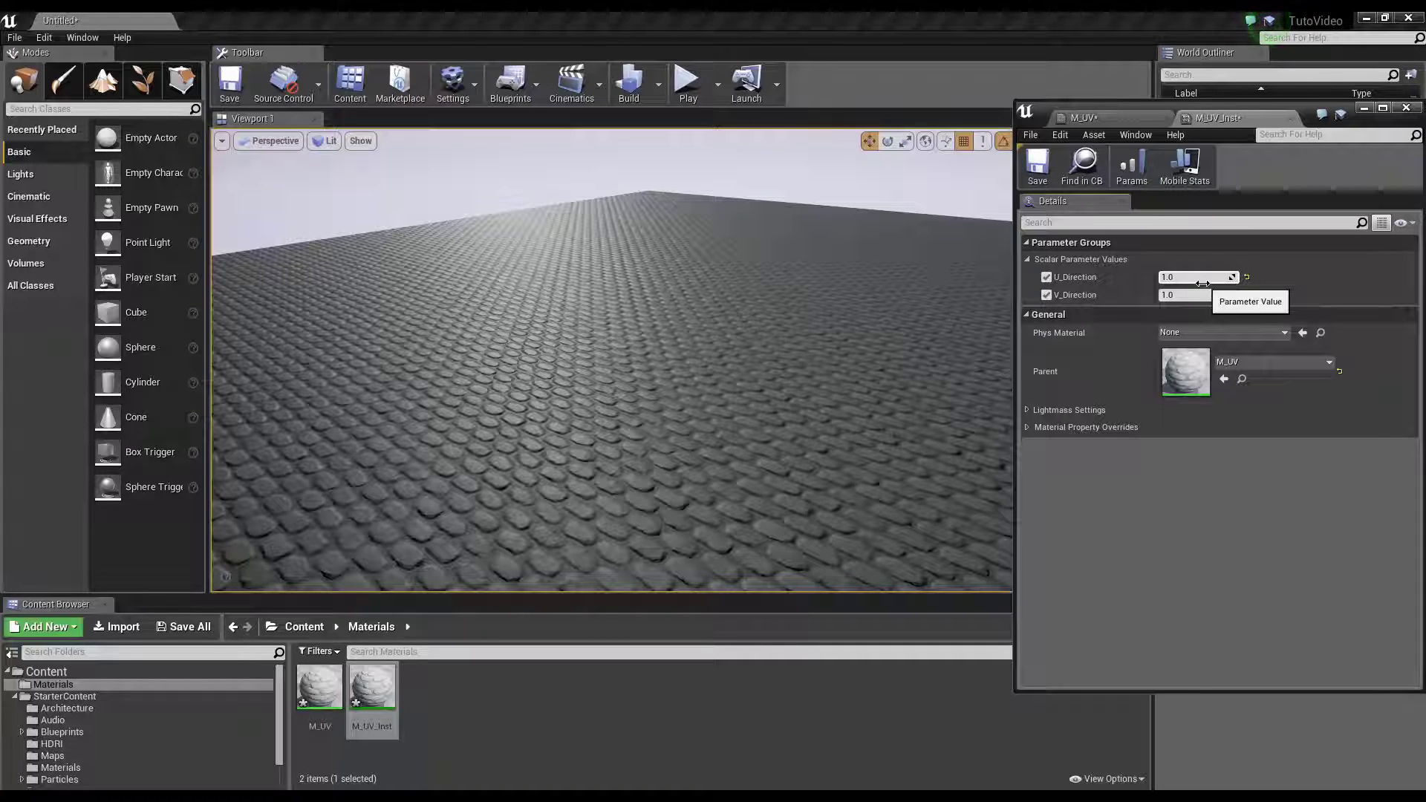
Drag U_Direction up to 2.538347 and V_Direction to 2.076323, inspecting the floor tiling
drag(1200, 277, 1262, 277)
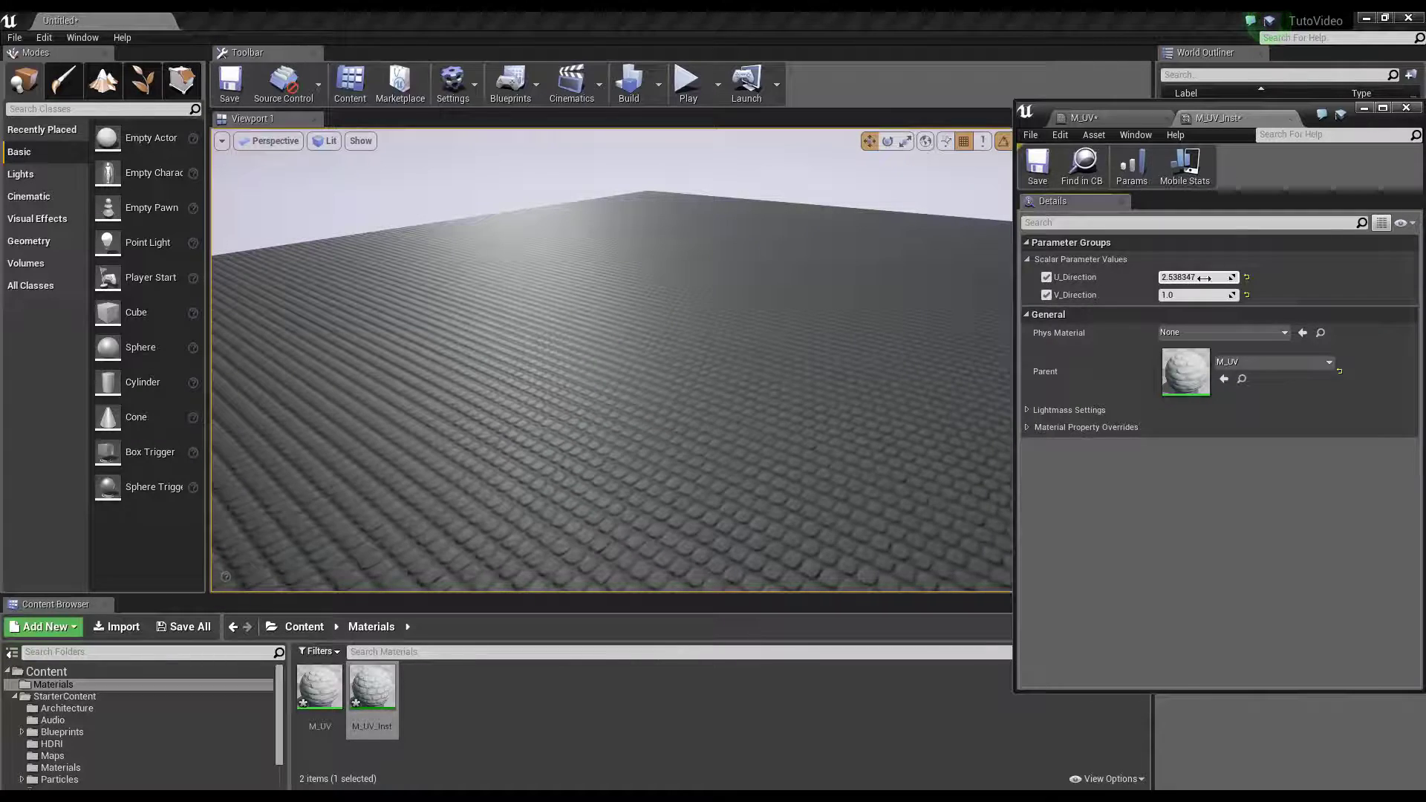
right_drag(995, 349, 817, 416)
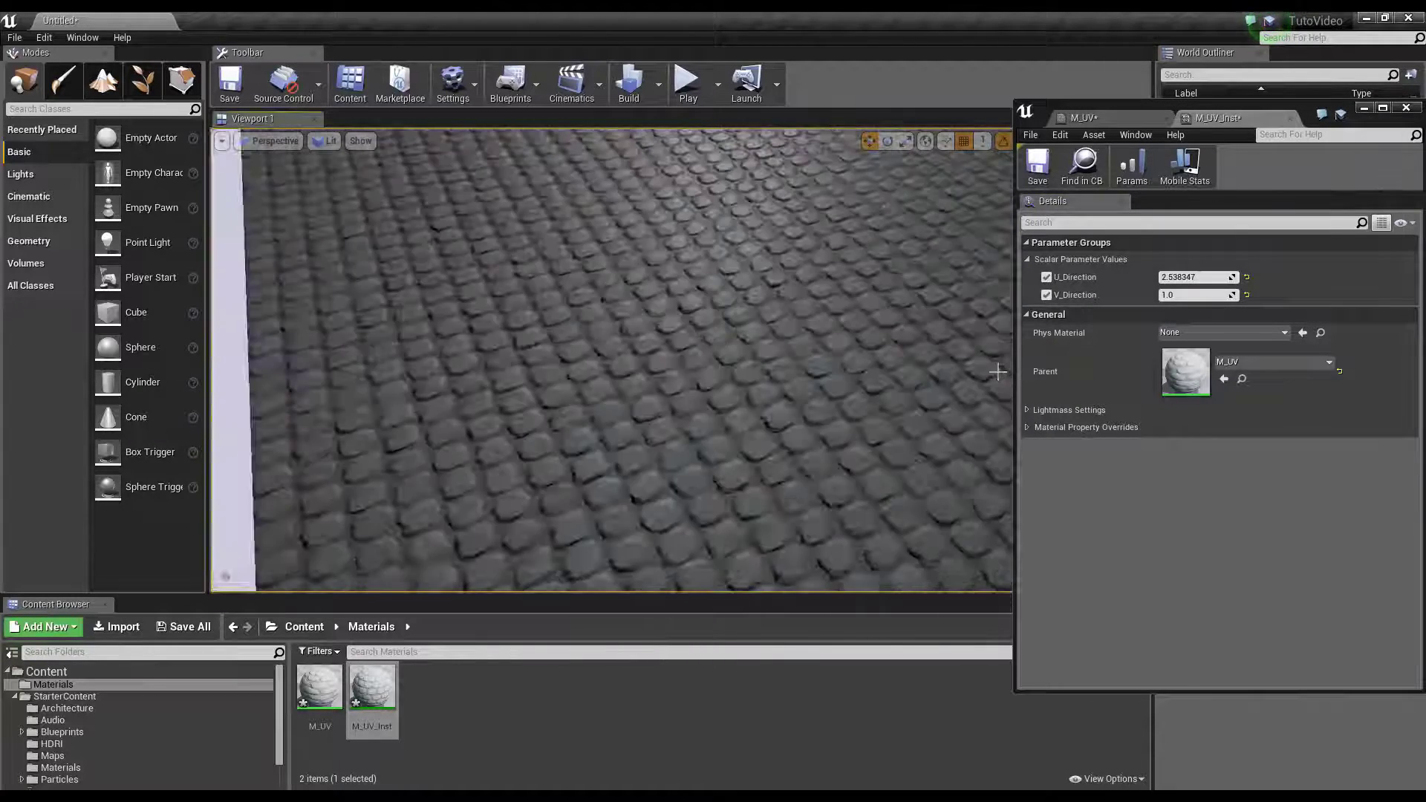
right_drag(994, 366, 994, 349)
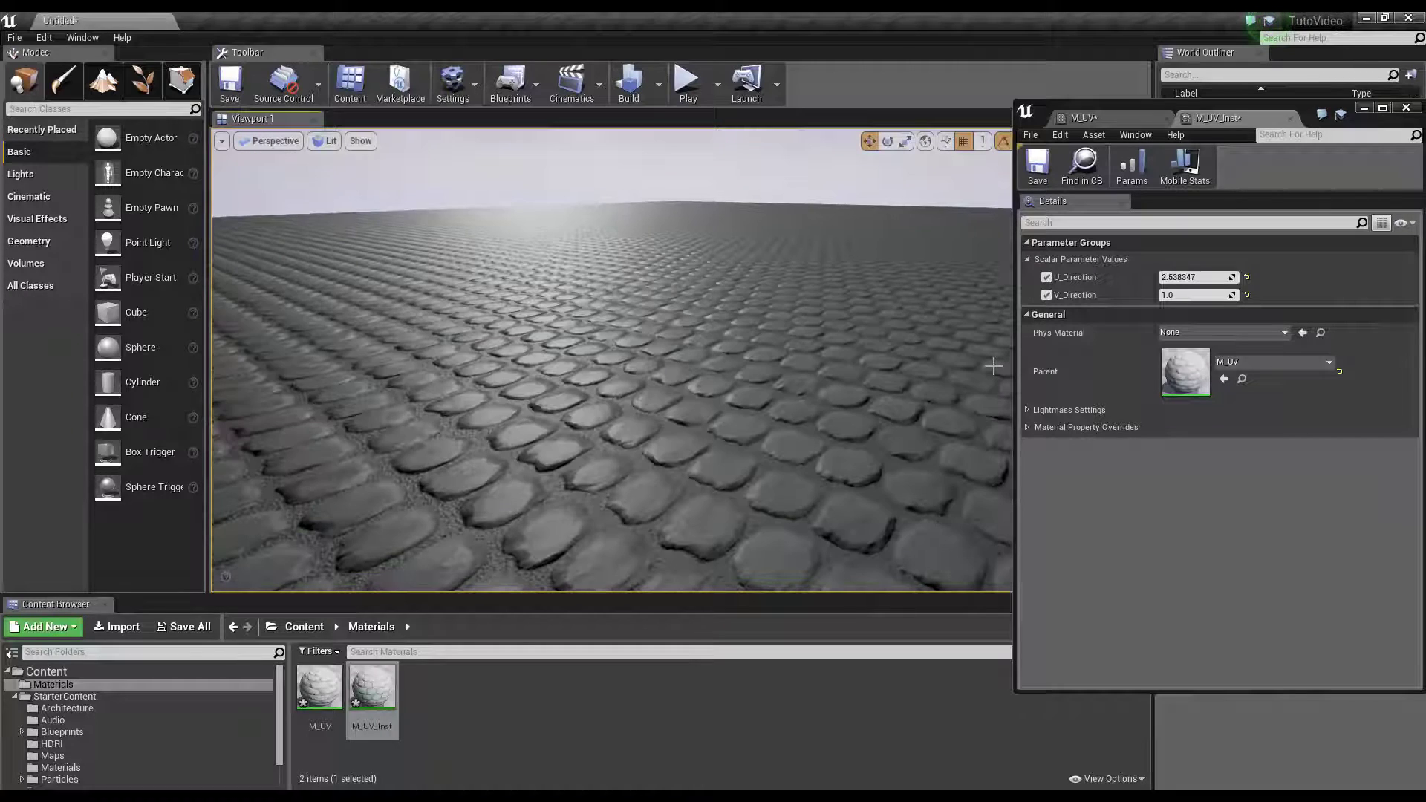
scroll(993, 365, down, 2)
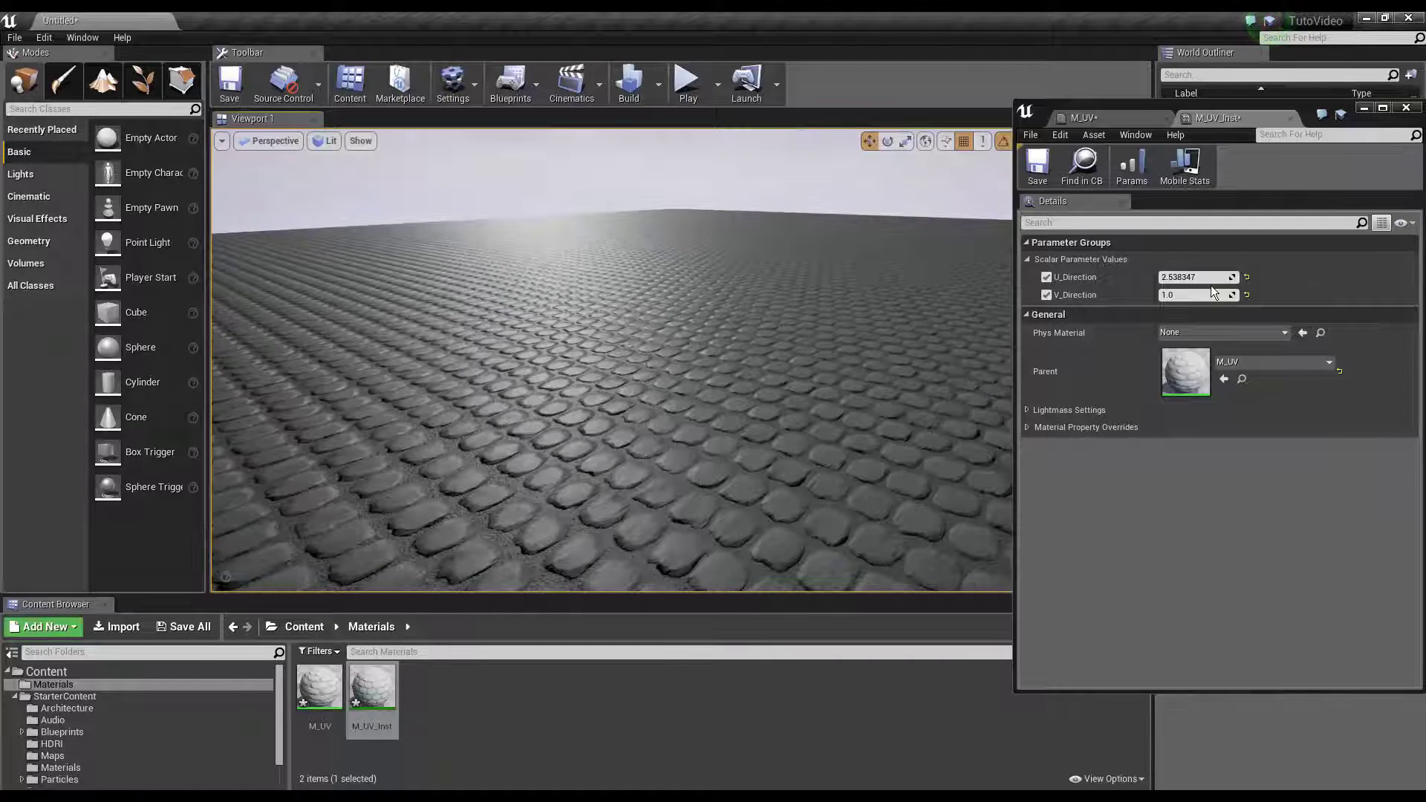
mouse_move(1211, 290)
mouse_down()
mouse_move(1262, 290)
mouse_move(1233, 294)
mouse_up()
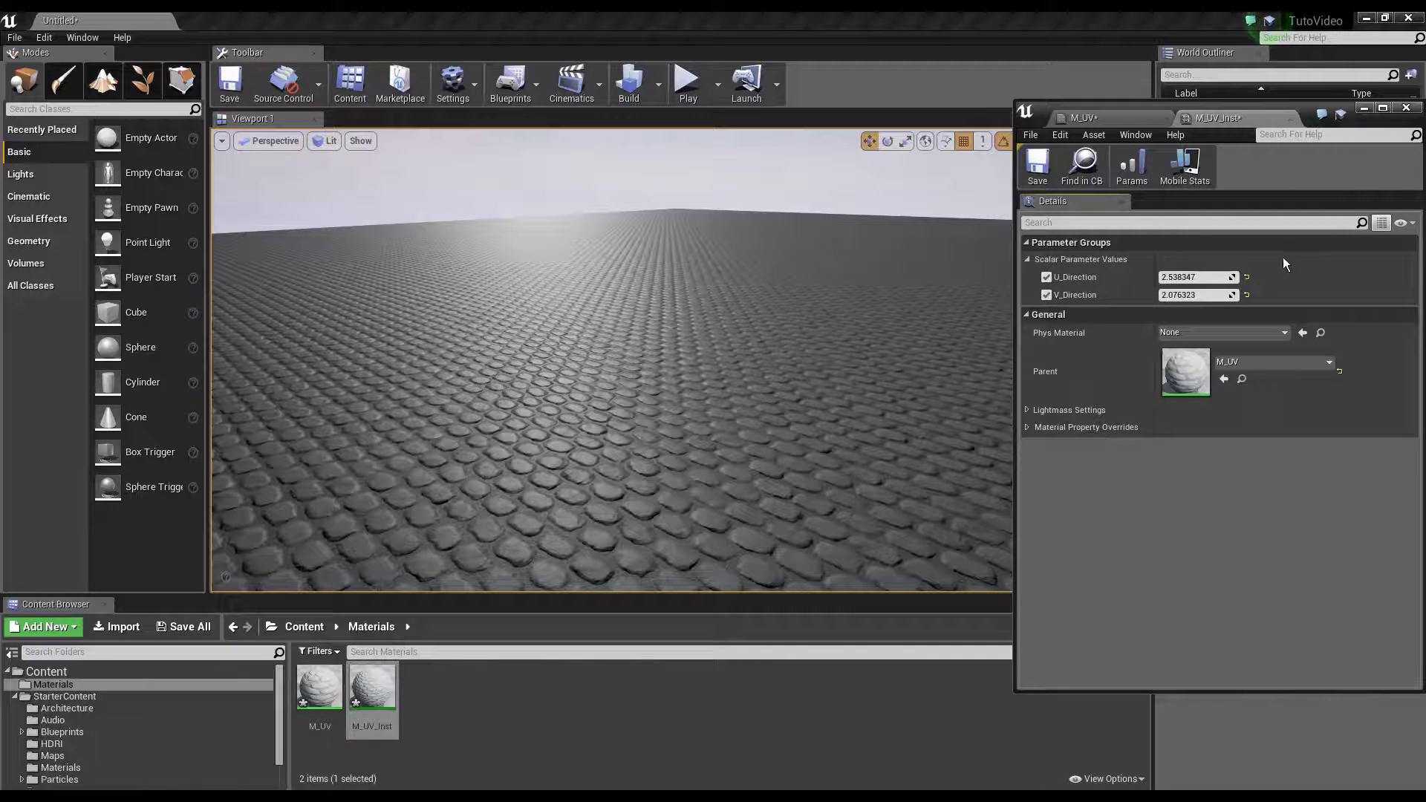
Try U_Direction at 1 then 2 and V_Direction at 2, viewing more floor
click(1193, 273)
text(1)
key(Return)
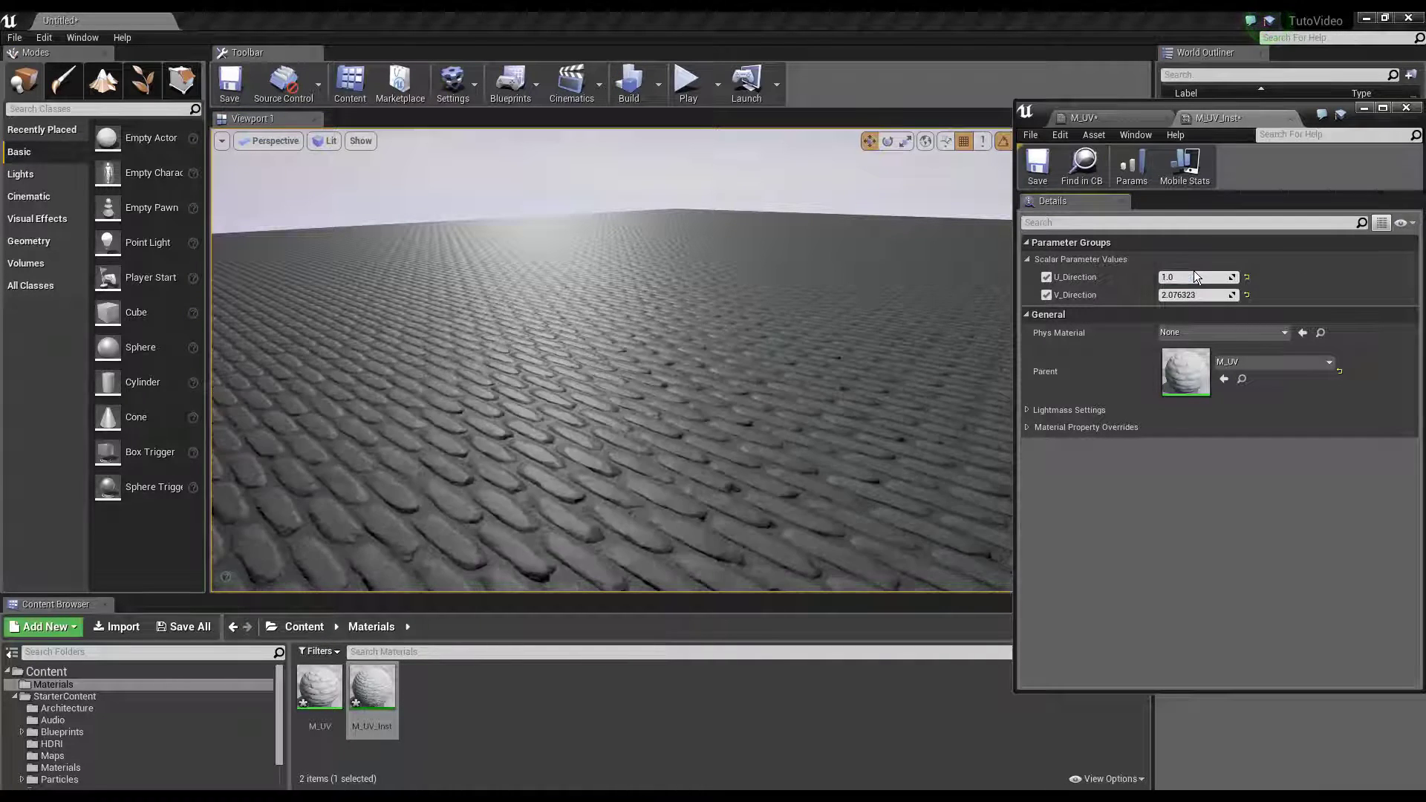
click(1182, 276)
text(2)
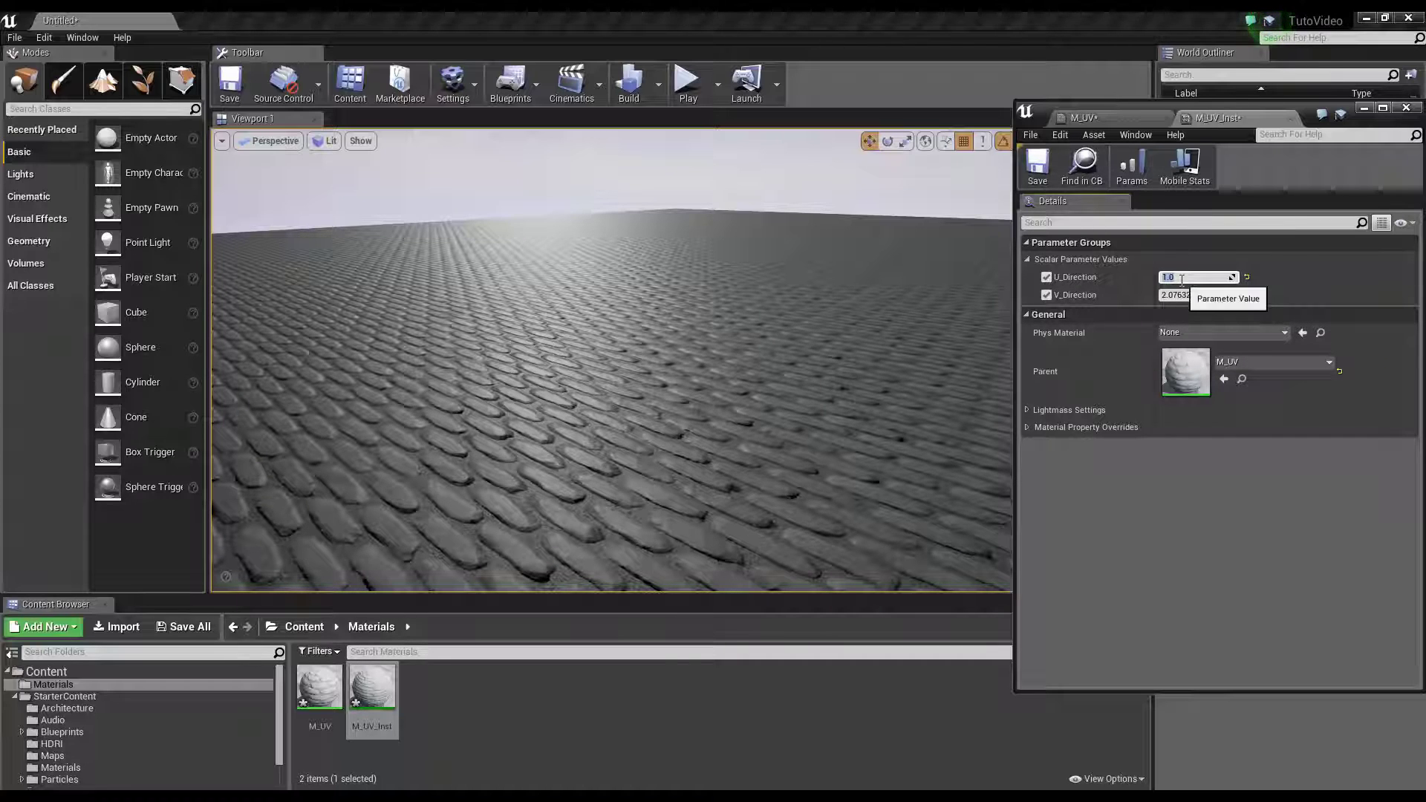
key(Return)
click(1177, 295)
text(2)
key(Return)
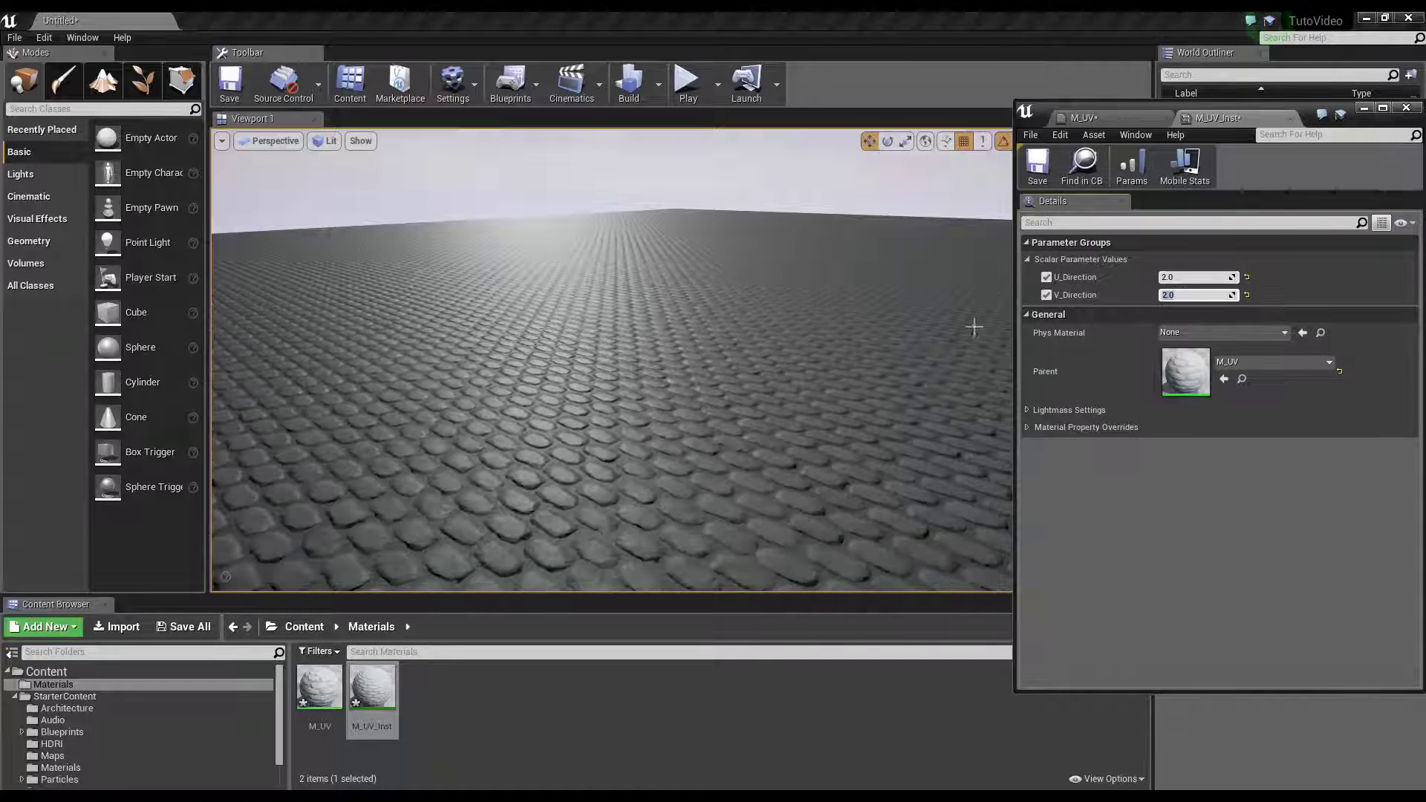
drag(973, 404, 974, 431)
Set V_Direction to 0.1 and bring U_Direction down to about 0.09 for large stones
click(1195, 277)
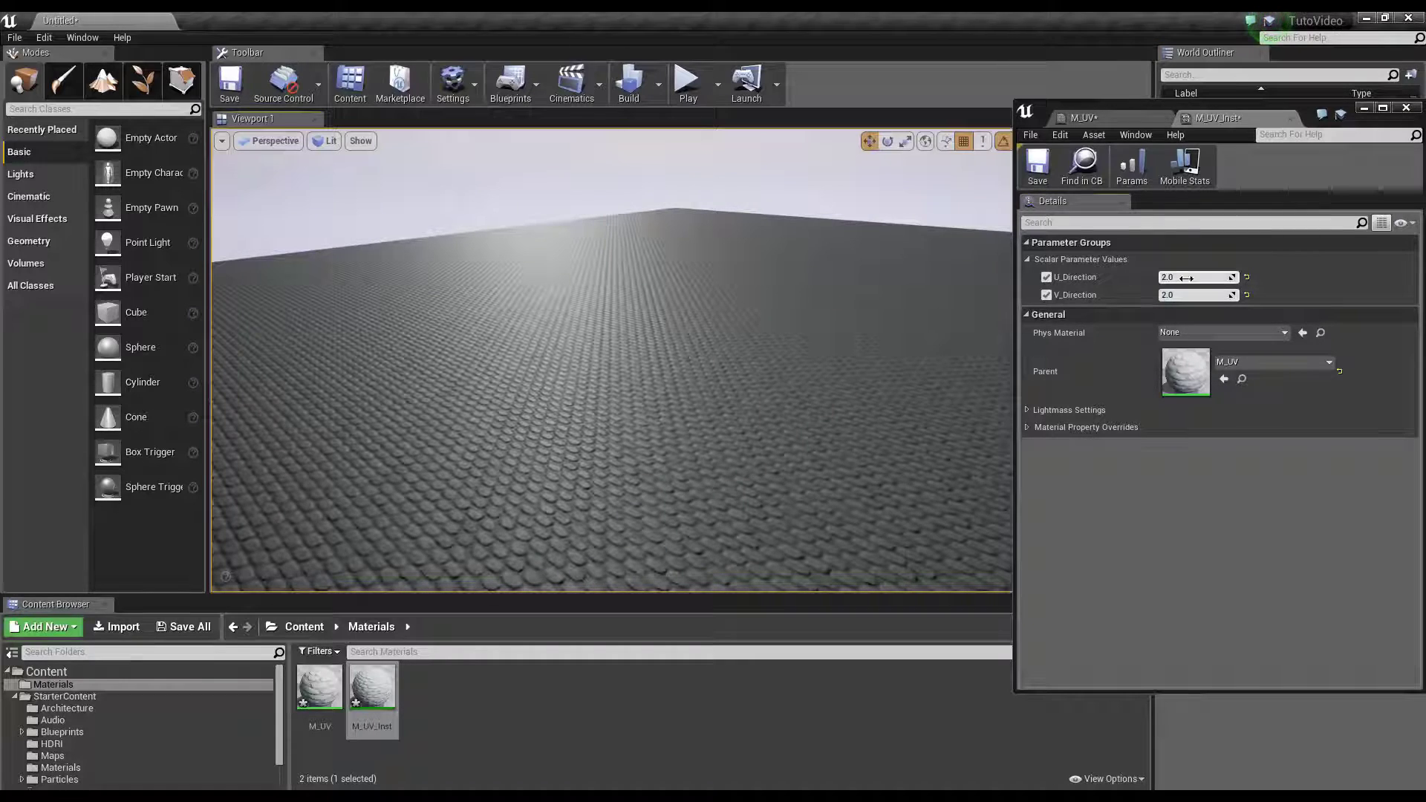
text(1)
key(Return)
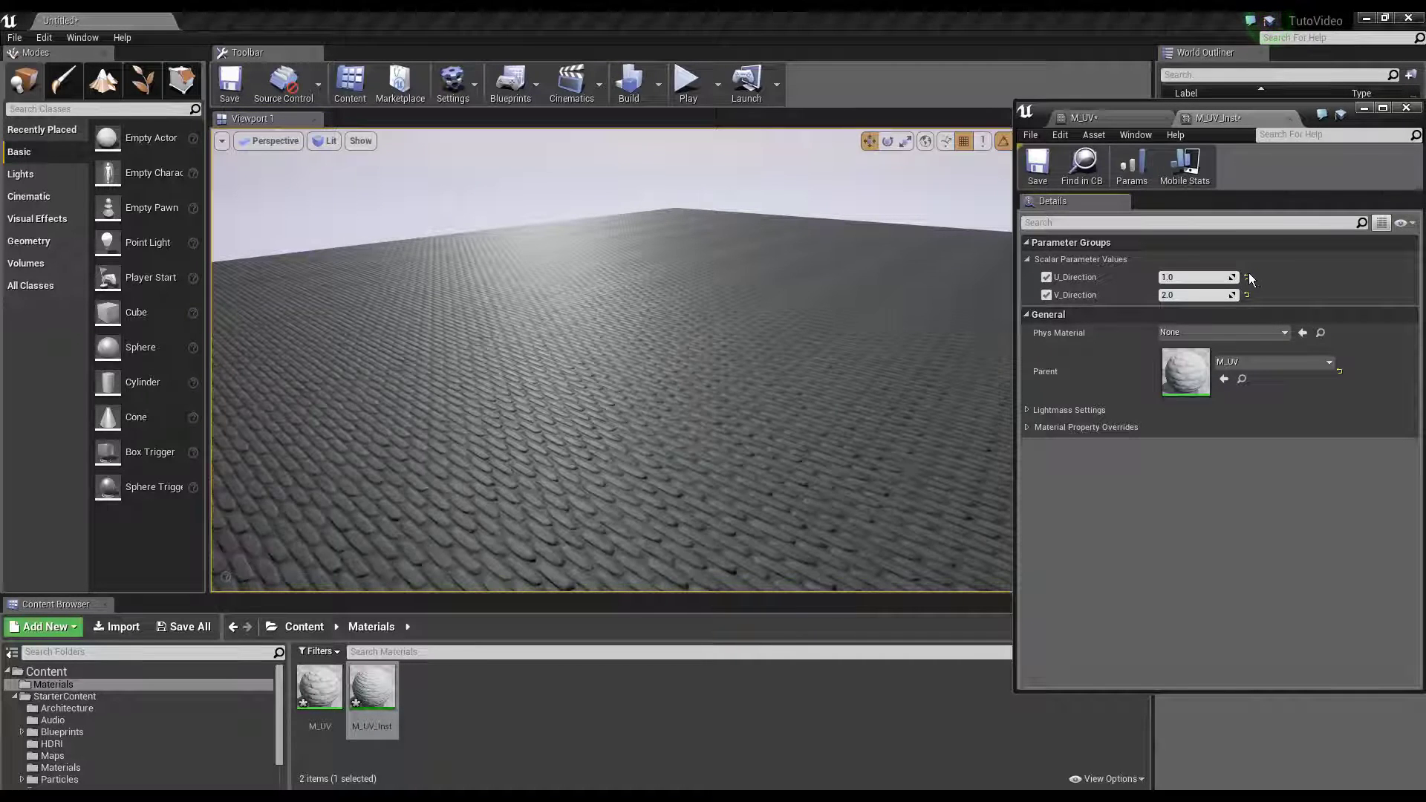
text(0.1)
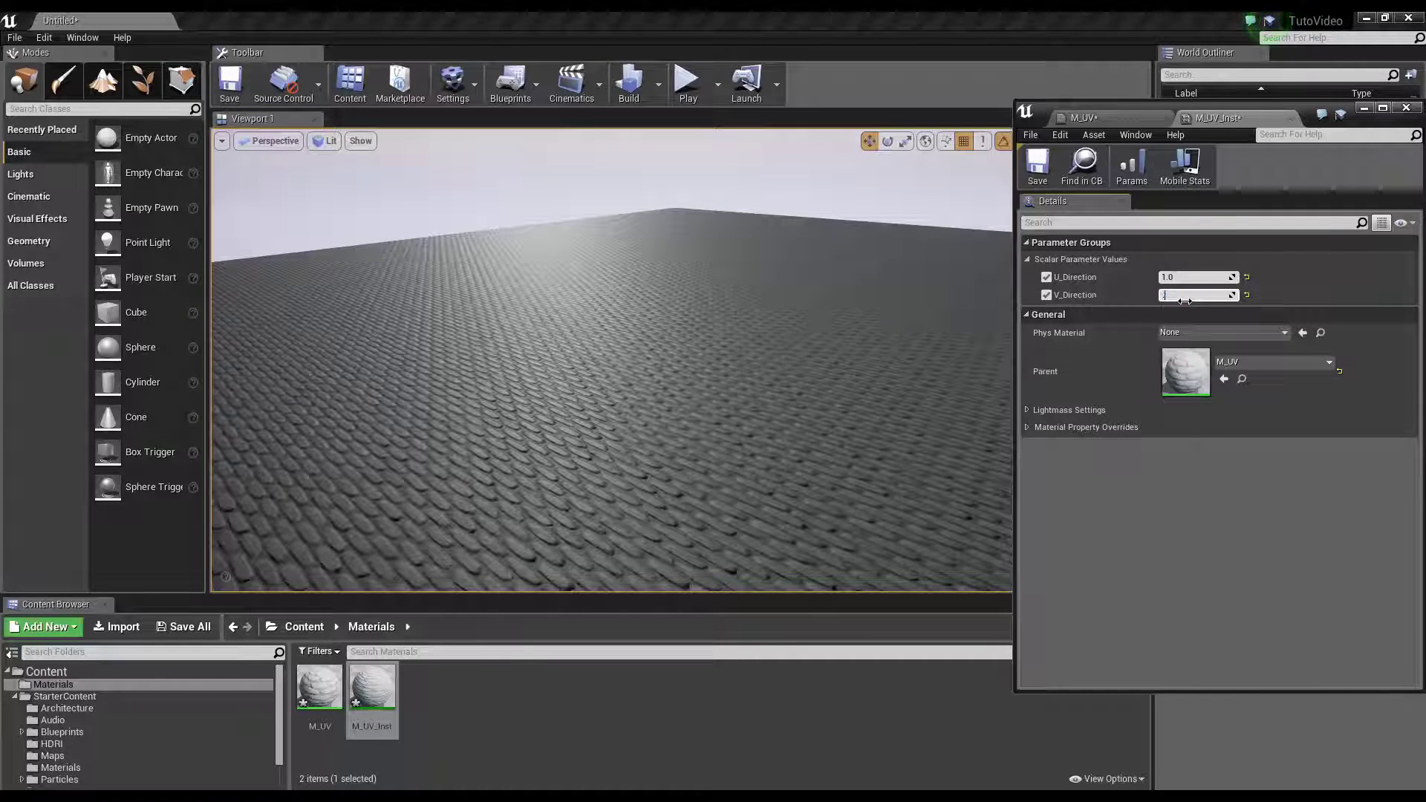
key(Return)
click(1192, 277)
text(0.1)
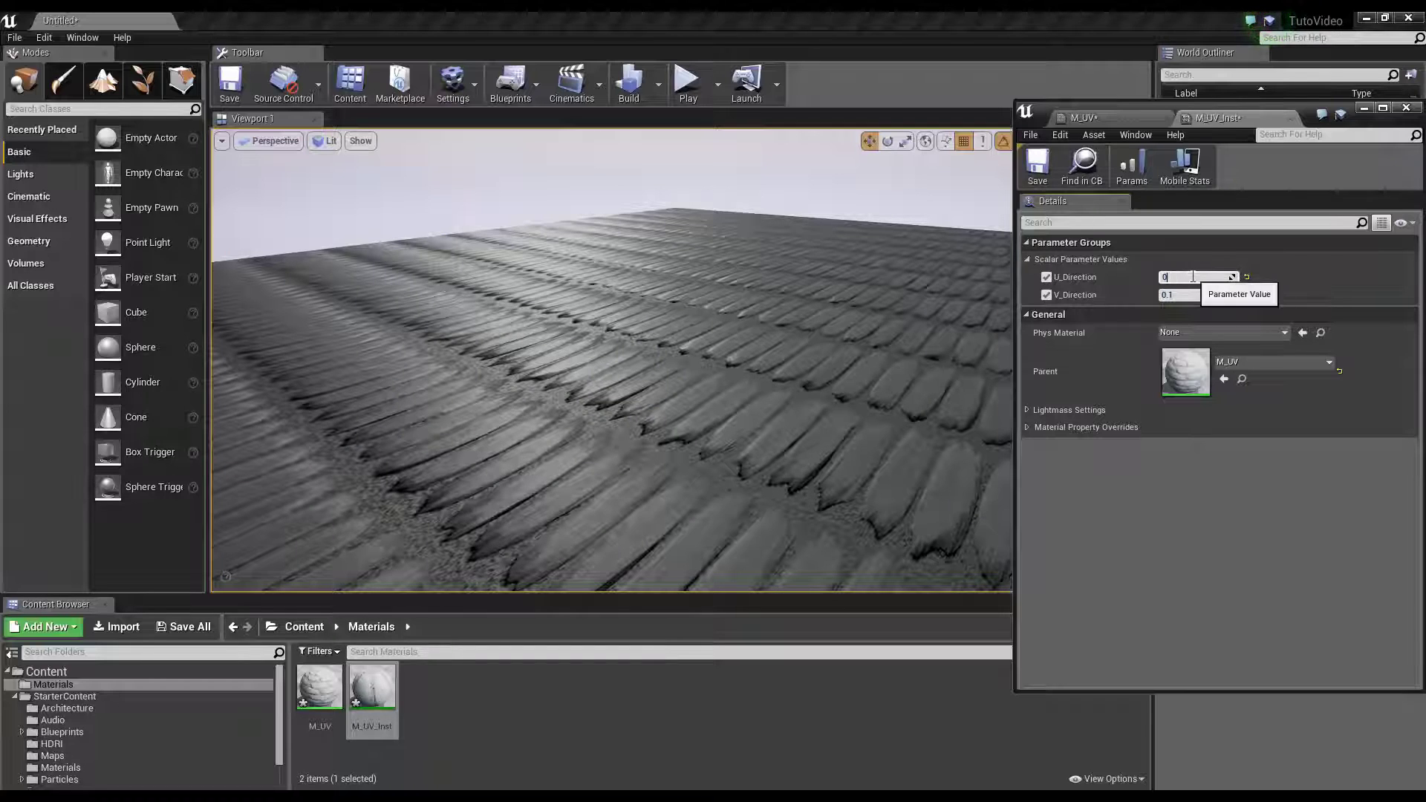
key(Return)
scroll(744, 324, up, 3)
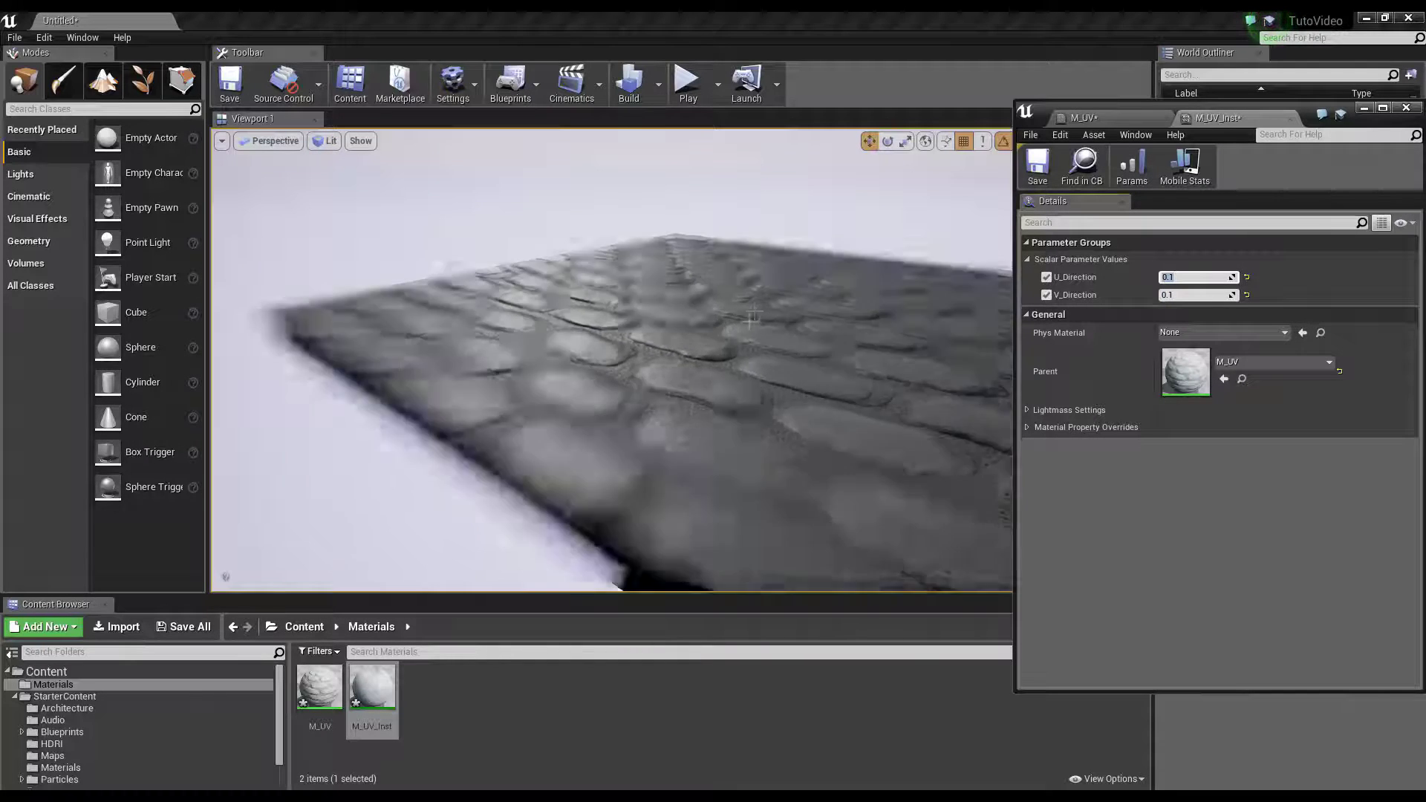
scroll(757, 325, up, 2)
scroll(778, 325, down, 2)
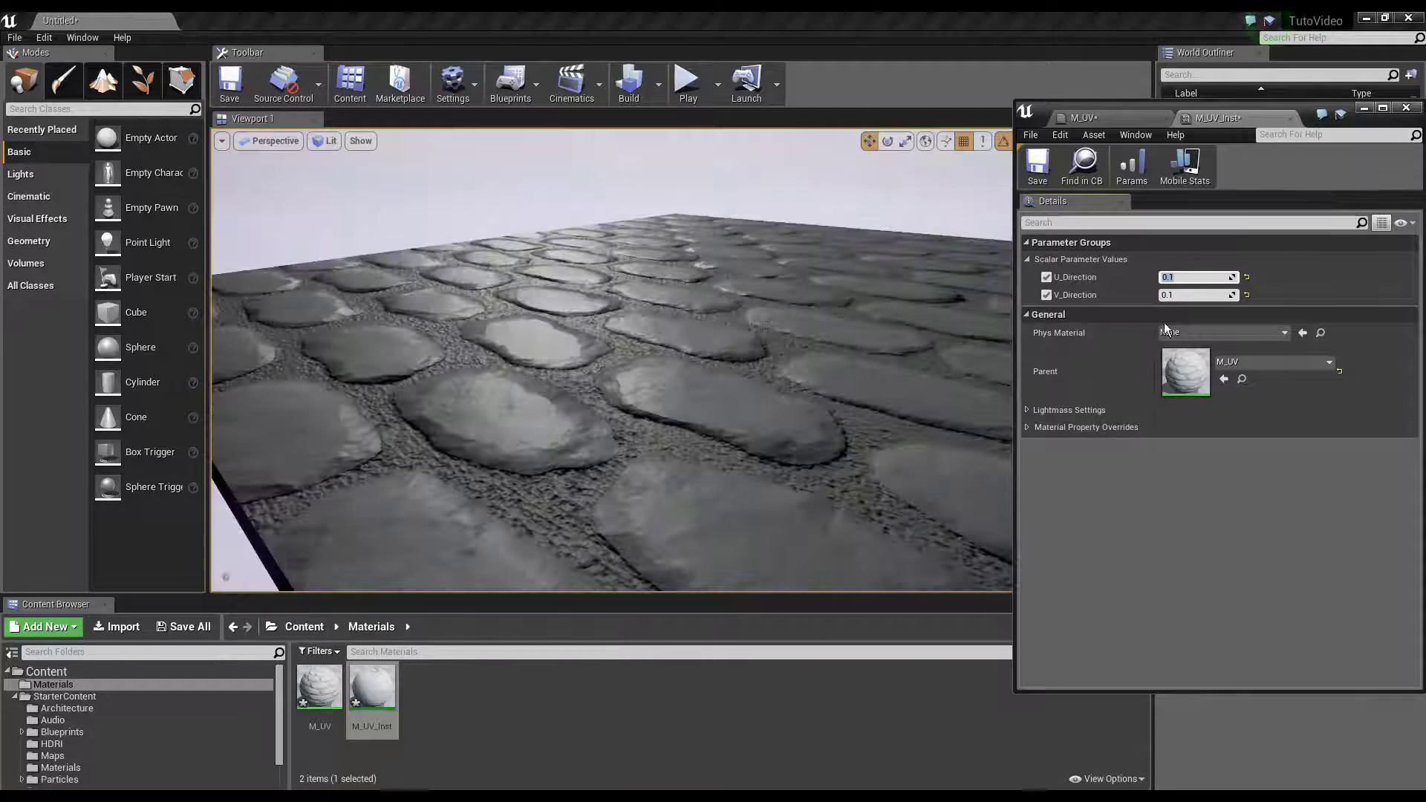
mouse_move(1173, 277)
mouse_down()
mouse_move(1218, 277)
mouse_move(1186, 277)
mouse_up()
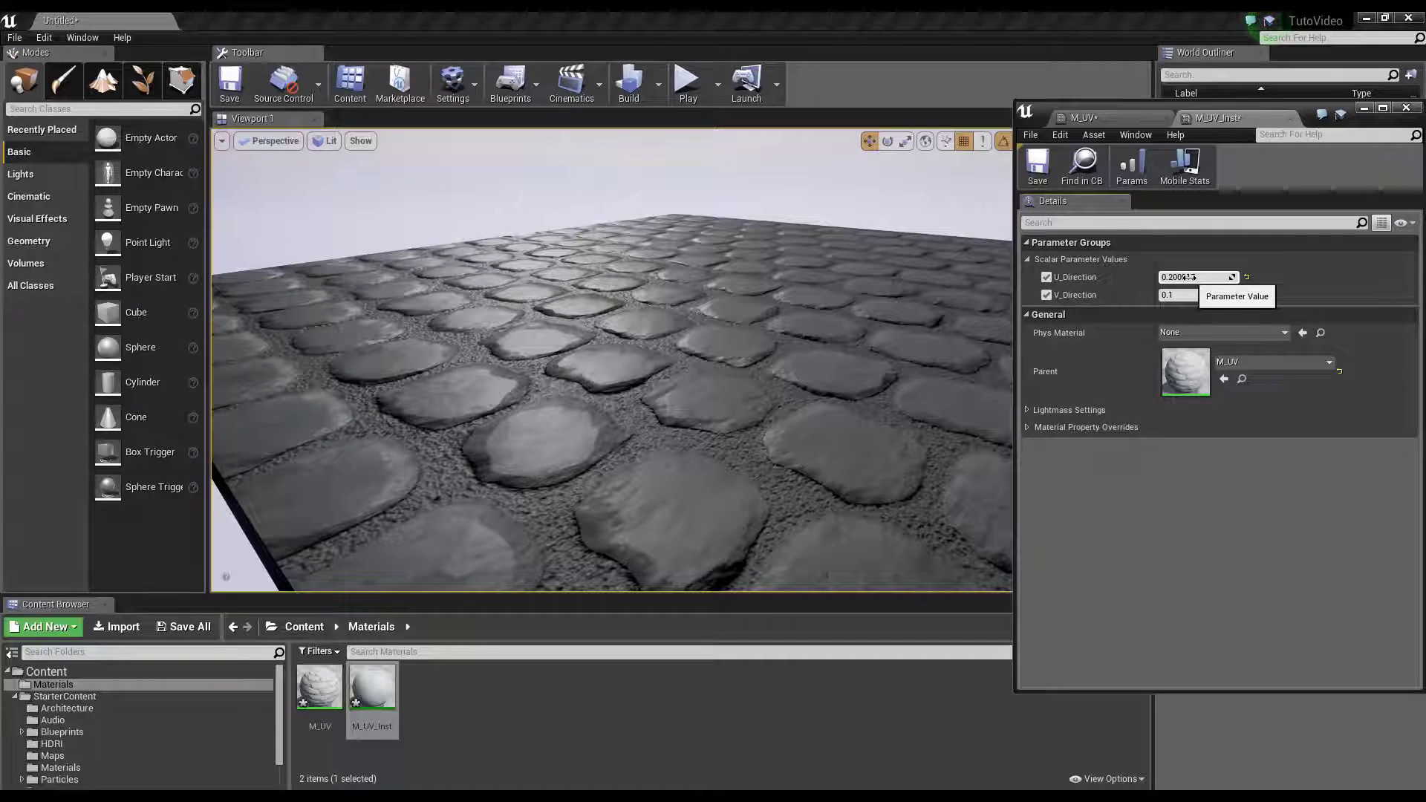
drag(1186, 277, 1173, 277)
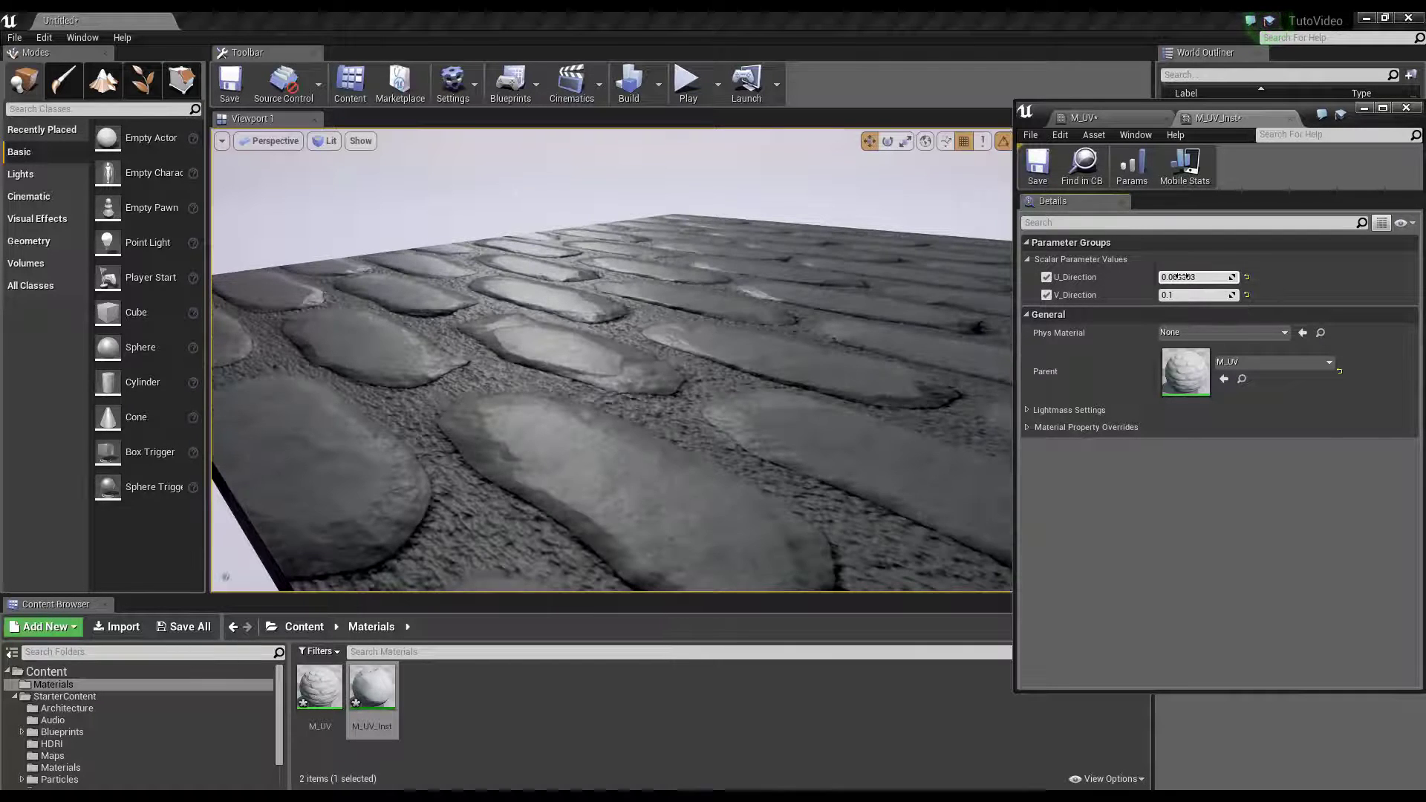
Maximize the M_UV graph and select the U_Direction and V_Direction parameter nodes
click(1088, 119)
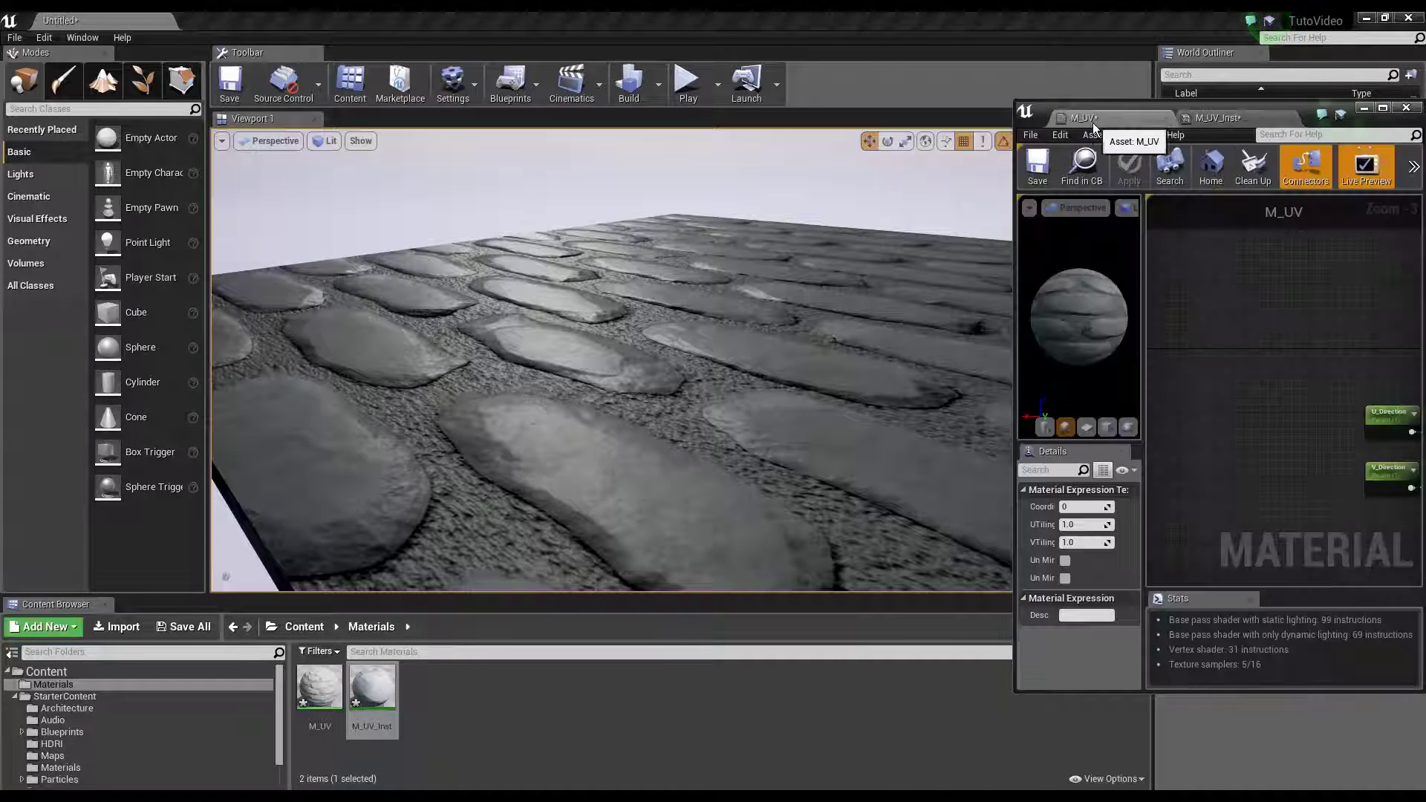
double_click(1101, 109)
scroll(806, 337, up, 1)
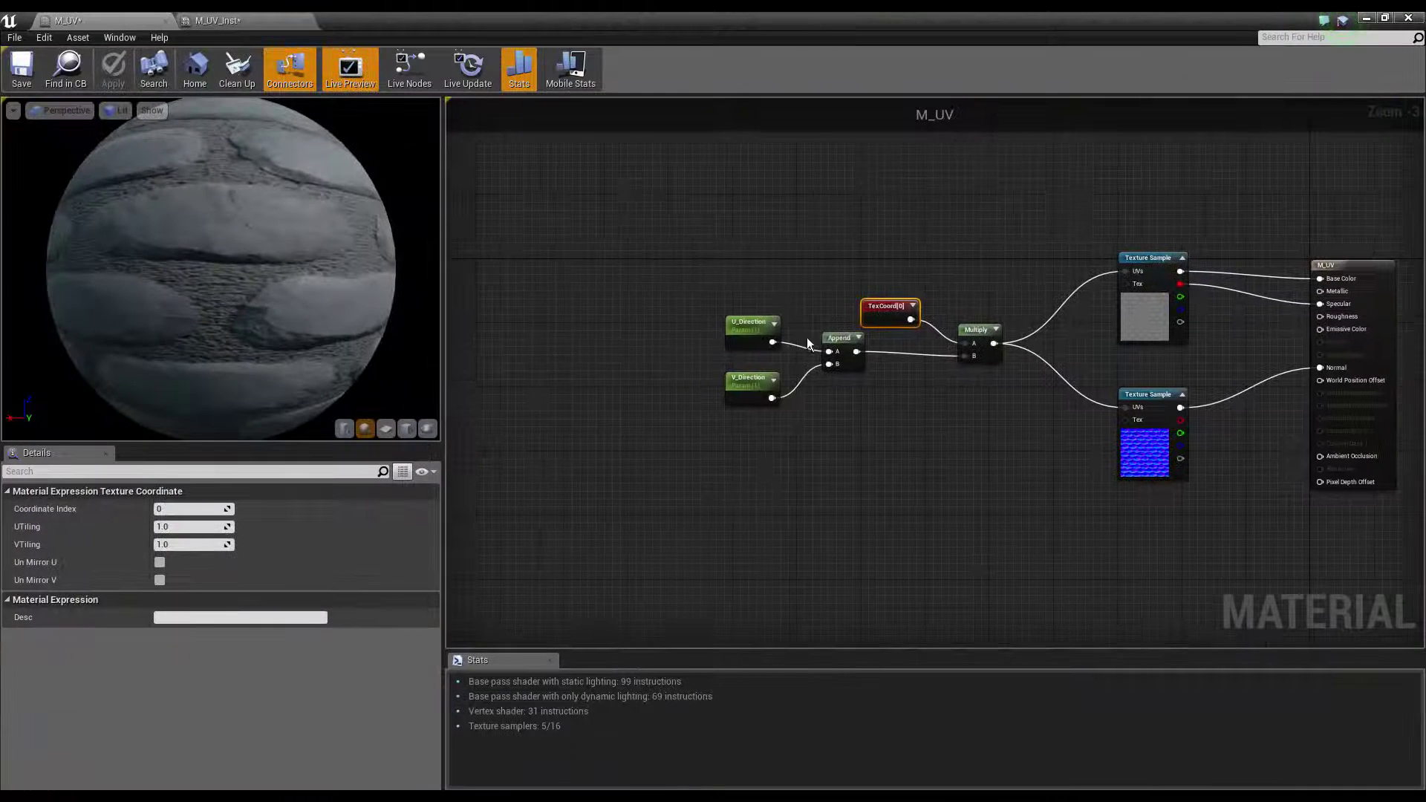
scroll(663, 404, up, 2)
drag(645, 199, 795, 467)
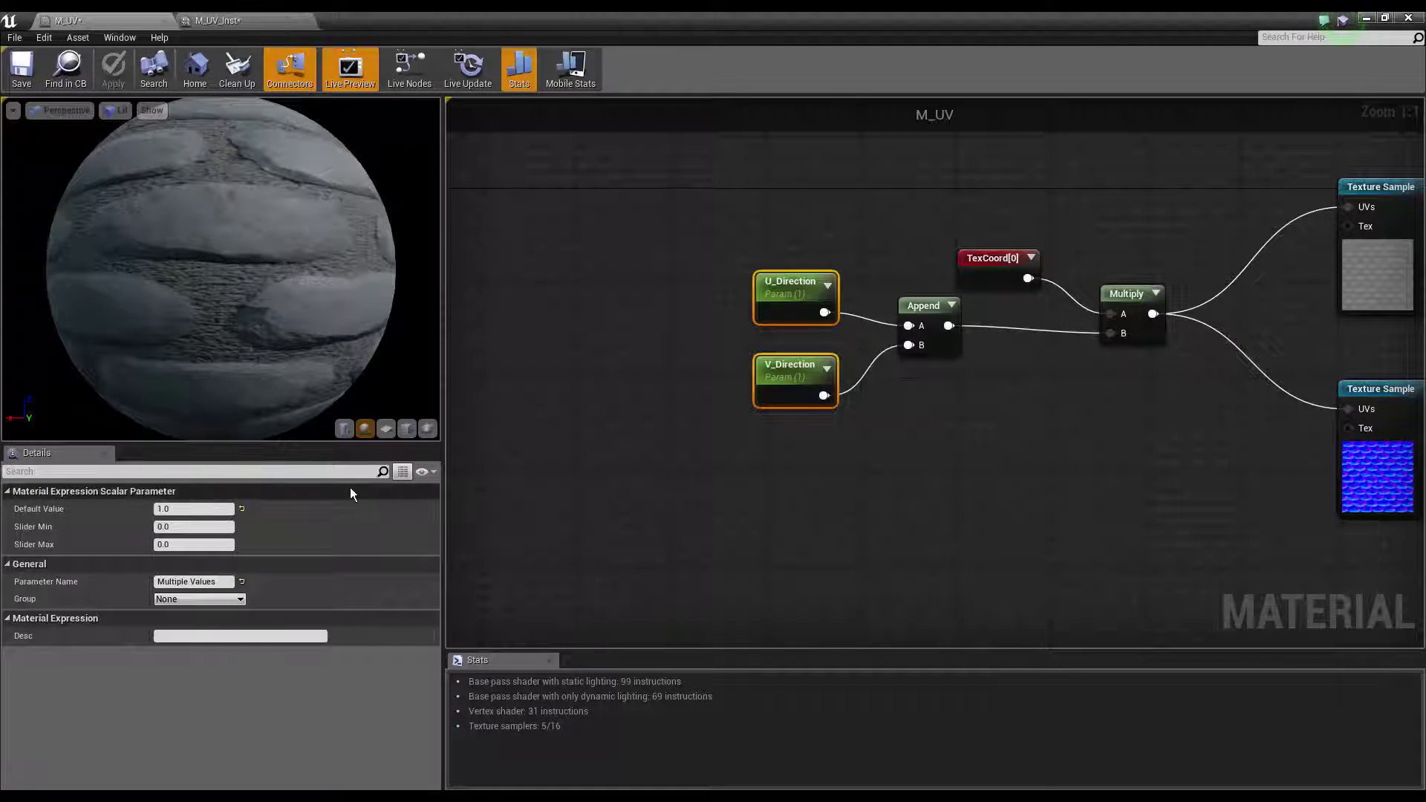
Rename both selected parameters to UV_Taille and apply the material
click(211, 581)
text(UV_Di)
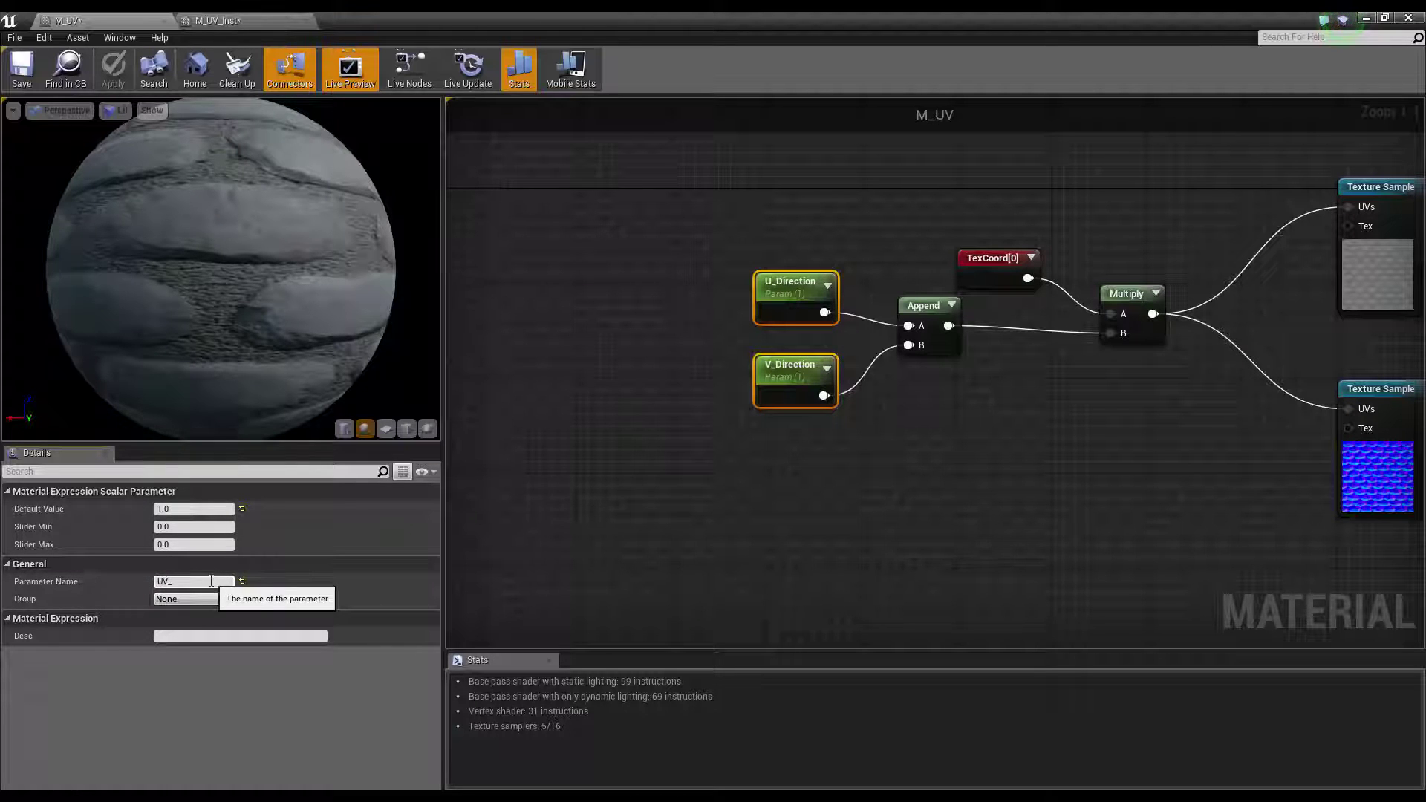
text(rection)
key(Return)
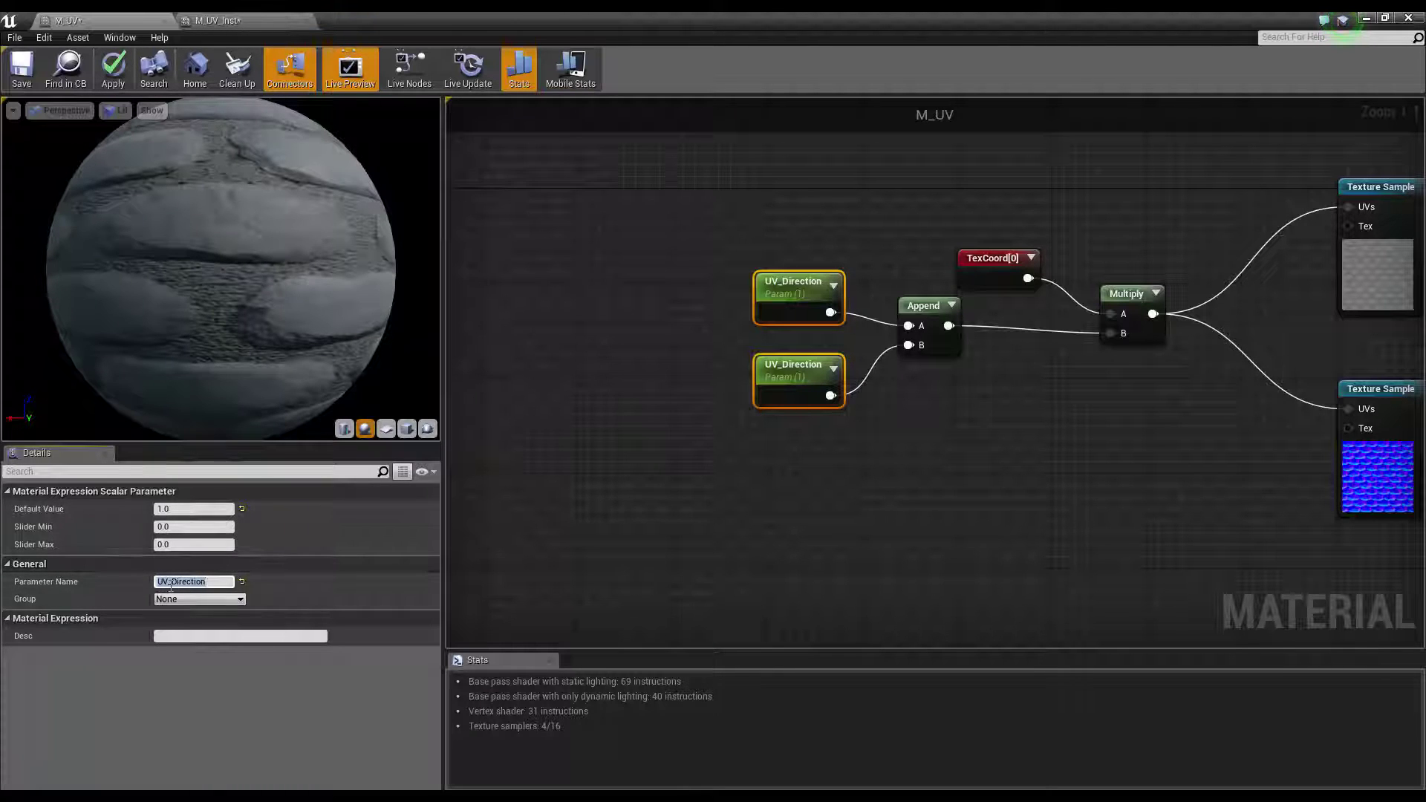
text(UV_)
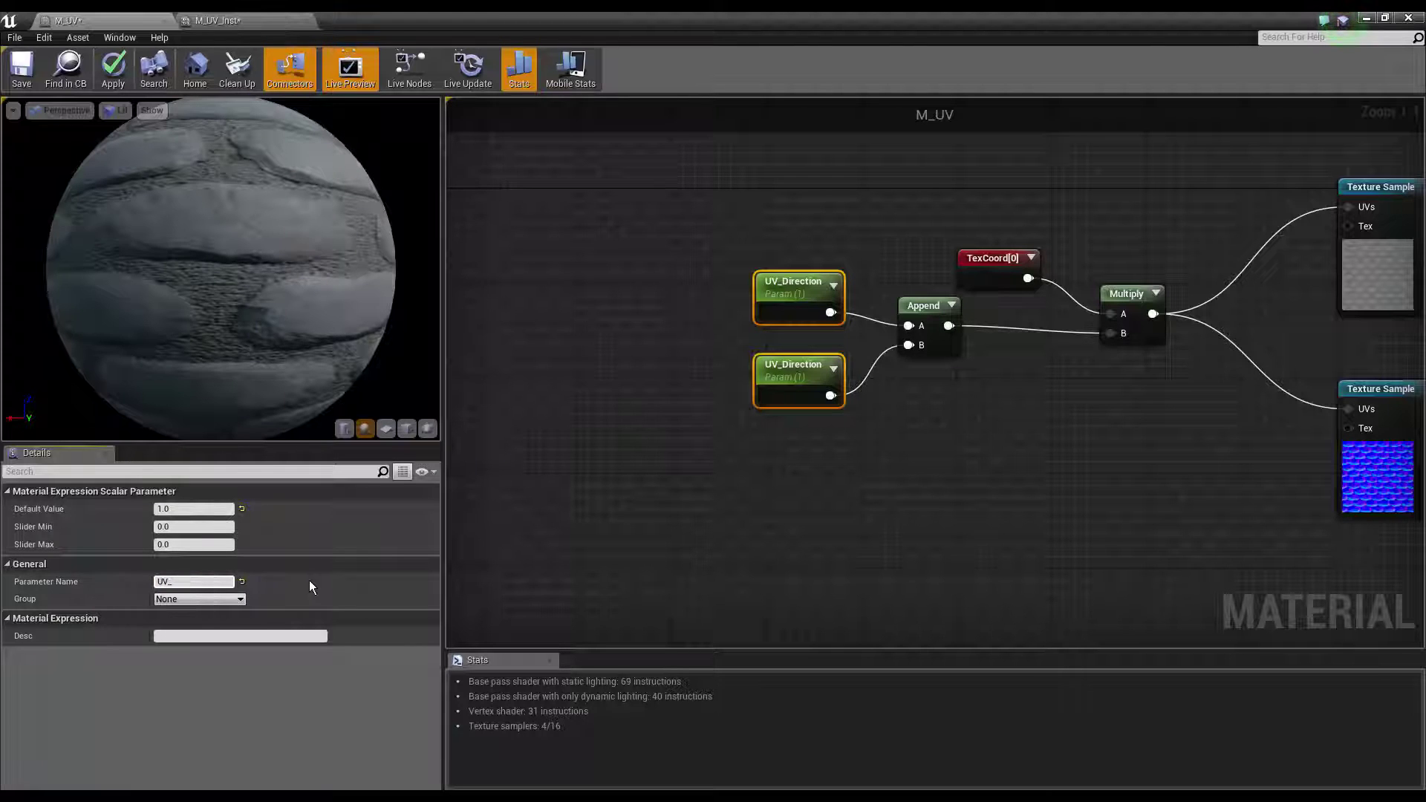
text(Taille)
key(Return)
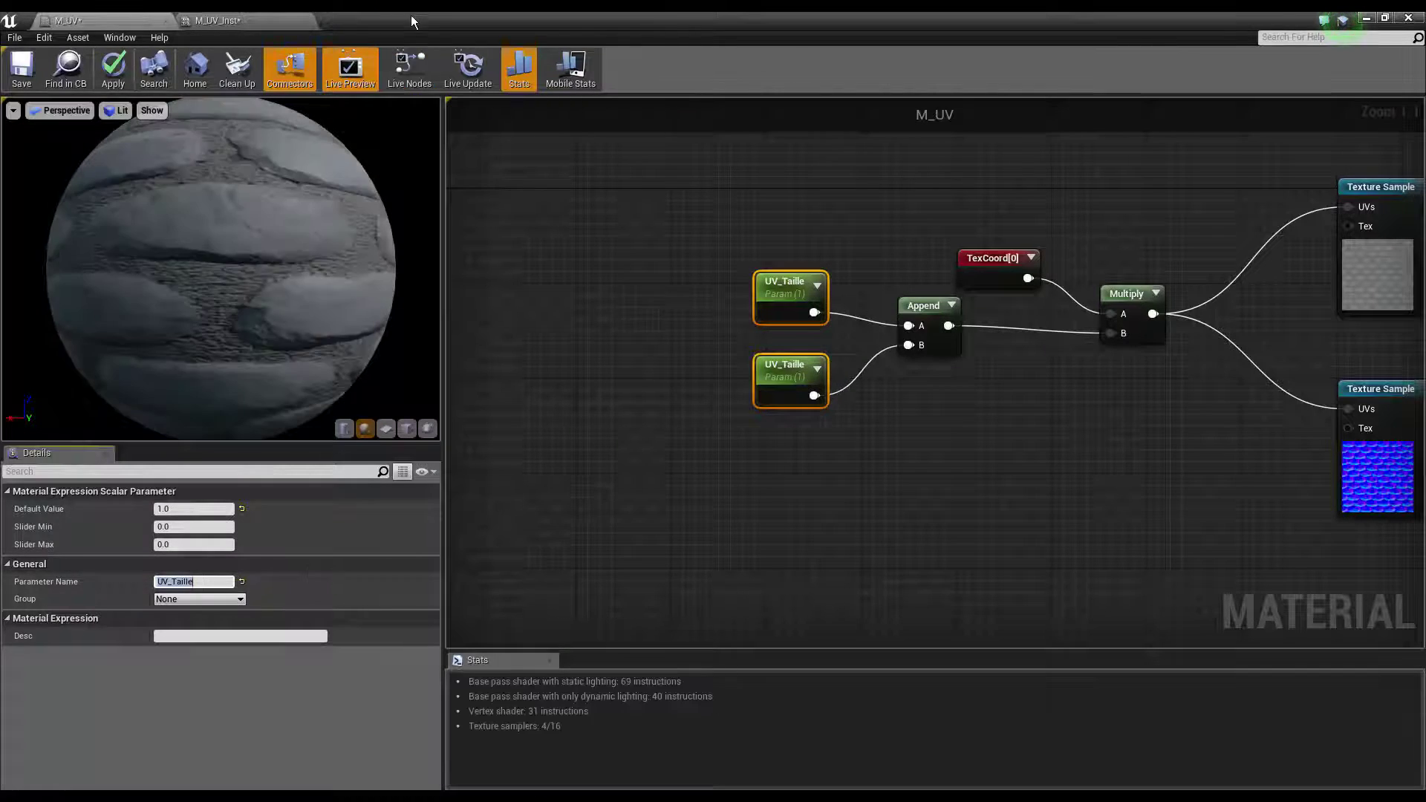
double_click(412, 15)
click(899, 327)
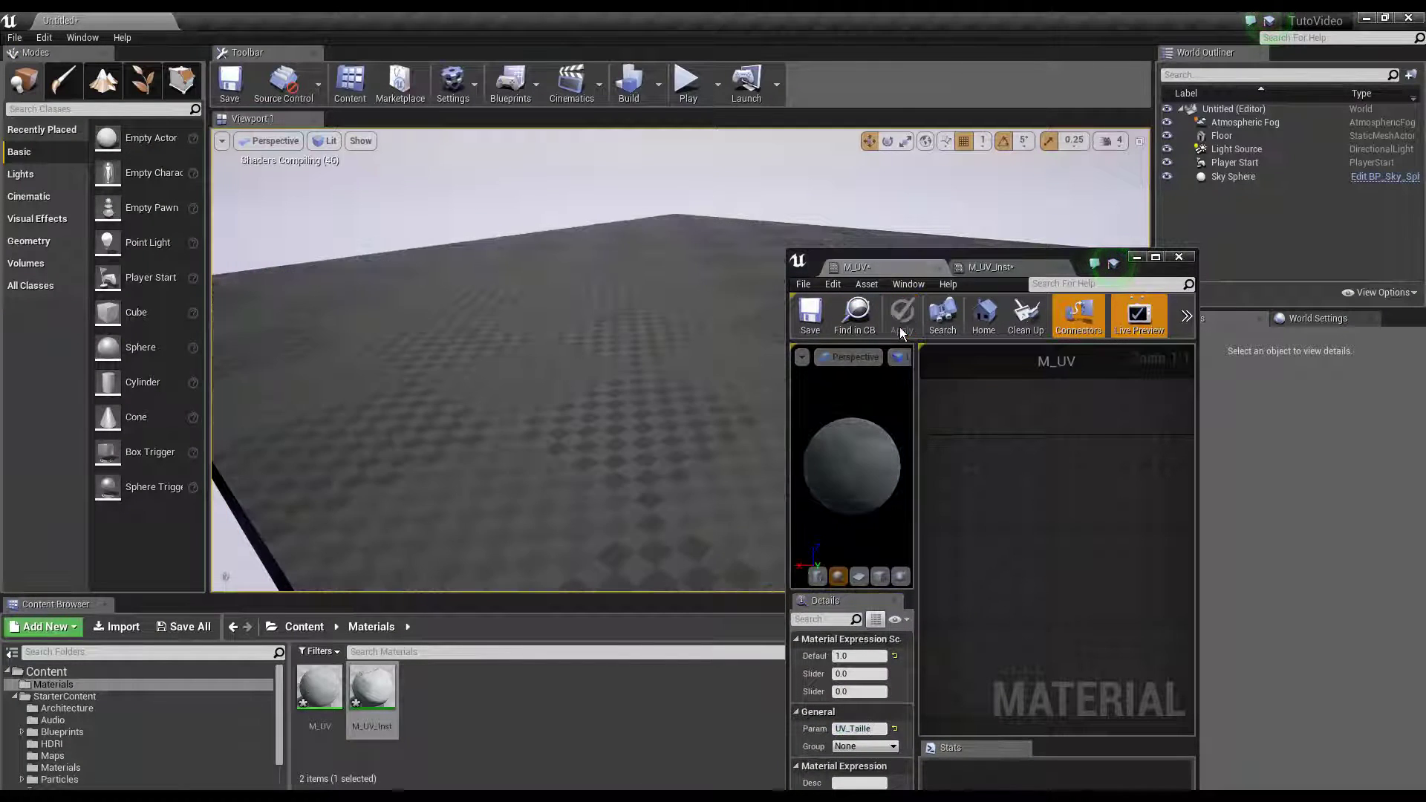
Save M_UV, then set UV_Taille on M_UV_Inst to 1.0
click(823, 322)
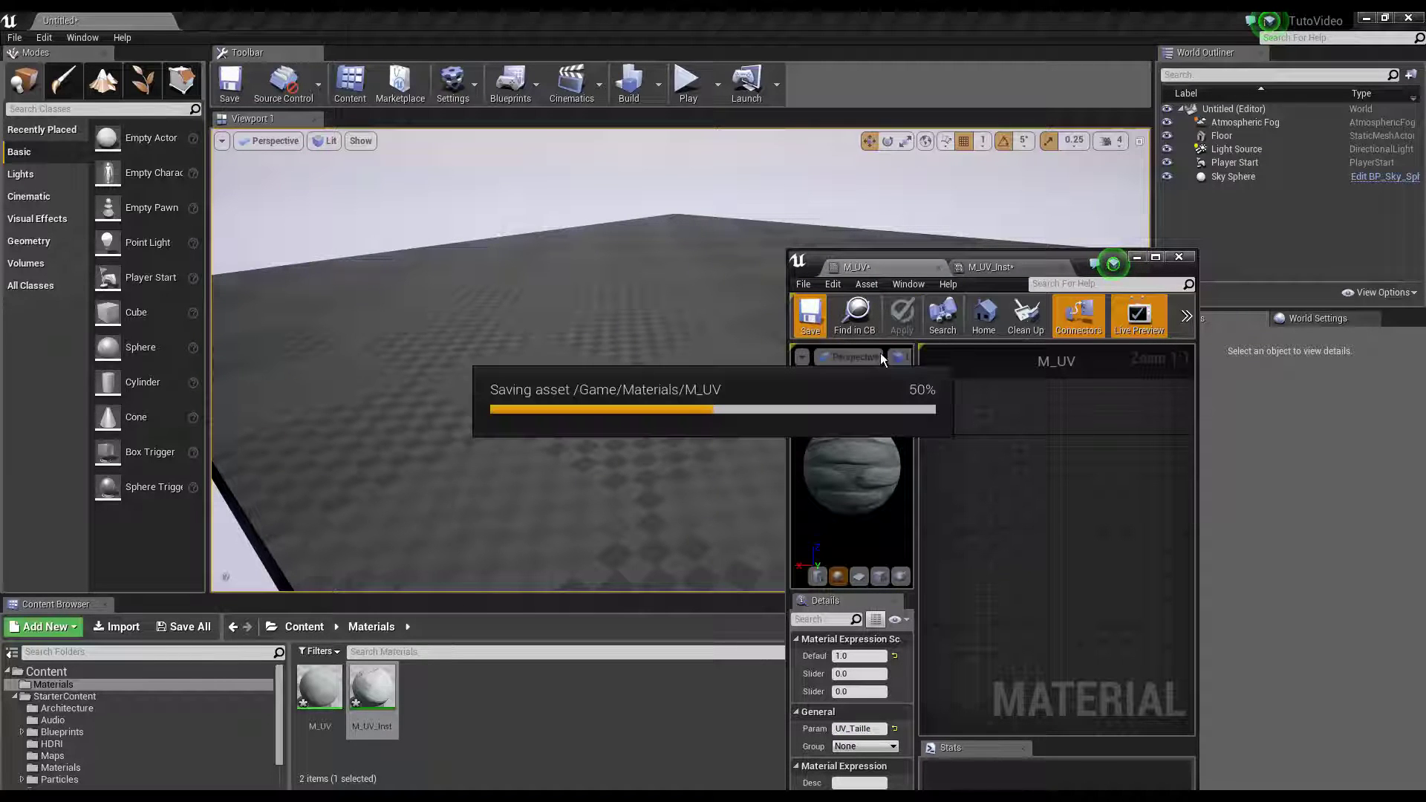
click(1009, 268)
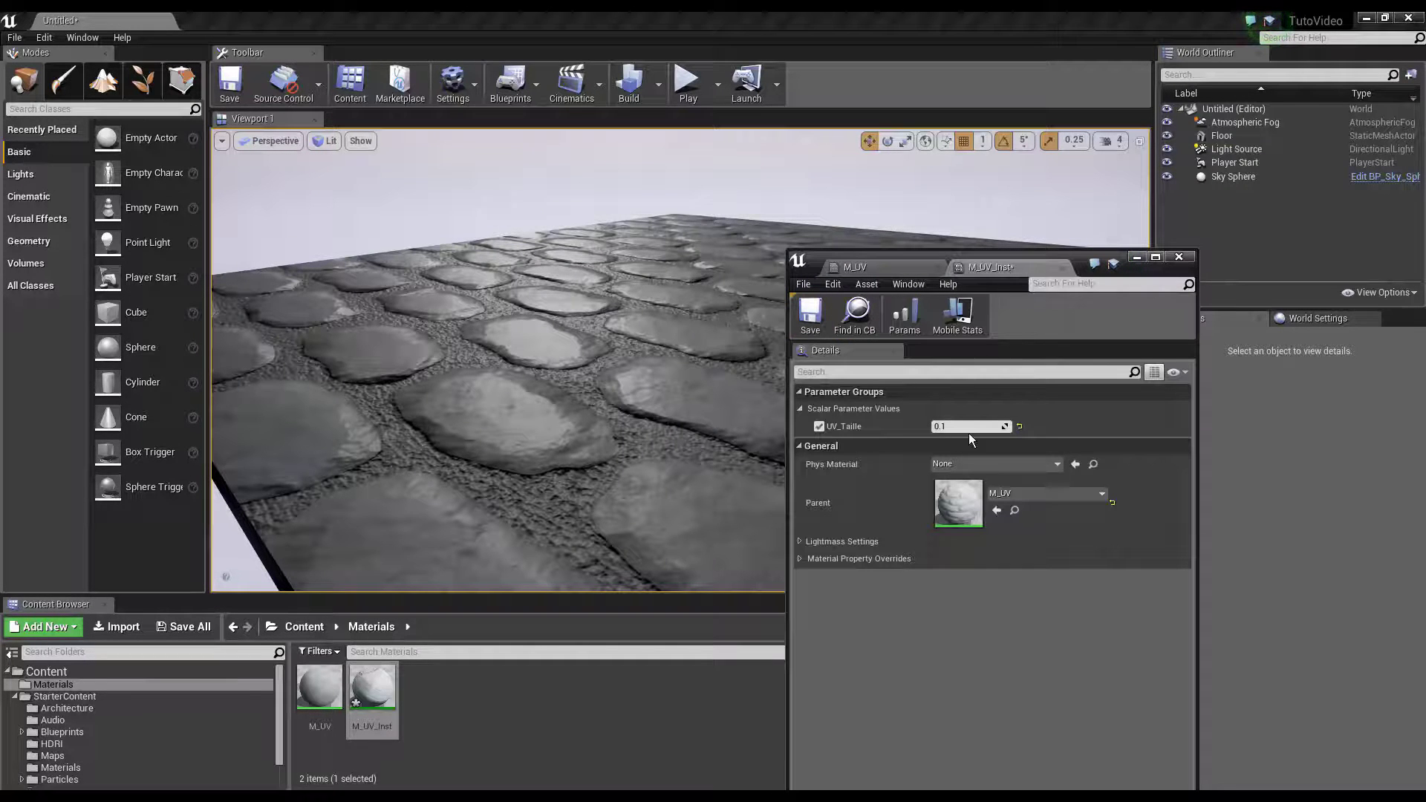
mouse_move(970, 429)
mouse_down()
mouse_move(958, 432)
mouse_move(1023, 424)
mouse_move(998, 416)
mouse_up()
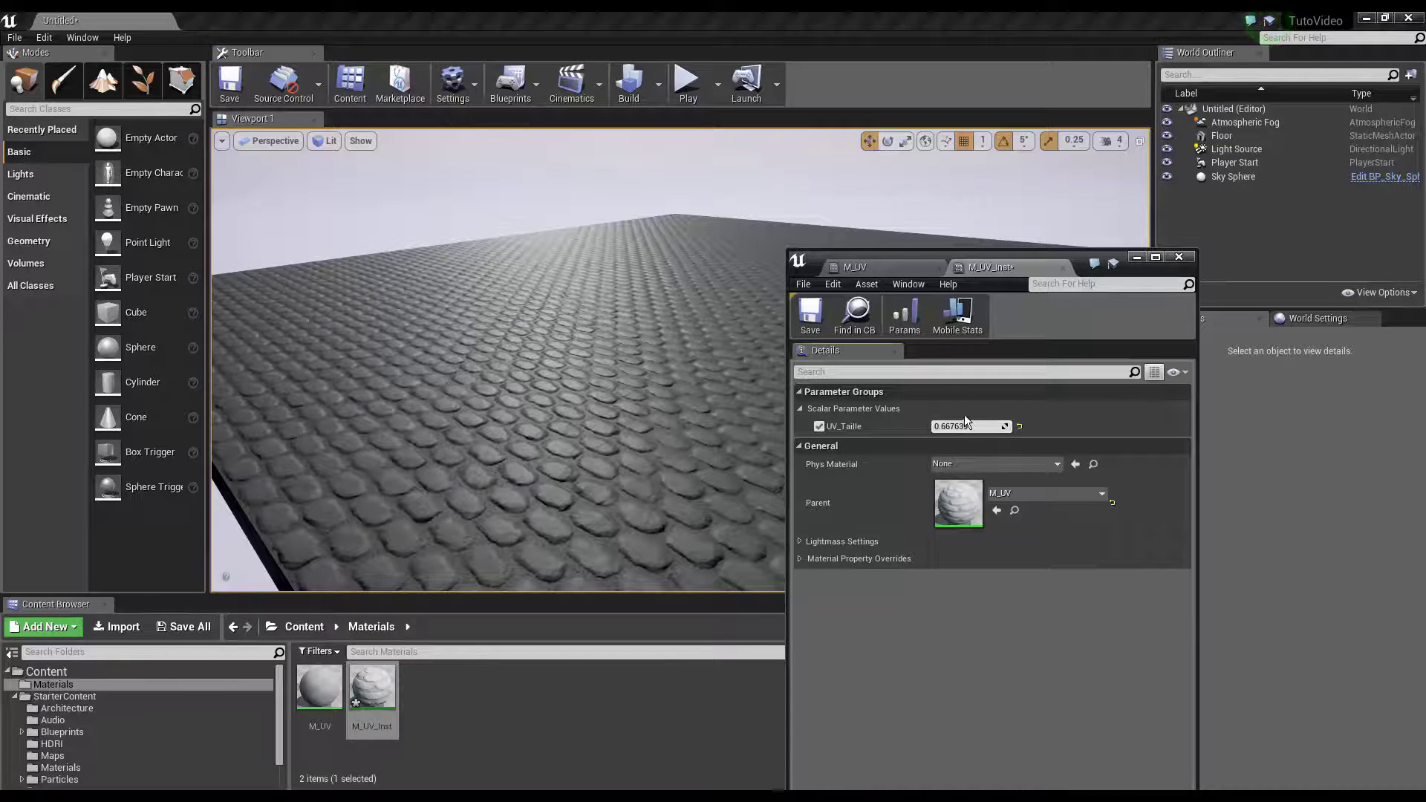
click(968, 427)
text(1.0)
key(Return)
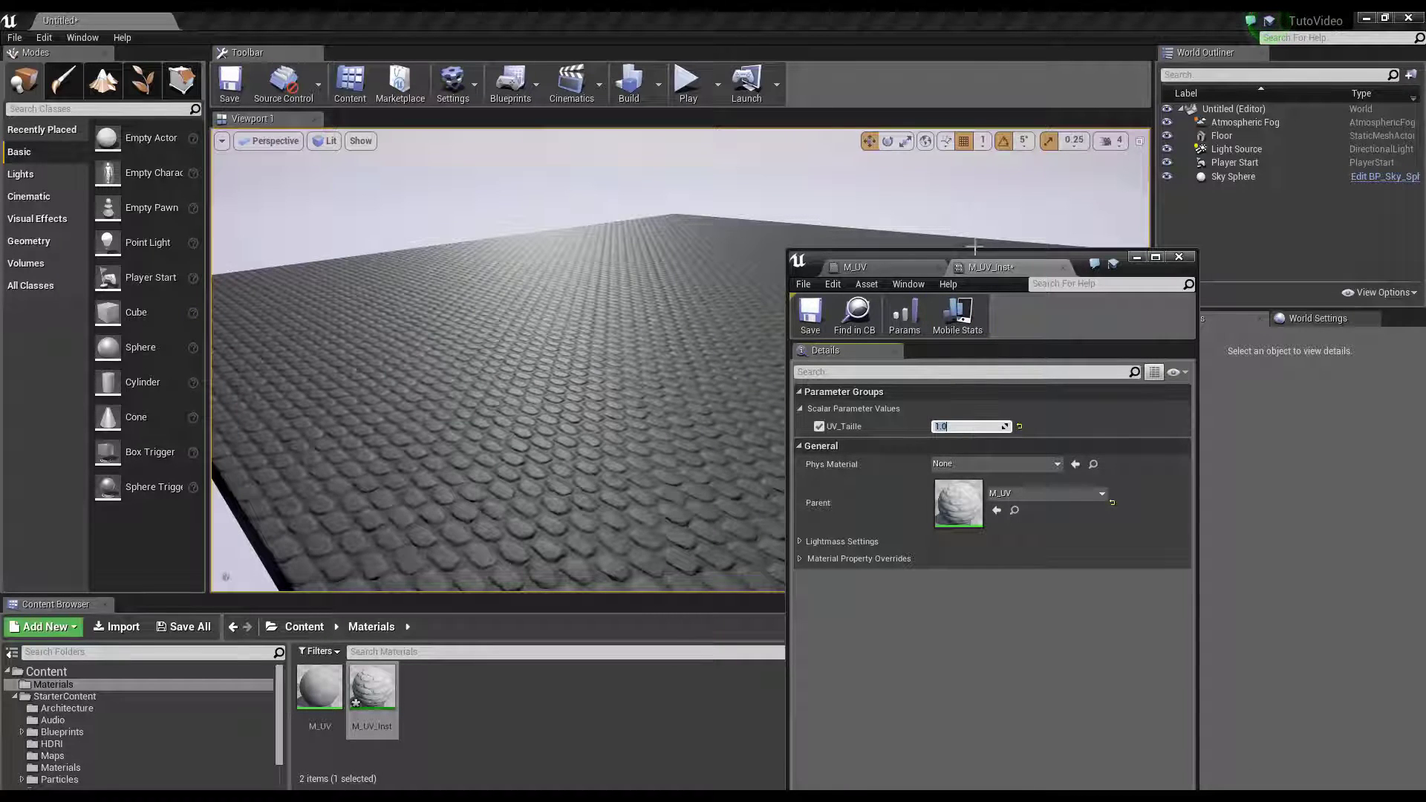
Lower UV_Taille to 0.862385 so the floor cobblestones tile smaller and denser
mouse_move(966, 251)
mouse_down()
mouse_move(939, 242)
mouse_move(1123, 240)
mouse_up()
scroll(738, 265, up, 5)
scroll(737, 265, up, 5)
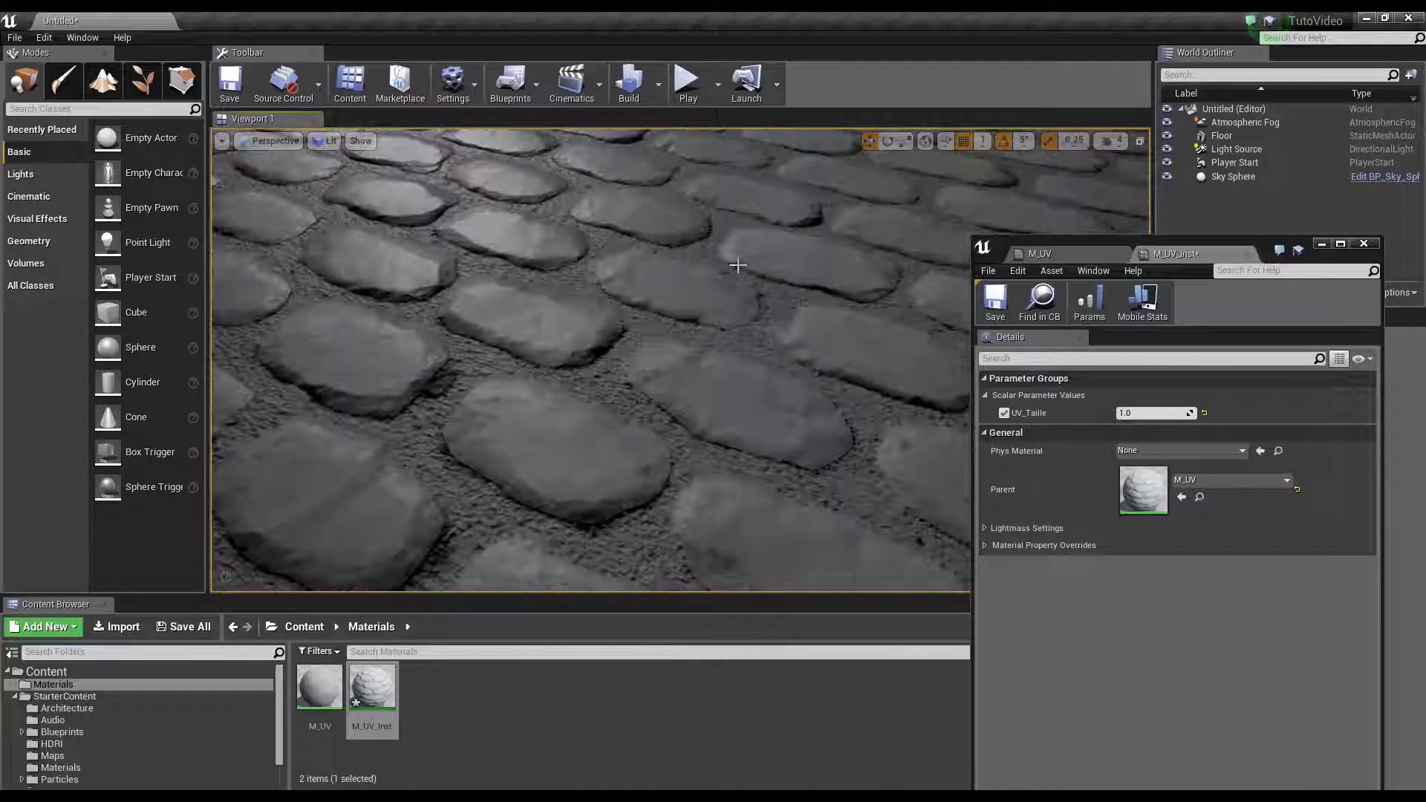
scroll(737, 266, down, 5)
scroll(750, 274, up, 2)
scroll(763, 308, up, 2)
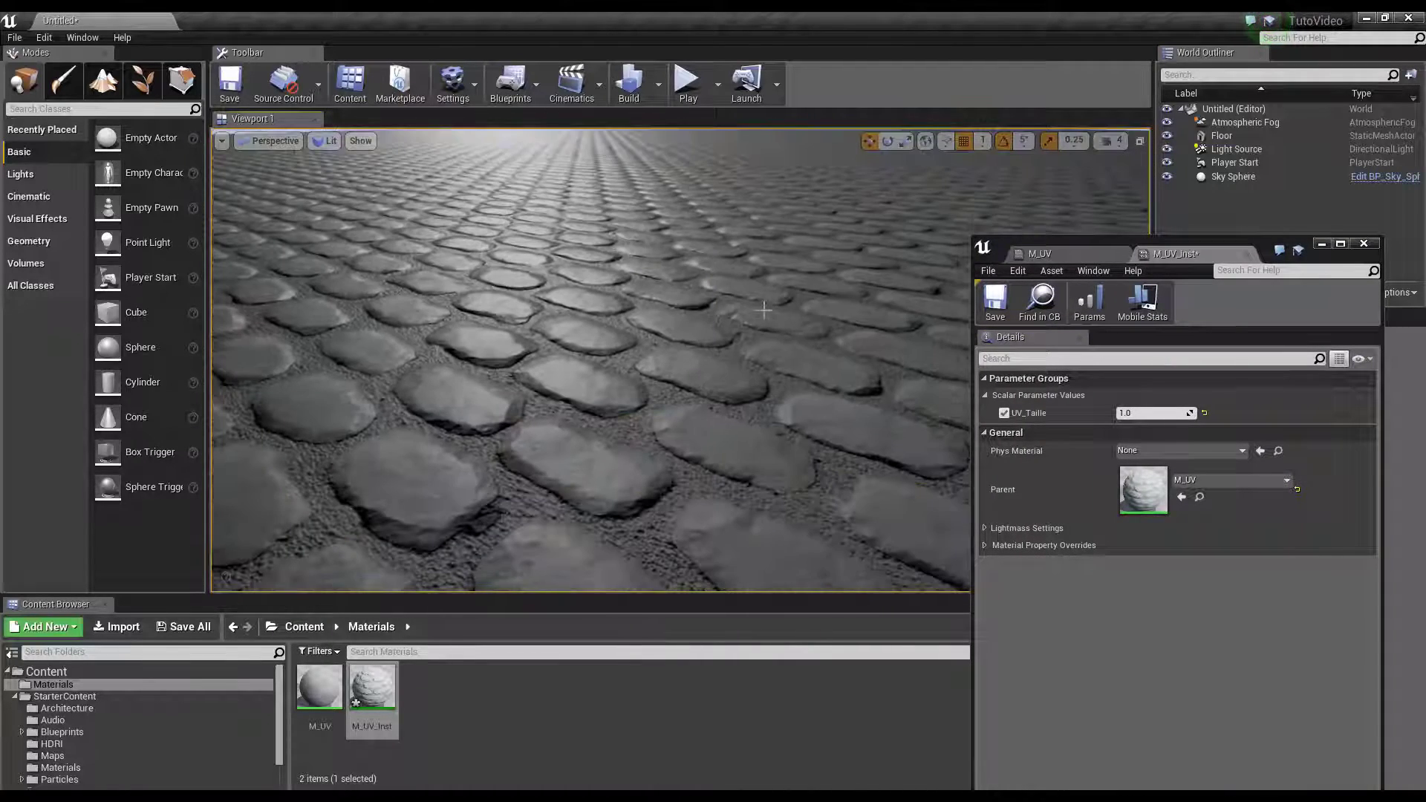
scroll(759, 427, down, 5)
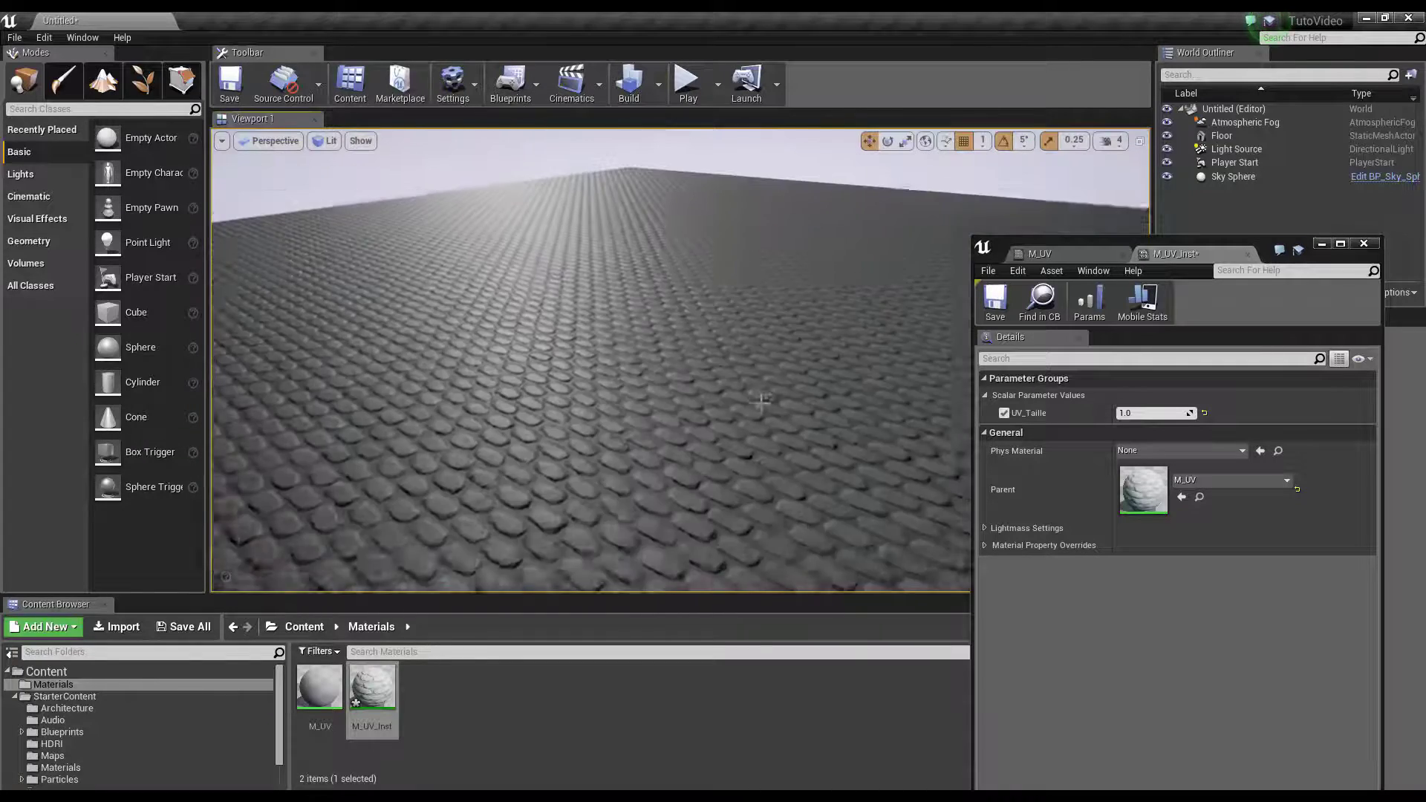
scroll(759, 427, down, 2)
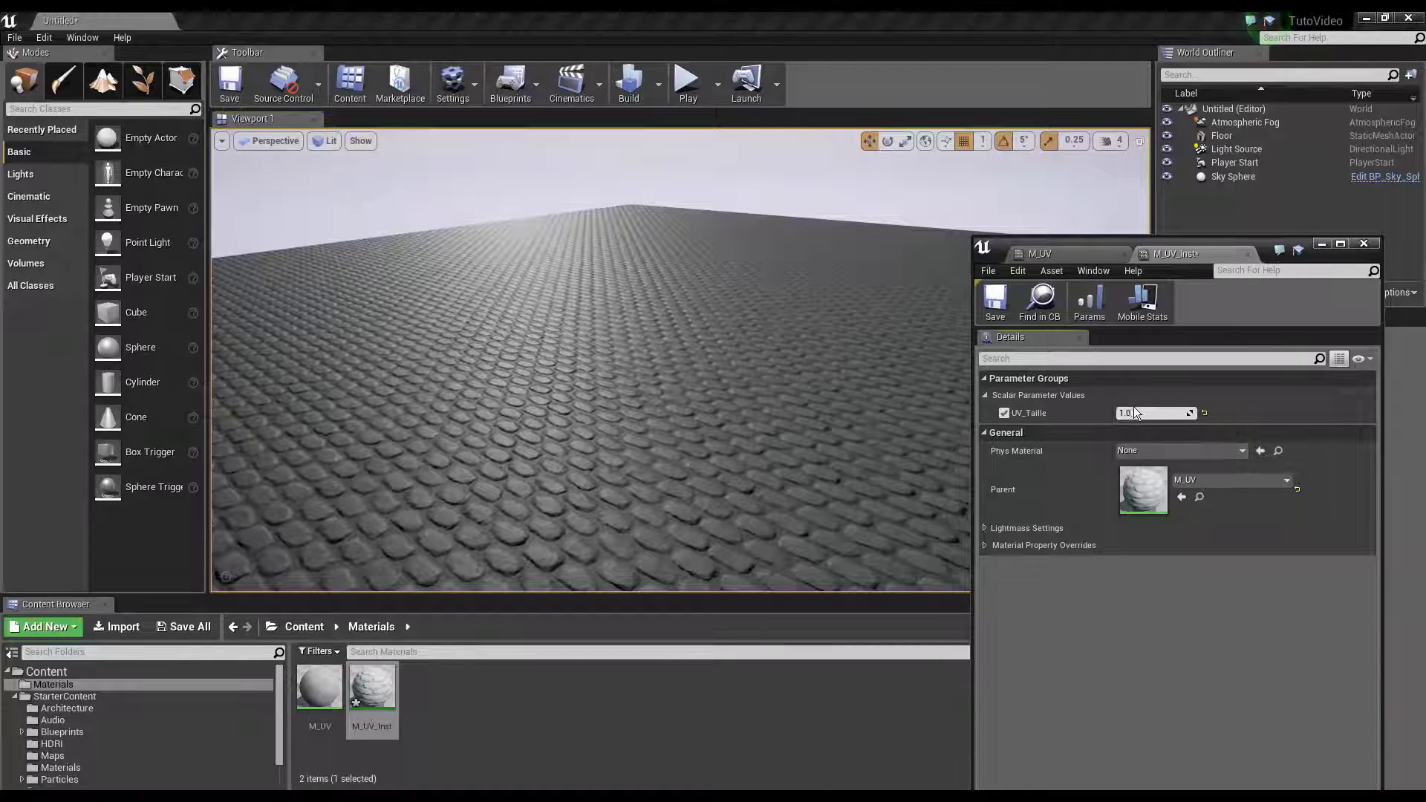
drag(1134, 407, 1092, 408)
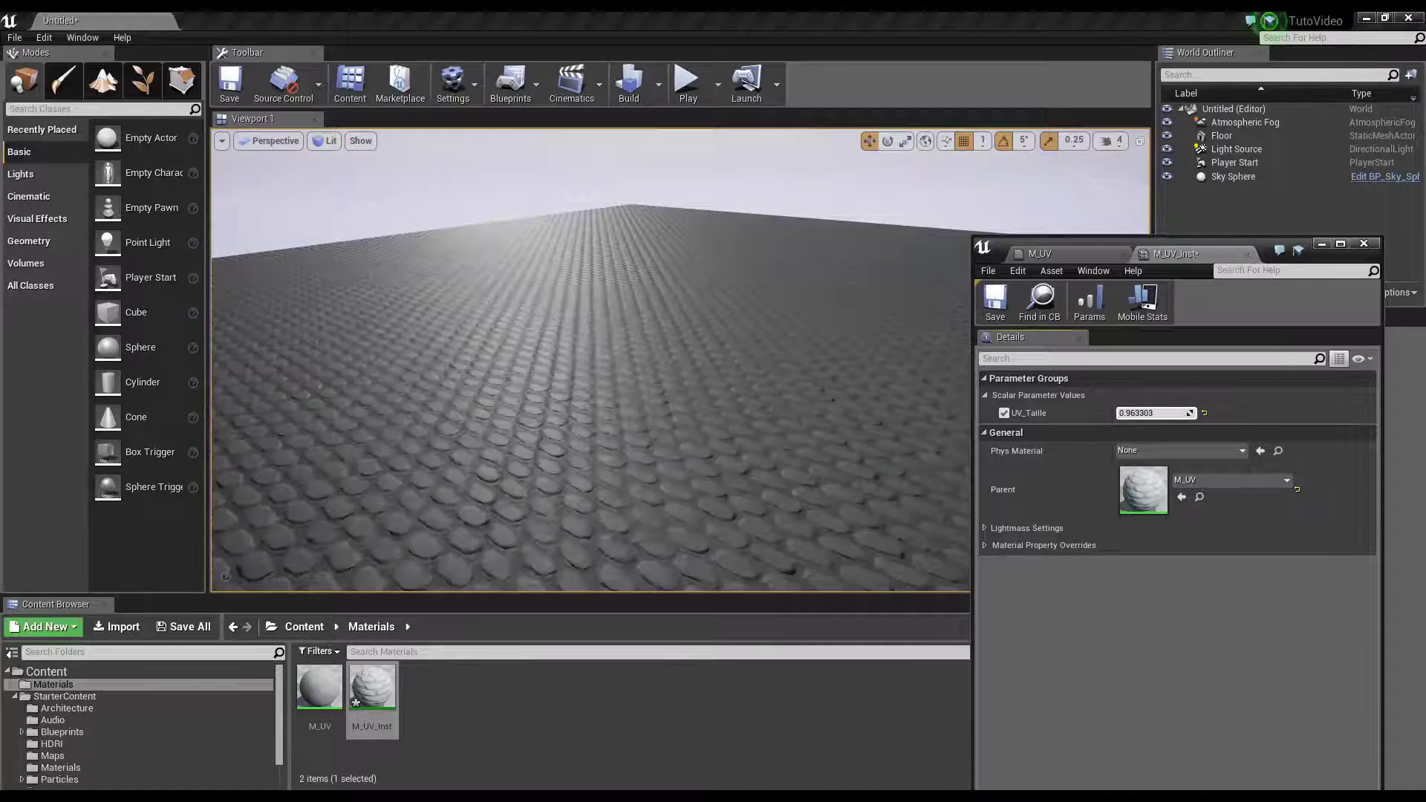
Maximize the M_UV graph and nudge the TexCoord[0] node into alignment
click(1093, 271)
click(1095, 247)
double_click(1113, 240)
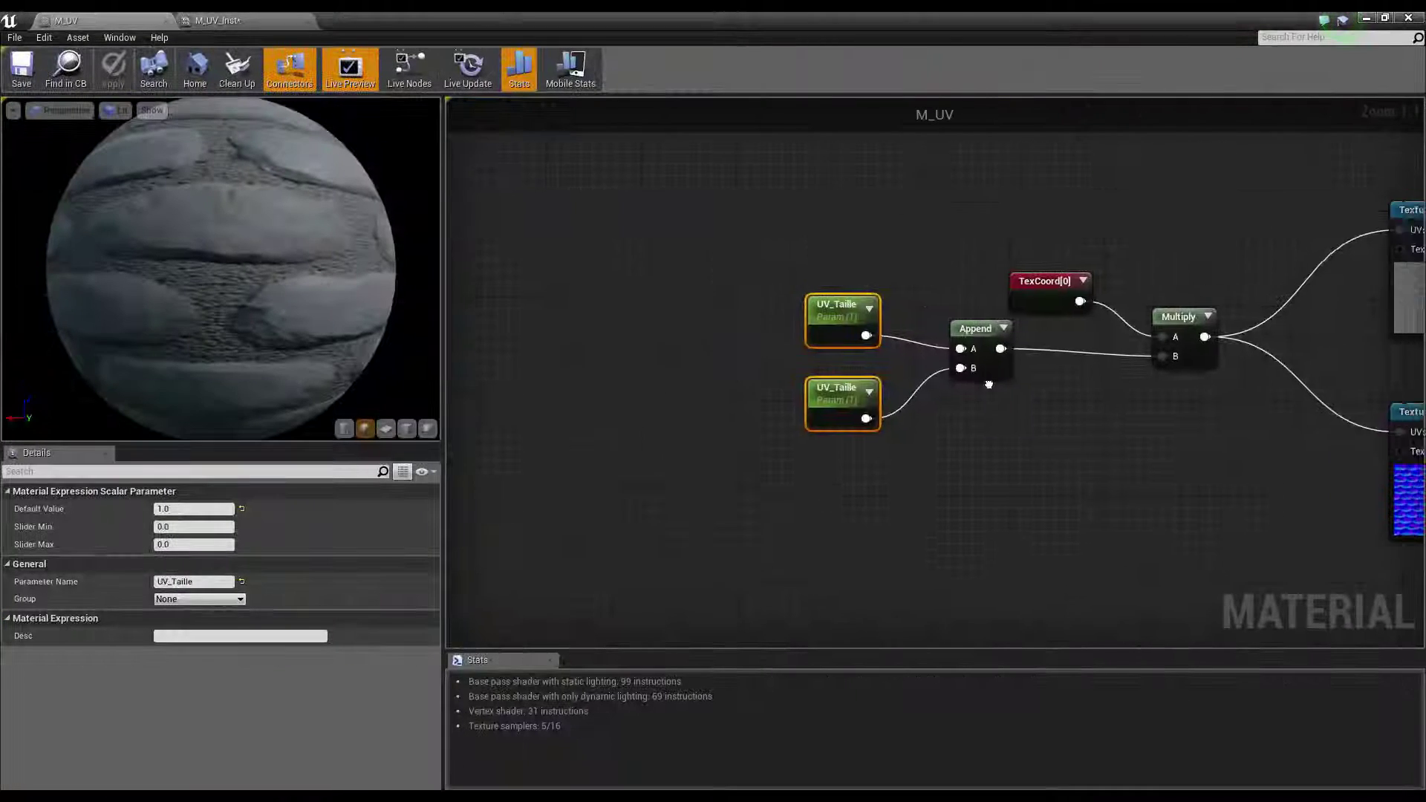
drag(658, 248, 1089, 590)
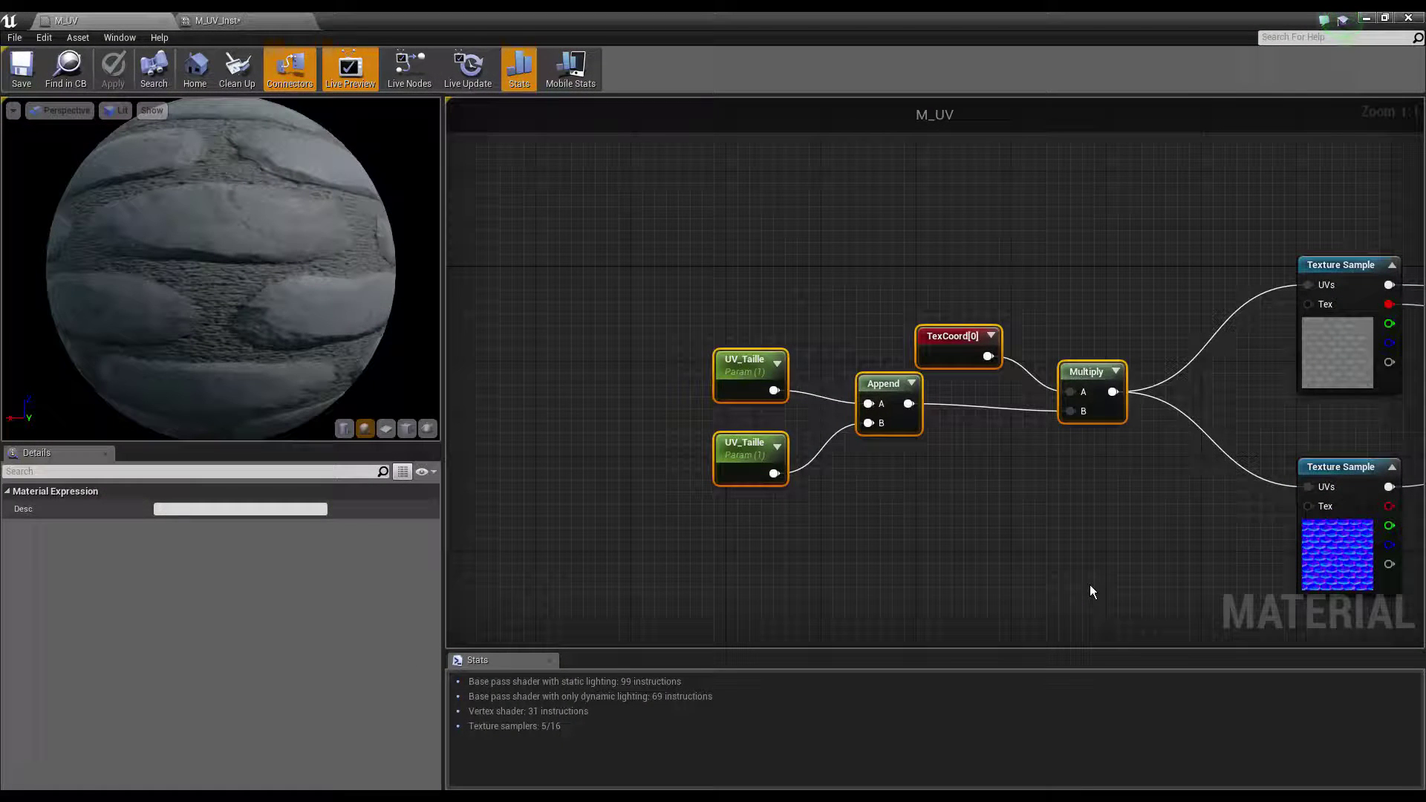
click(958, 351)
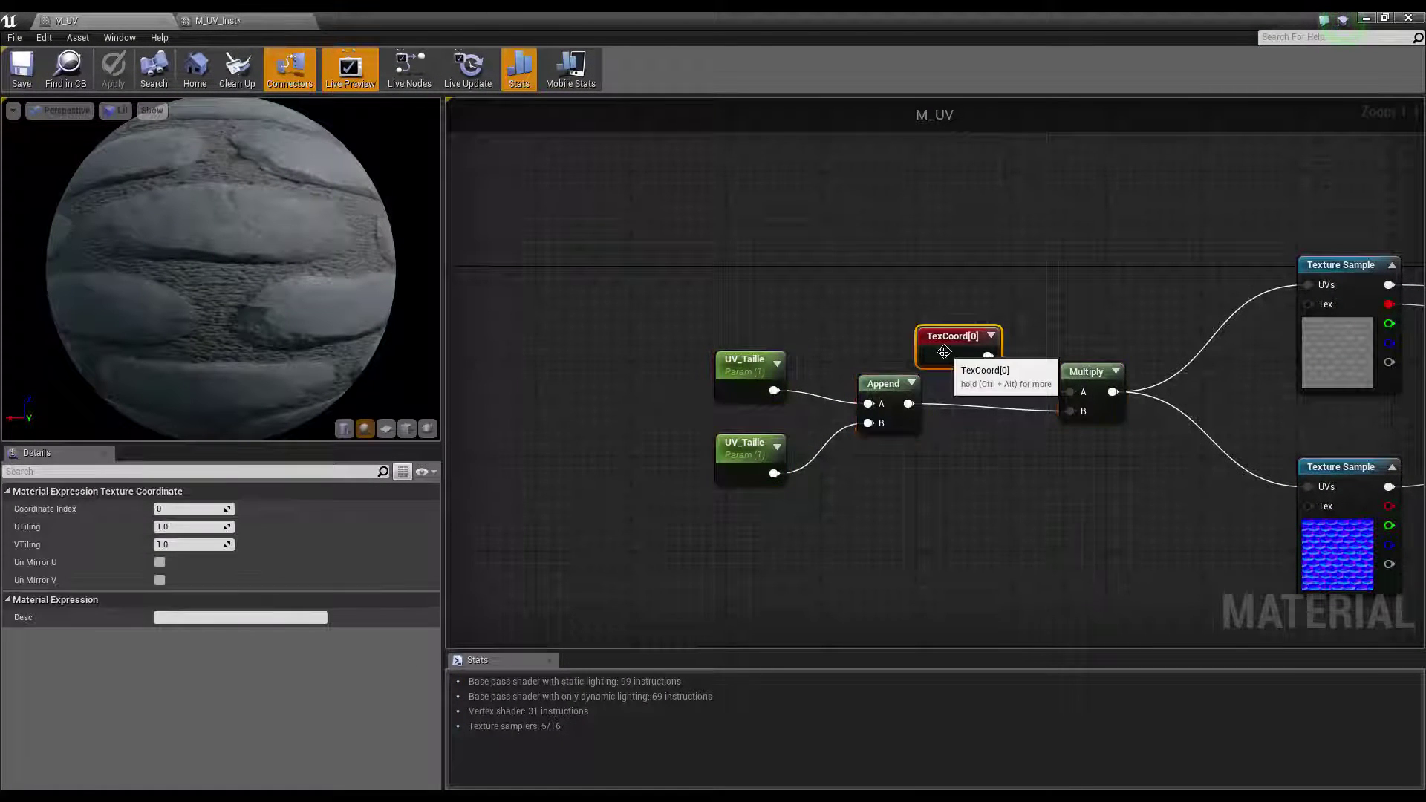
drag(944, 349, 956, 337)
Realign the Multiply, both UV_Taille and Append nodes, keeping the result node in view
drag(1076, 379, 1063, 379)
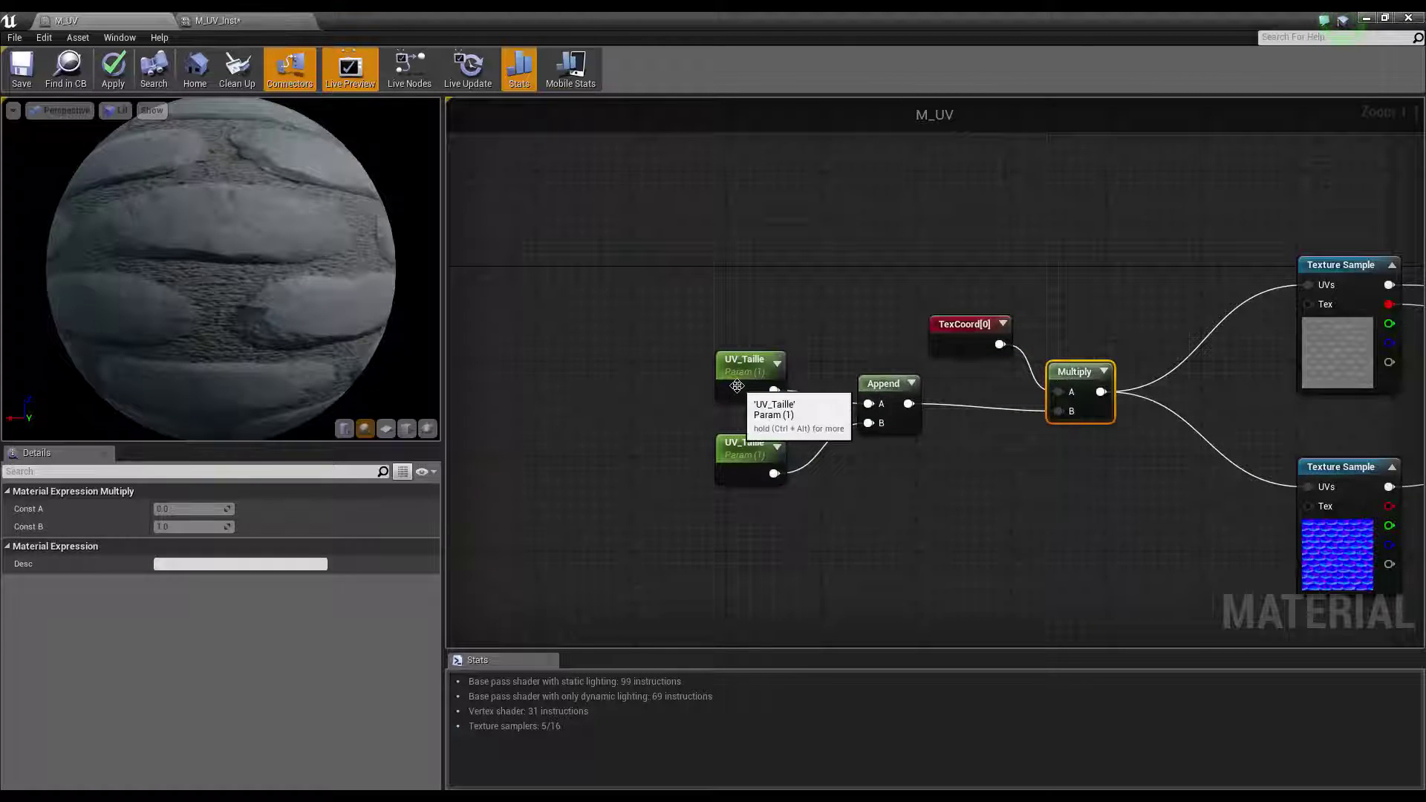
drag(743, 389, 755, 390)
drag(750, 479, 761, 478)
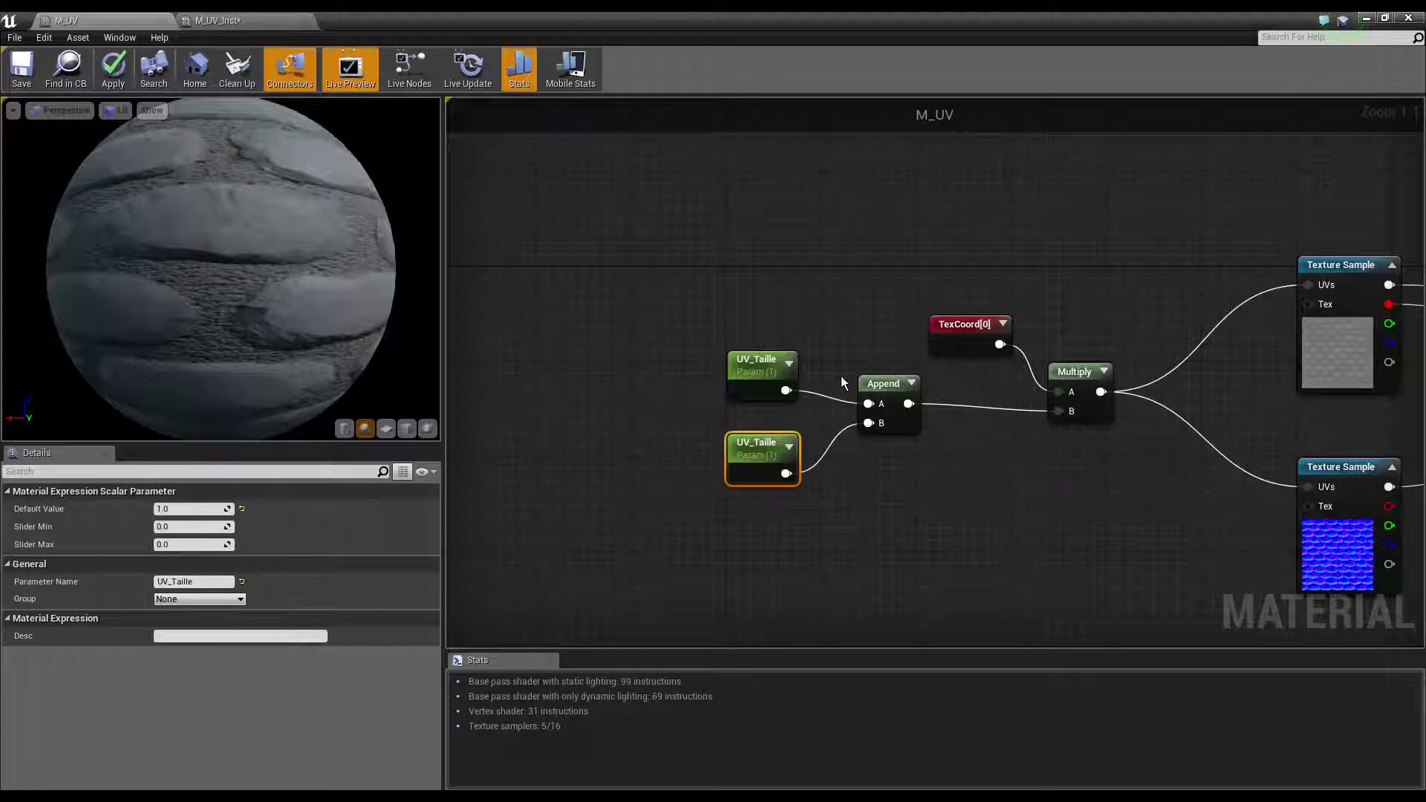
drag(881, 396, 881, 384)
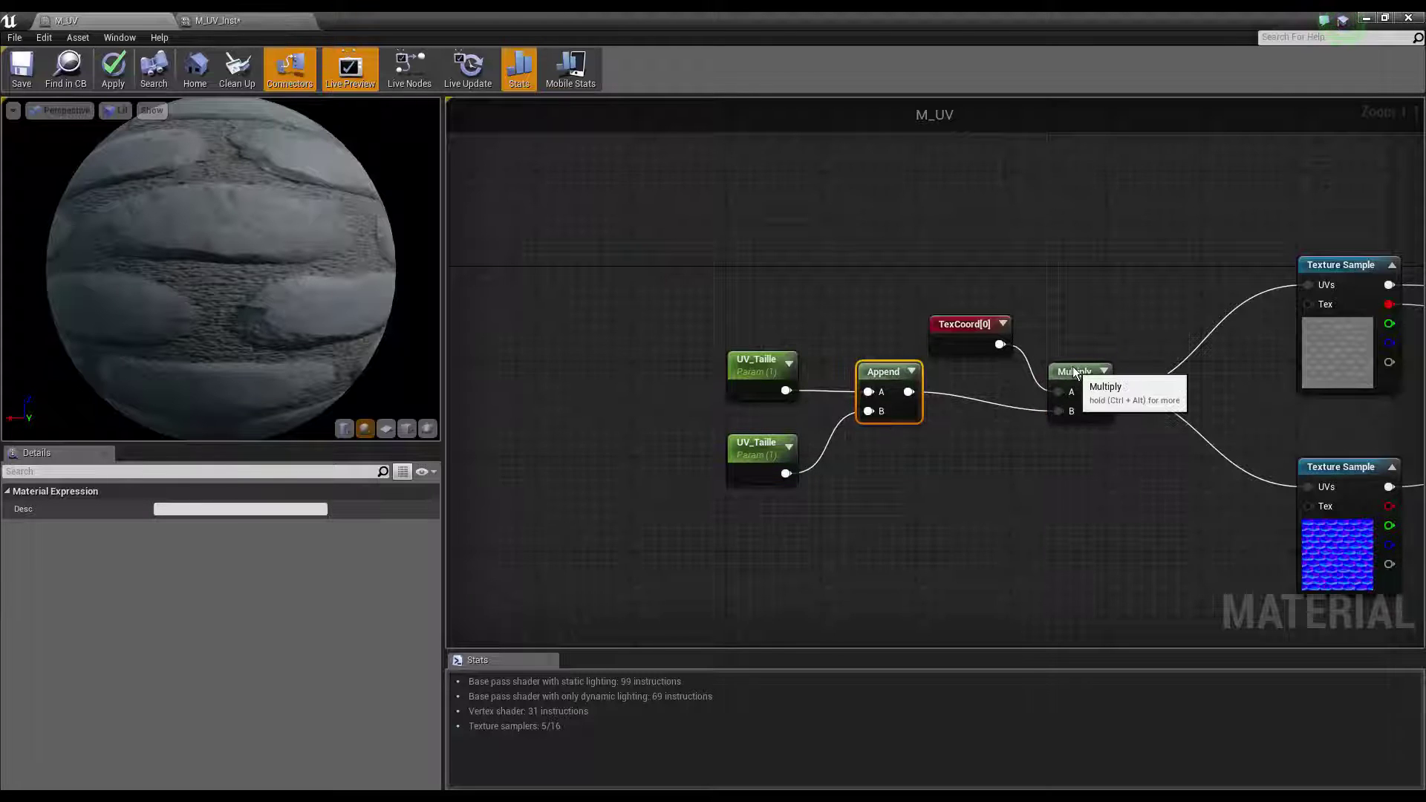
drag(1074, 378, 1074, 354)
right_drag(962, 353, 808, 355)
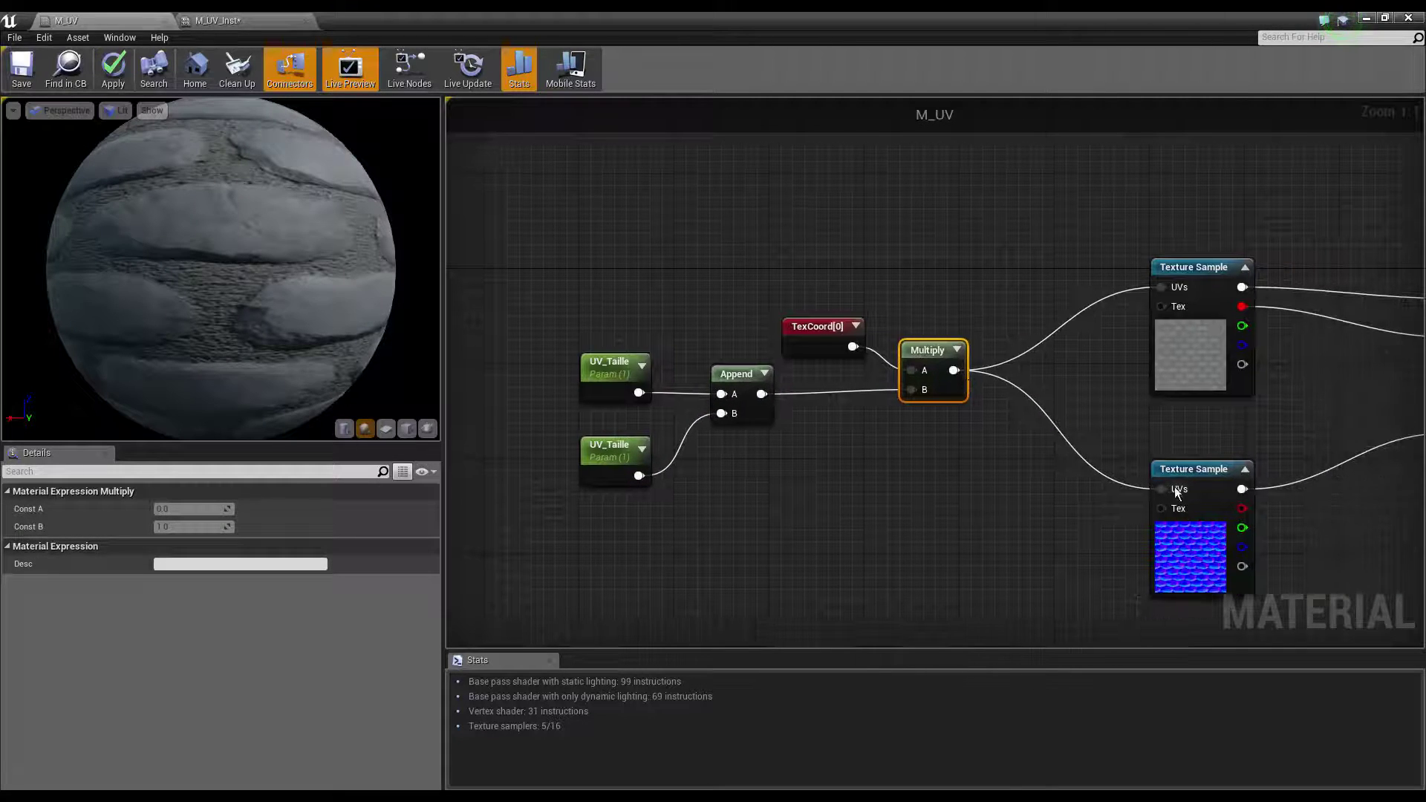
right_drag(1169, 449, 917, 449)
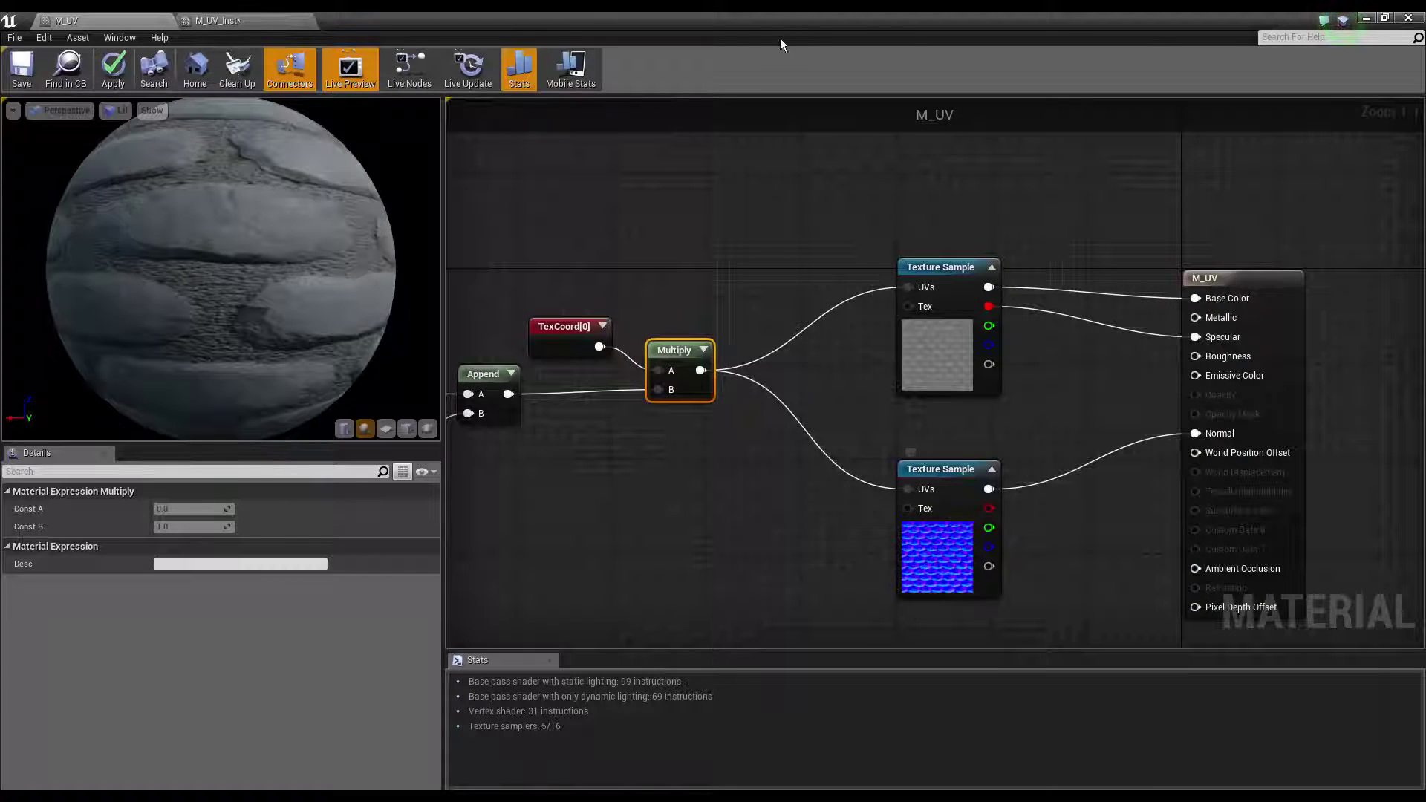
Put both UV_Taille parameters into a parameter group named UV
drag(780, 38, 1130, 209)
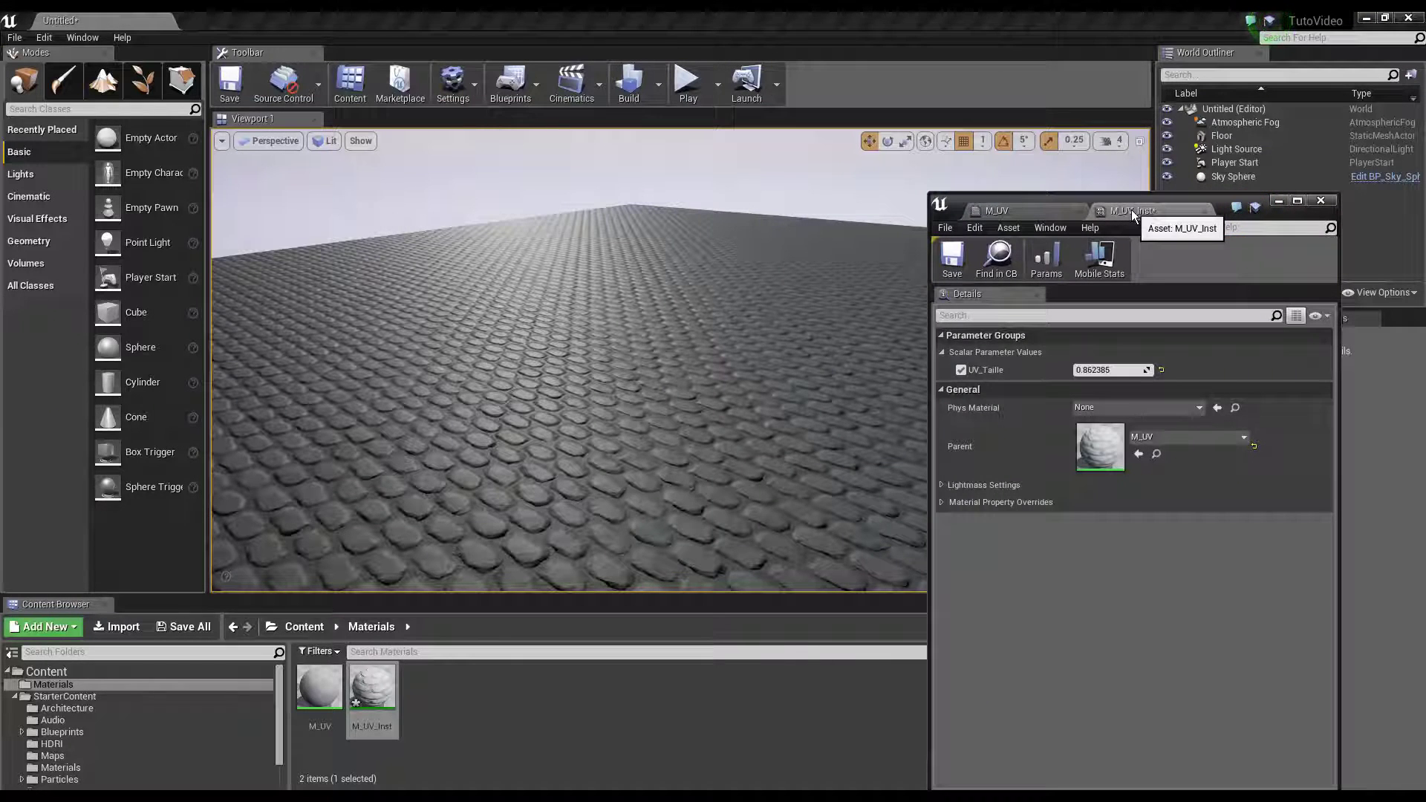
click(1045, 211)
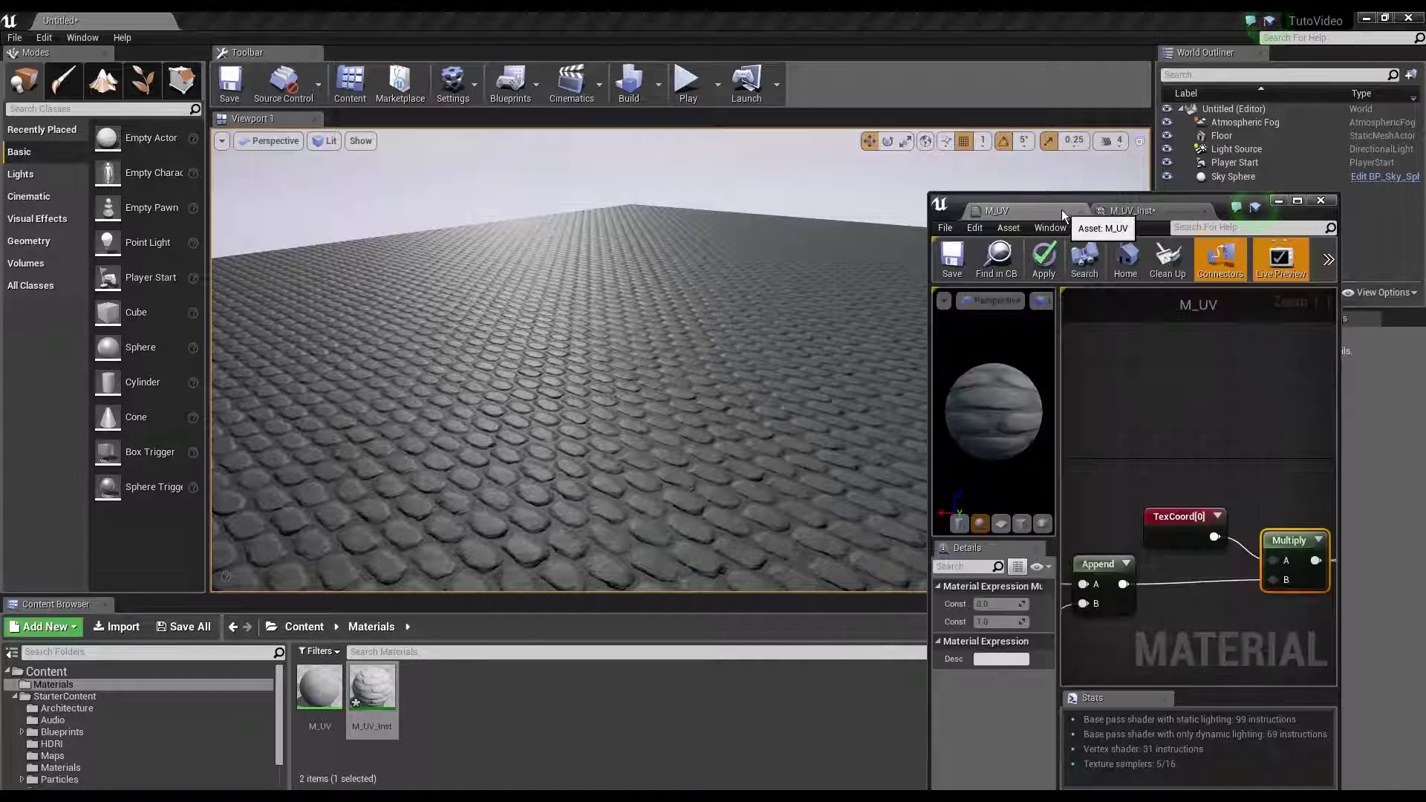
drag(1215, 204, 1193, 152)
double_click(1193, 151)
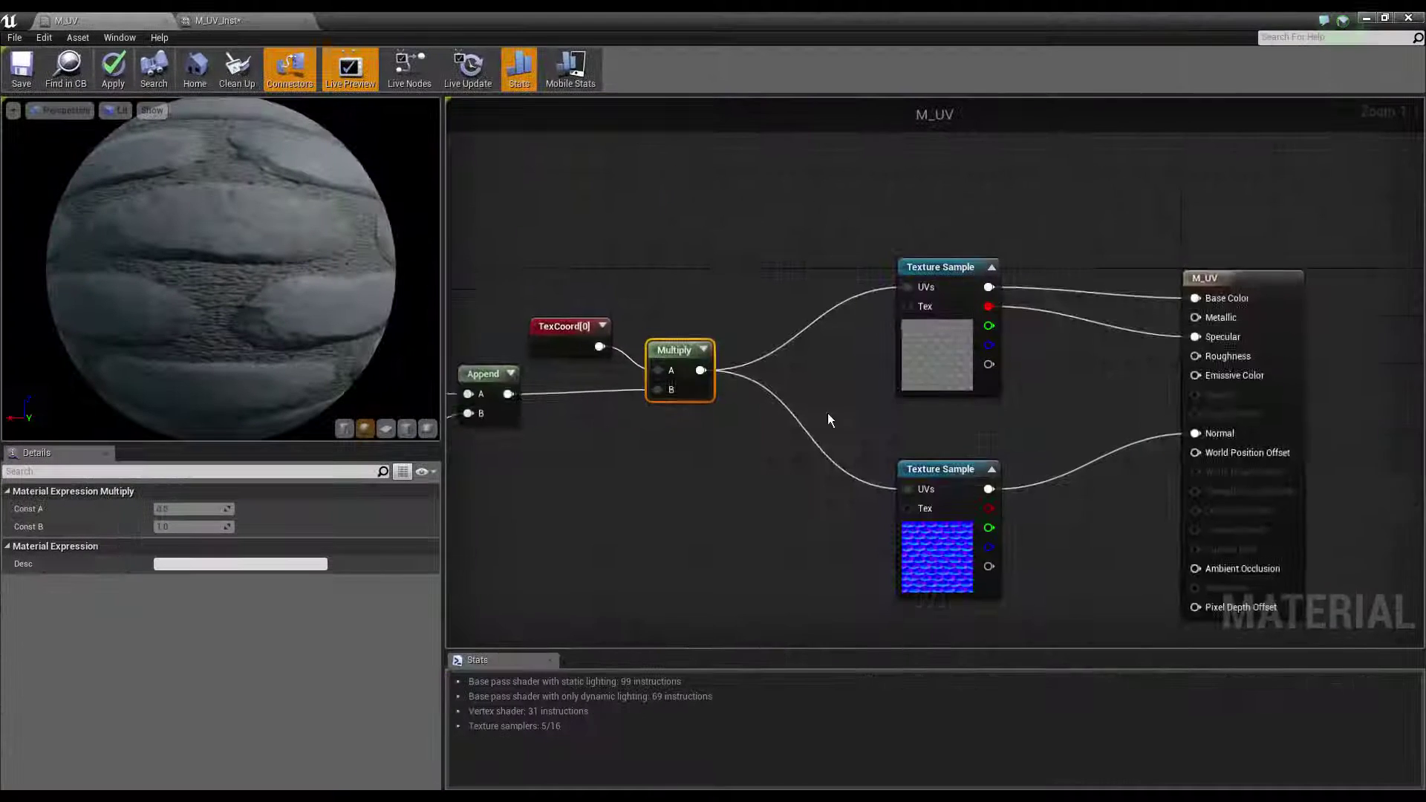
right_drag(827, 413, 725, 284)
drag(725, 283, 907, 528)
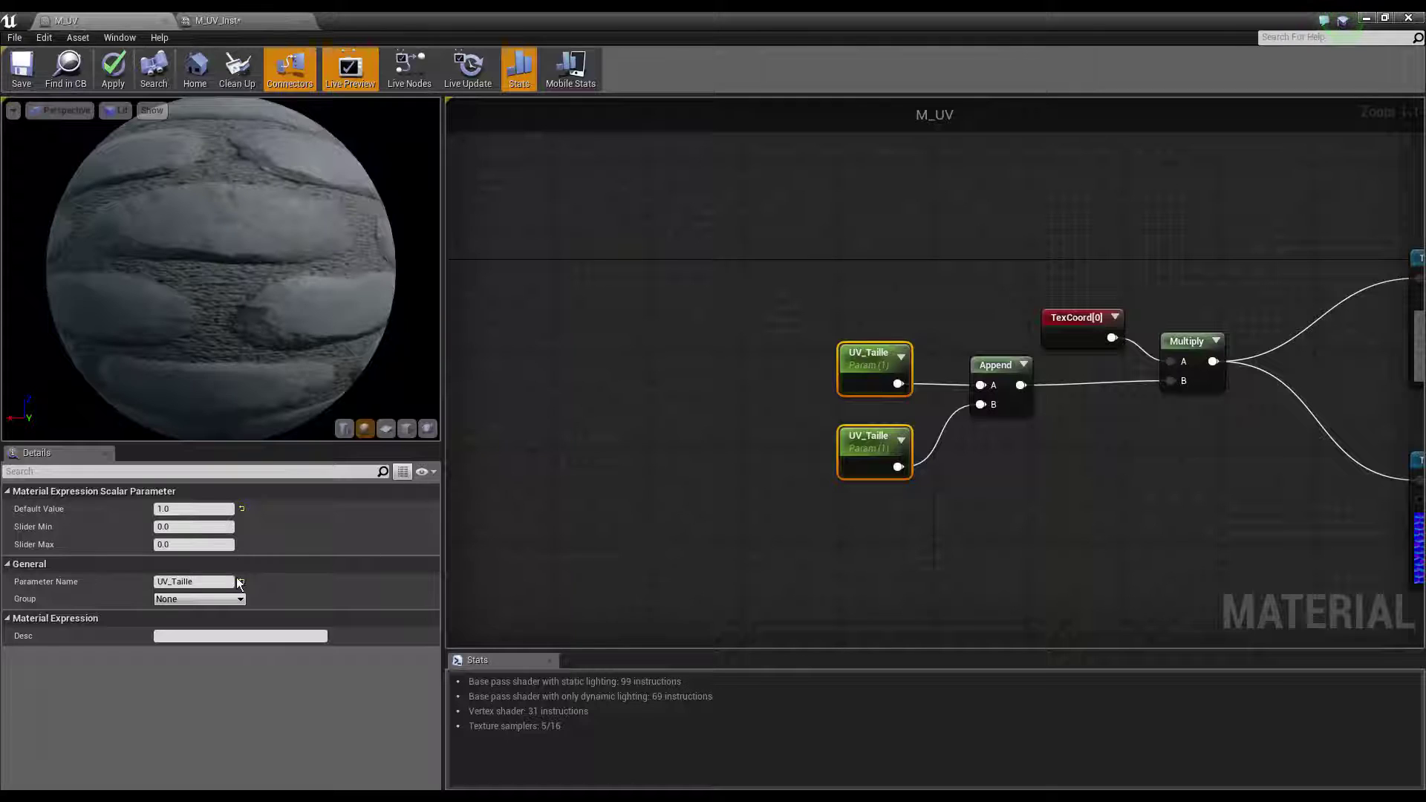
click(216, 598)
text(UV)
key(Return)
Apply M_UV, then lower UV_Taille under M_UV_Inst's UV group to about 0.23
click(112, 67)
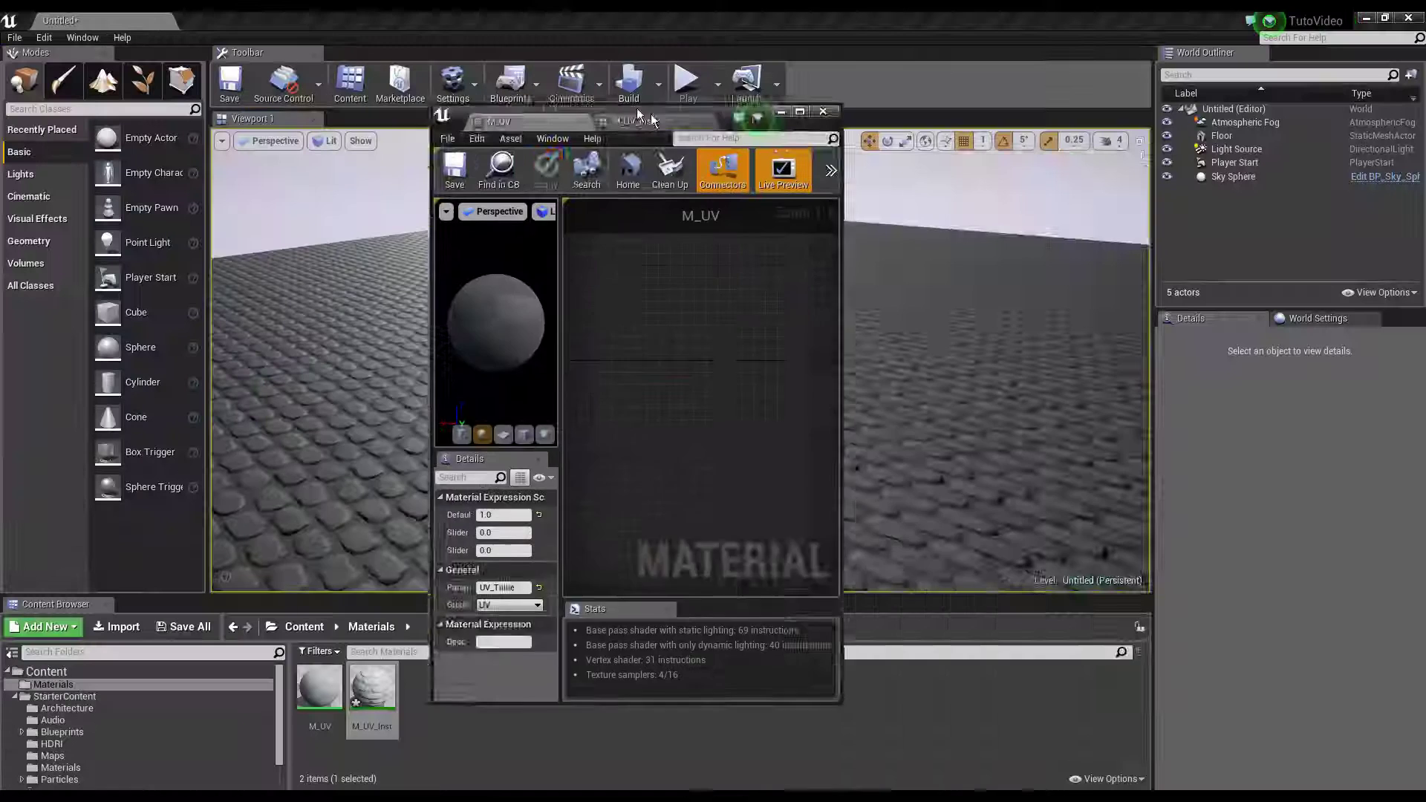
drag(520, 18, 988, 165)
click(966, 171)
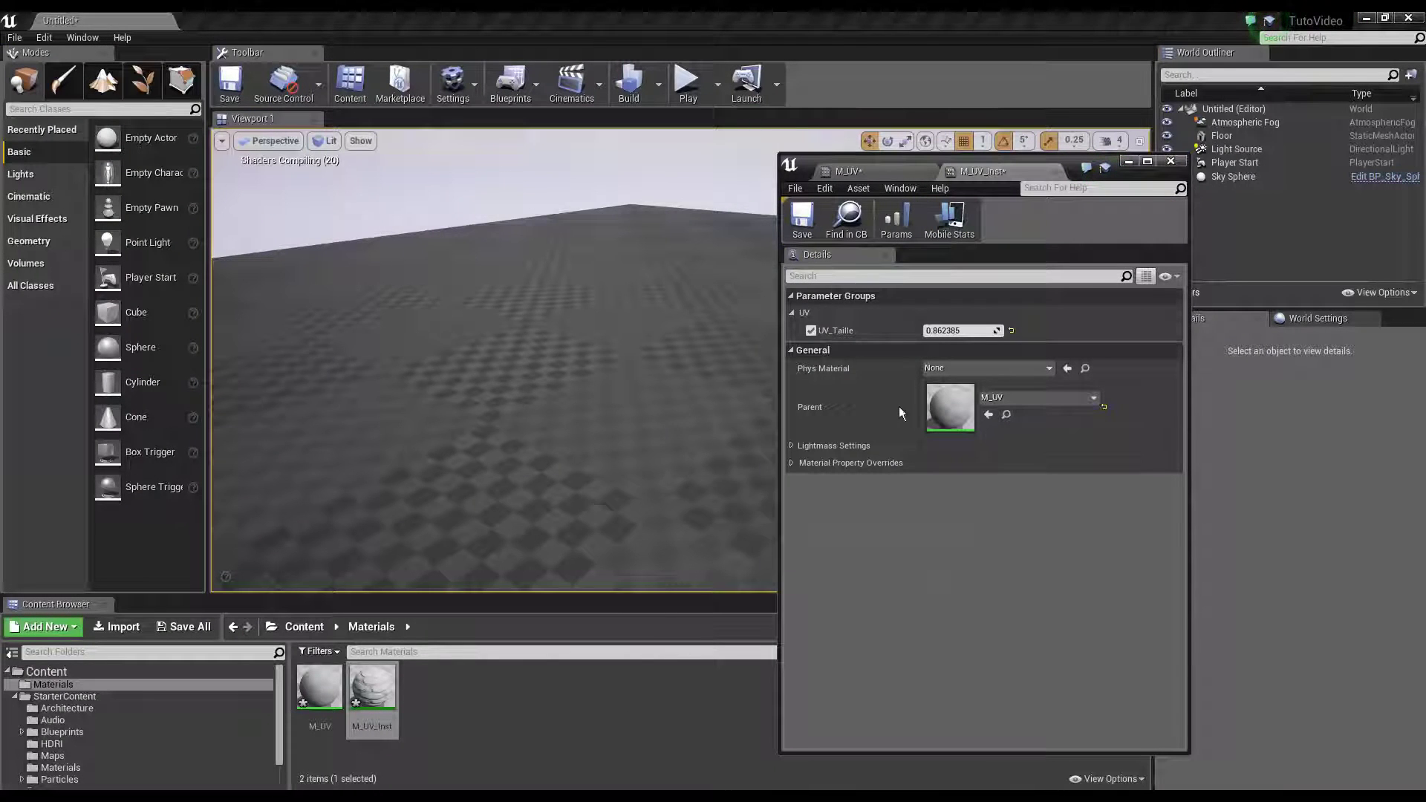
click(791, 313)
click(791, 314)
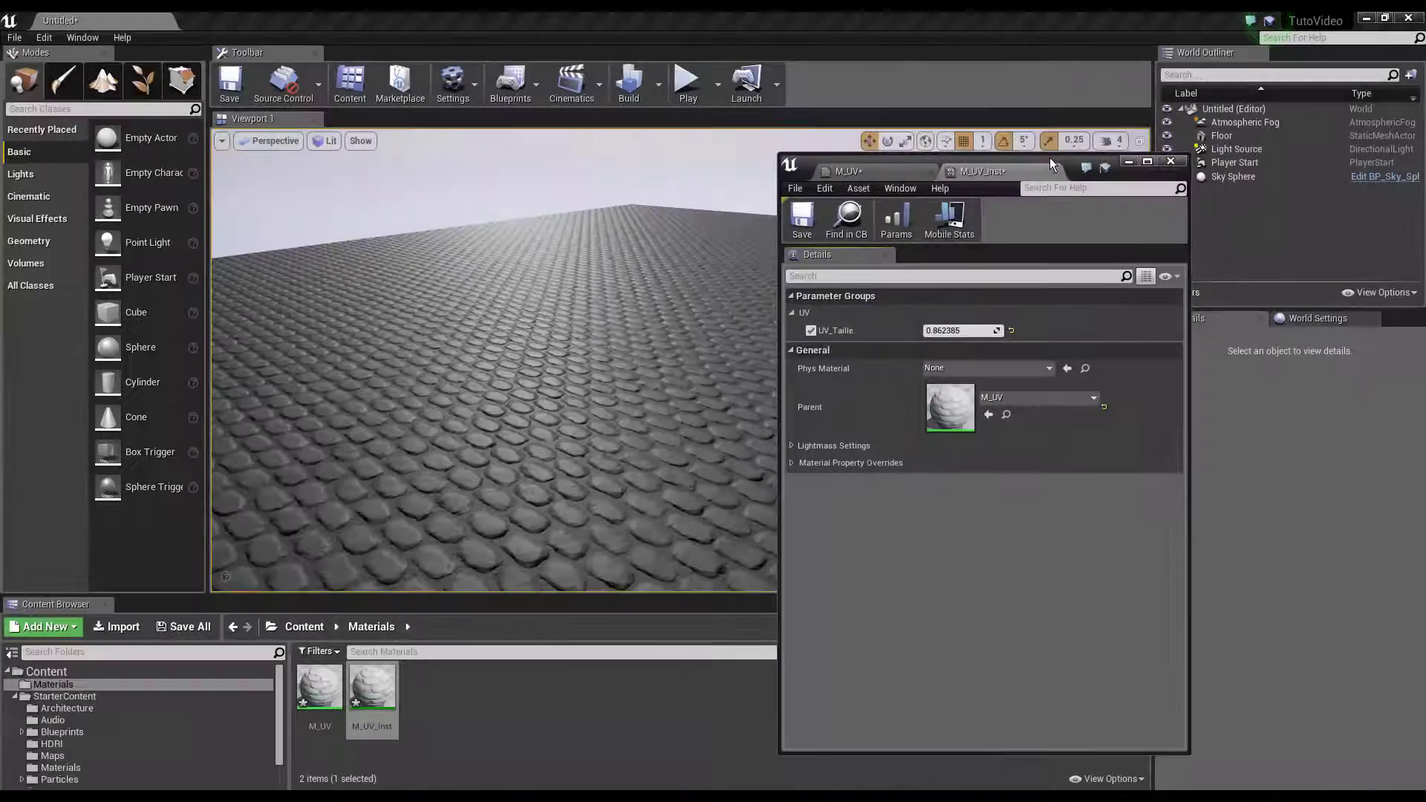
drag(1050, 162, 1110, 130)
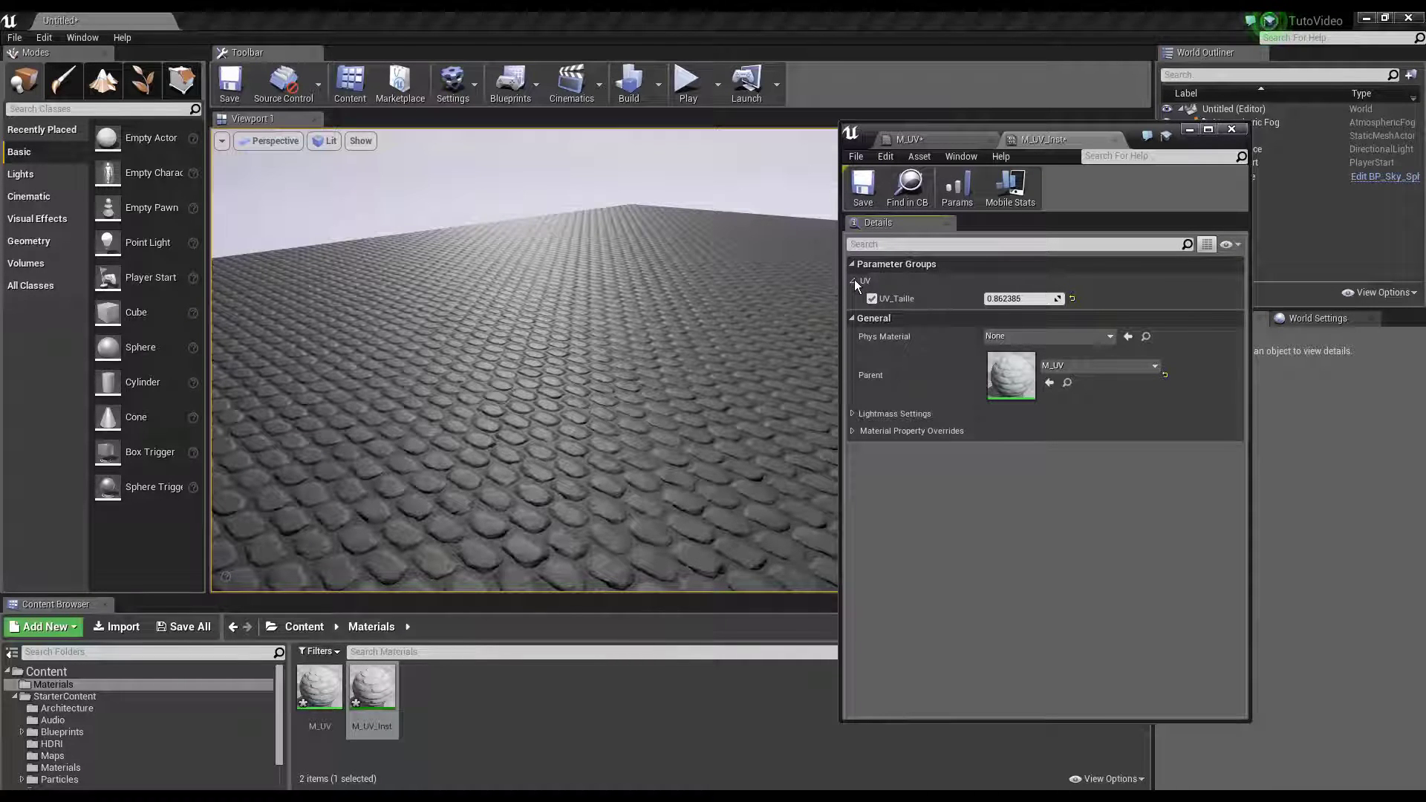
mouse_move(1018, 298)
mouse_down()
mouse_move(1062, 298)
mouse_move(1018, 298)
mouse_move(1032, 298)
mouse_up()
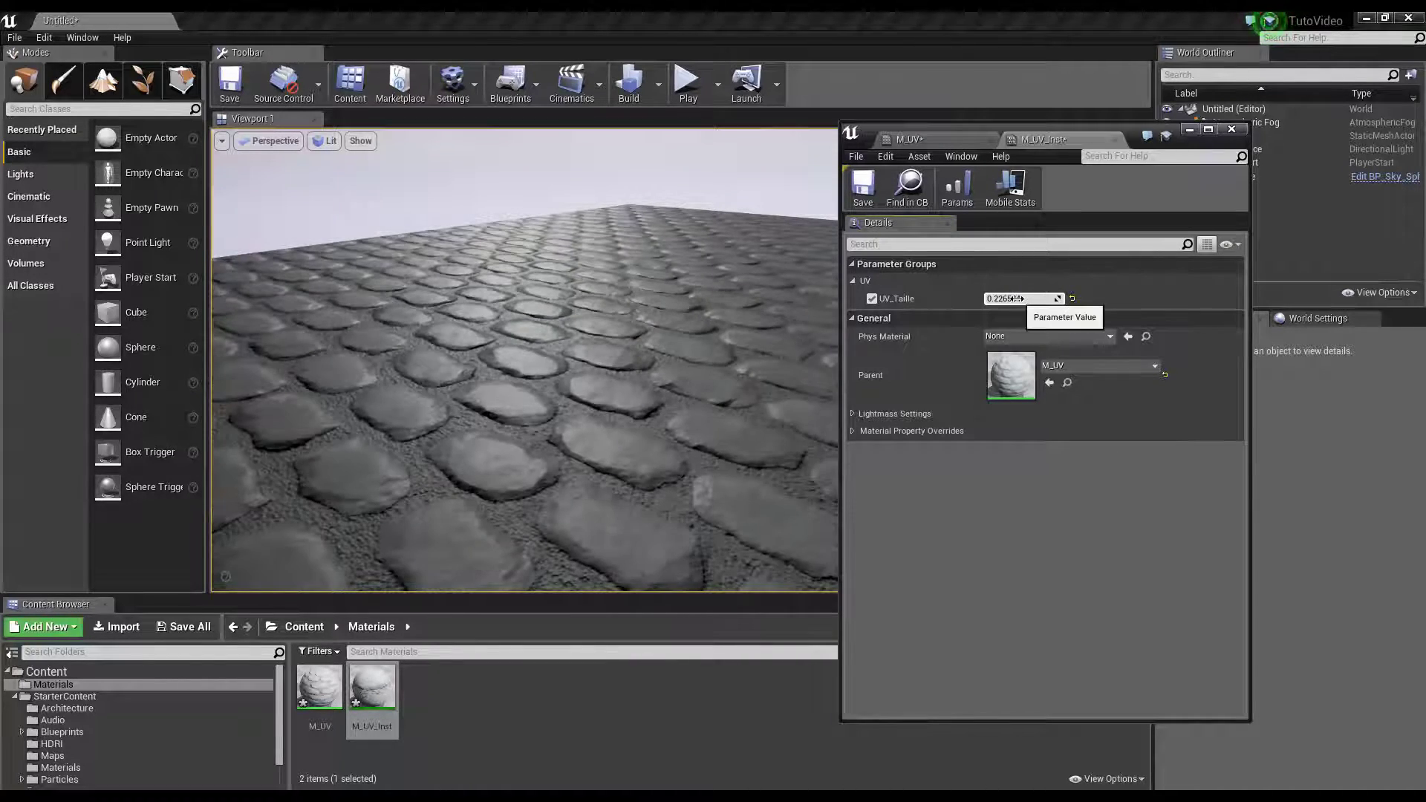